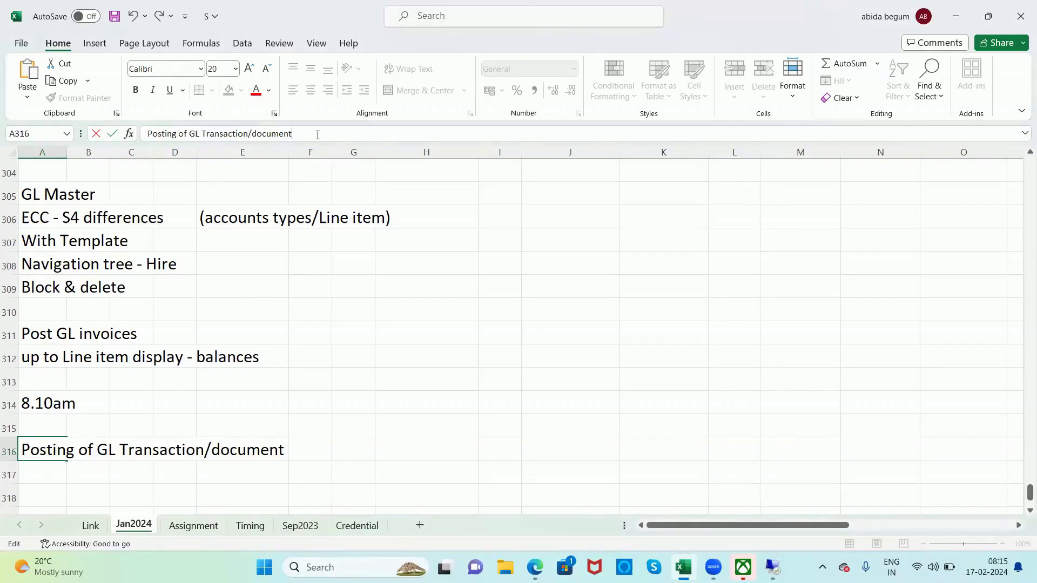
Step: Complete the heading in cell A316 by appending the transaction codes "FB50/F-02" after "Posting of GL Transaction/document"
type("FB50/F-02")
key("Return")
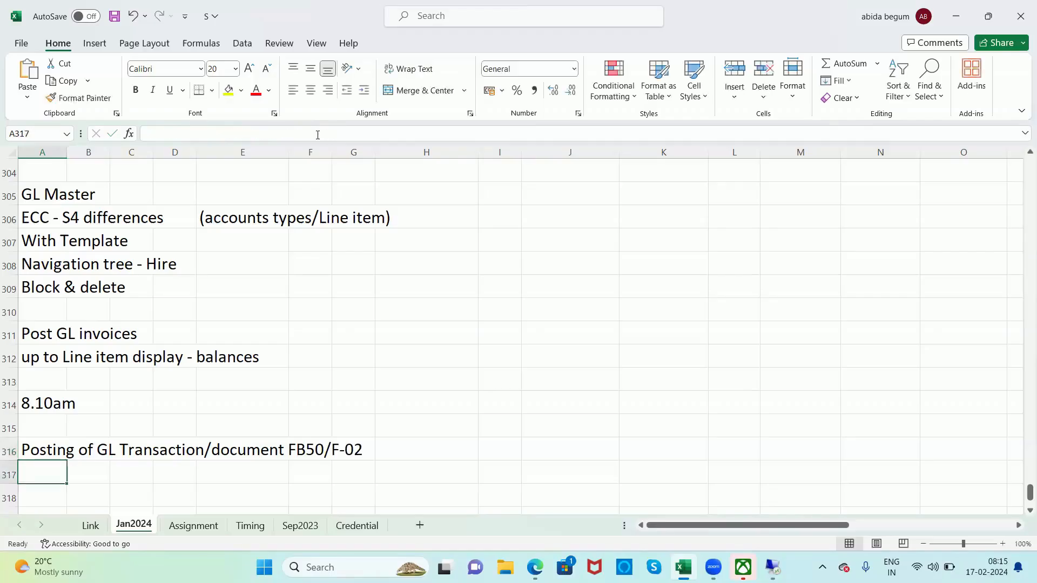
Step: Insert three blank rows at row 317, between the GL posting heading and the Pending notes
key("Down")
key("Down")
key("Down")
key("Down")
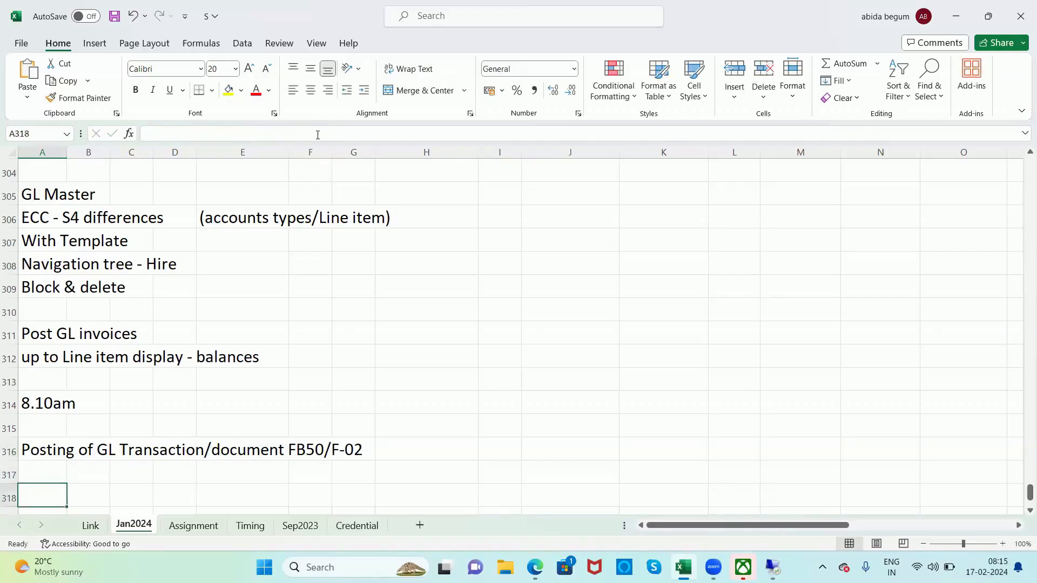
key("Up")
key("Up")
key("Up")
key("Up")
key("shift+space")
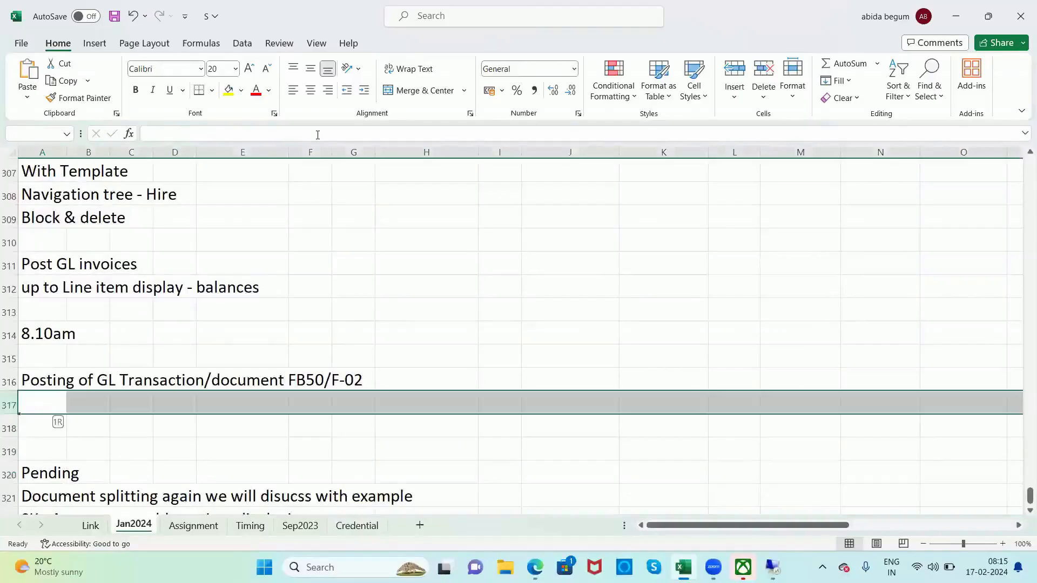
key("ctrl+shift+plus")
key("ctrl+shift+plus")
key("ctrl+shift+plus")
key("Left")
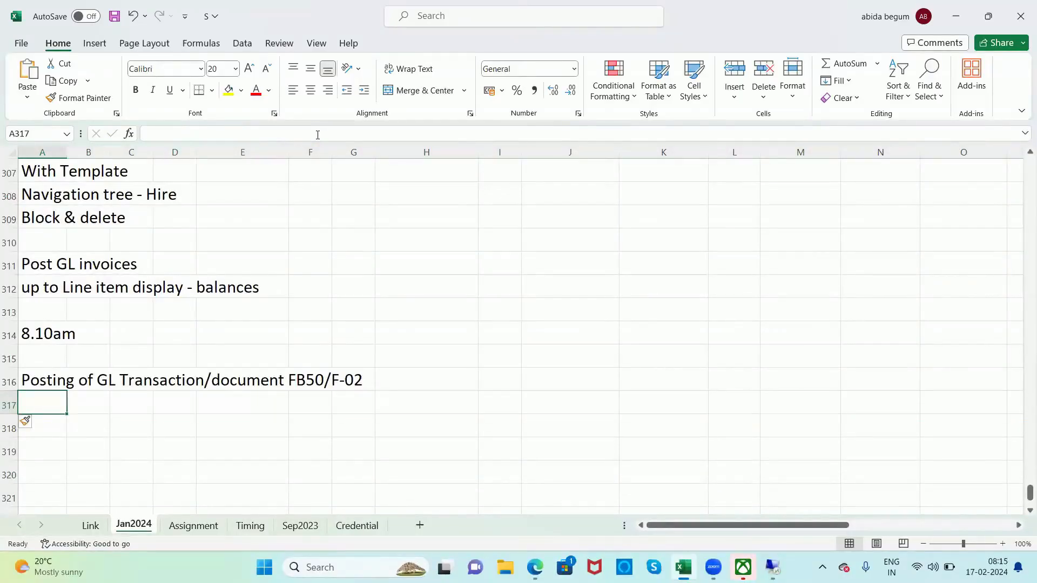
key("Down")
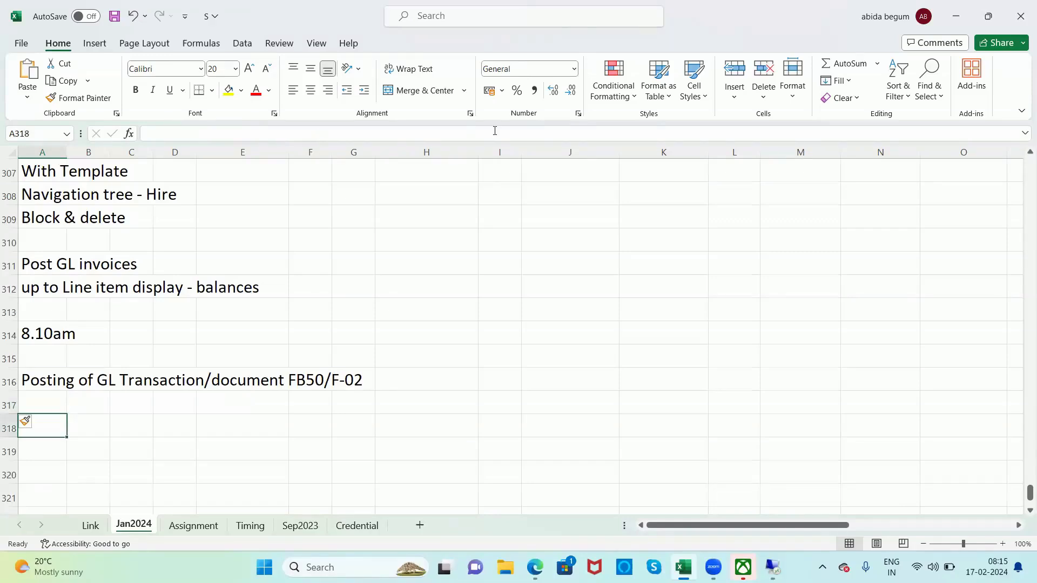
Step: Enter "Posting Keys" in A318, "GL Debit 40" in A319 and "GL Credit 50" in A320
type("GL debit")
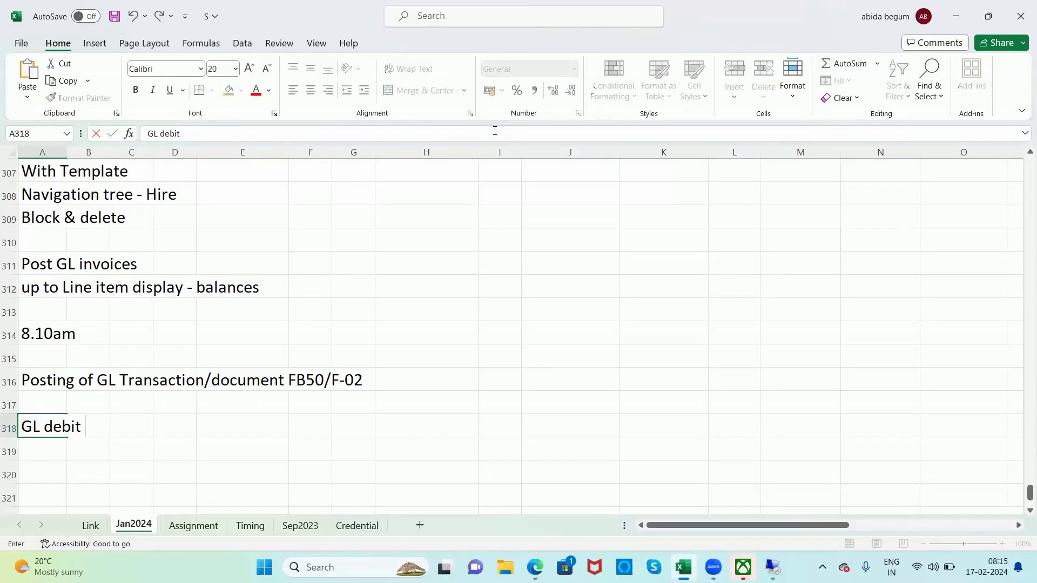
key("Escape")
type("Posting Keys")
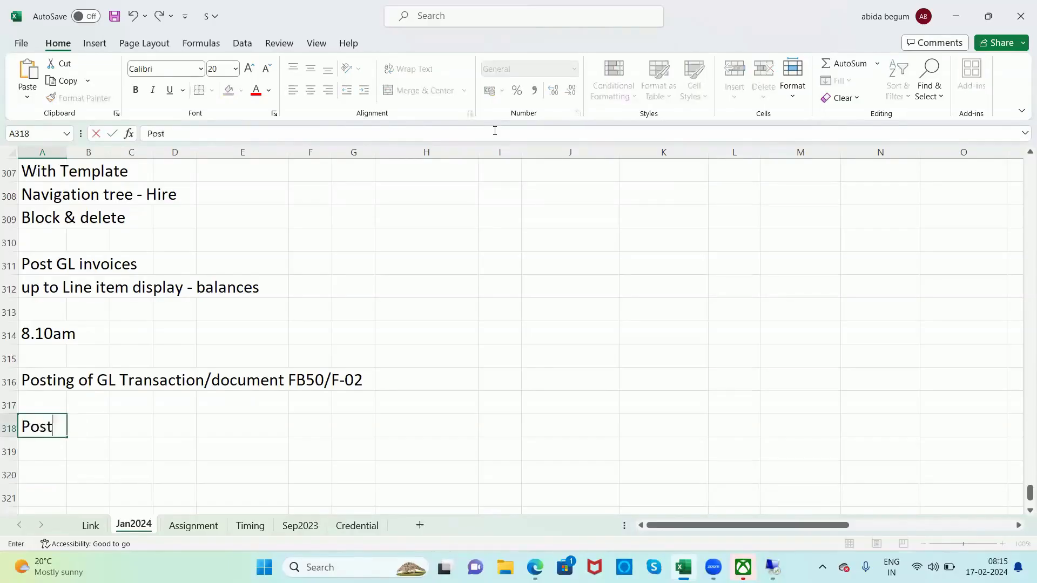
key("Return")
type("GL D")
type("ebit 40")
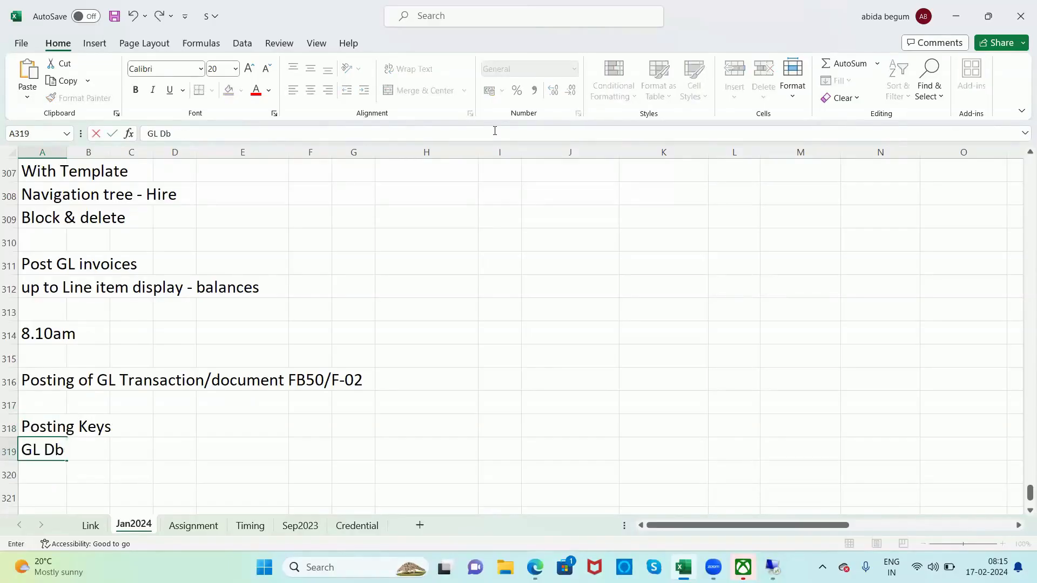
key("Return")
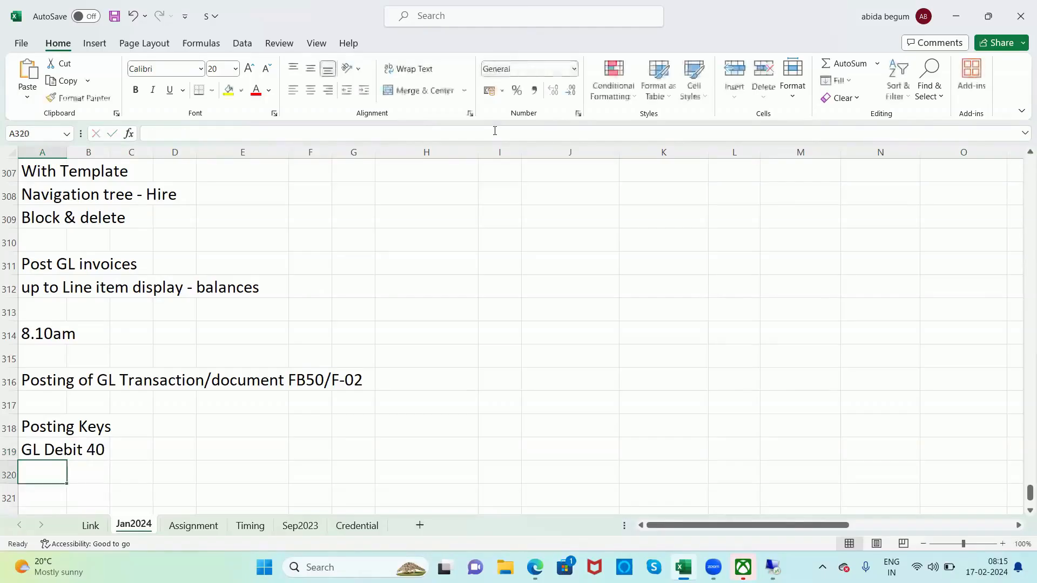
type("GL Credit 50")
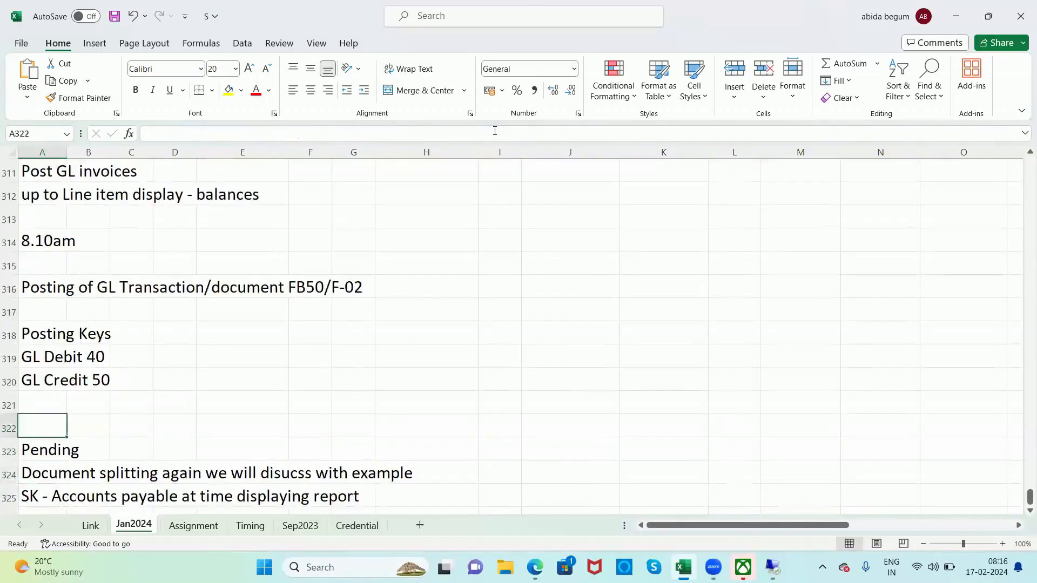
Step: Insert blank rows at row 322, above the Pending notes, and save the workbook
key("shift+space")
key("ctrl+plus")
key("ctrl+plus")
key("ctrl+plus")
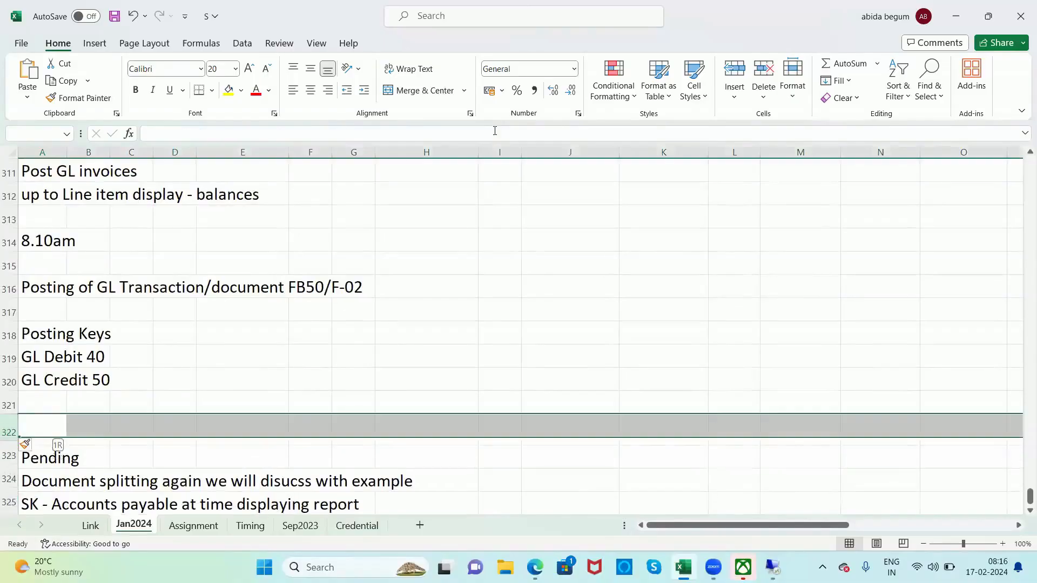
key("ctrl+s")
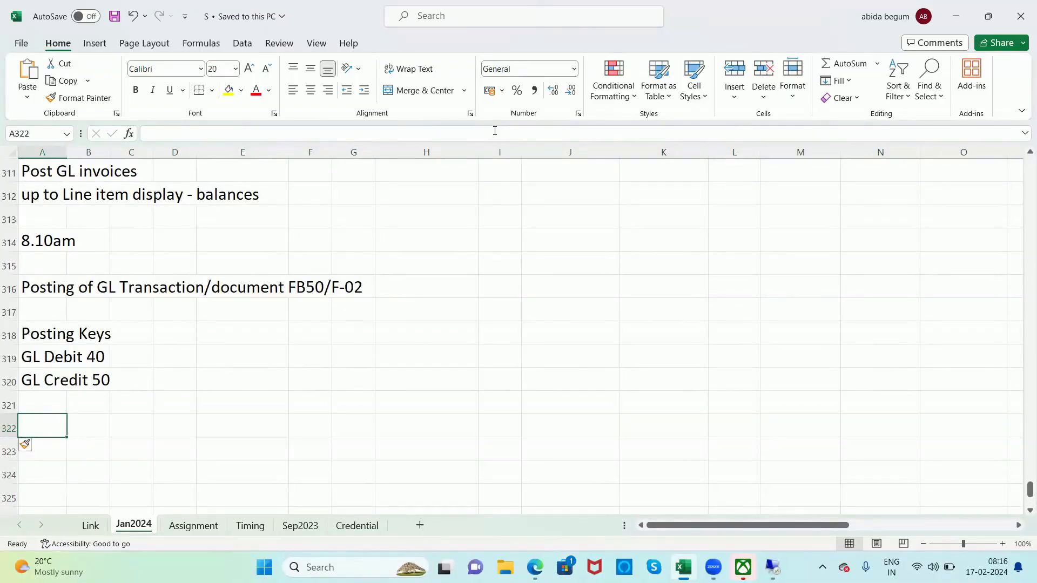
Step: Enter "Path:" in A322, and in SAP Easy Access expand the Document Entry folder under General Ledger
type("Path:")
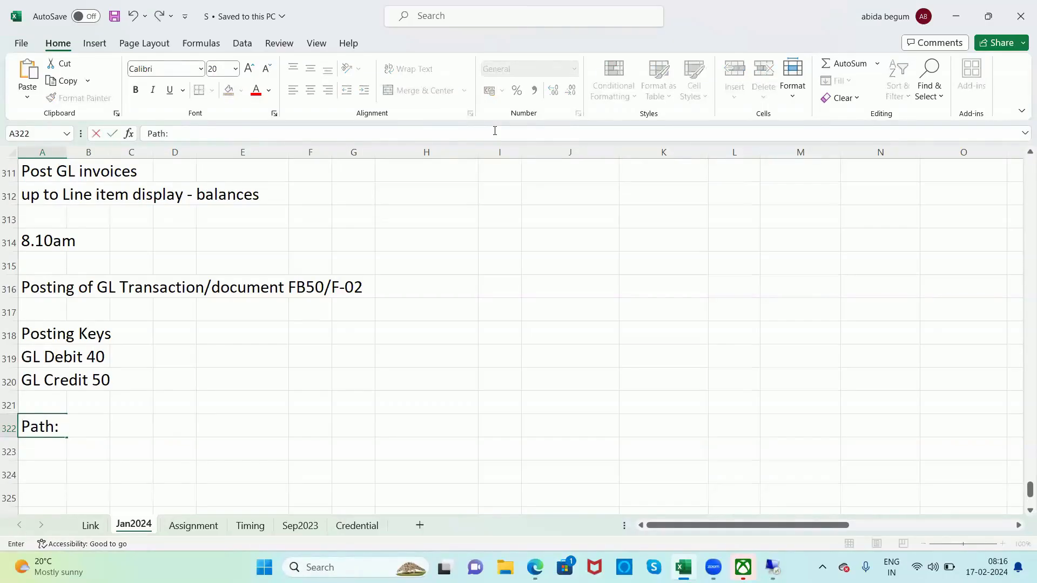
key("alt+Tab")
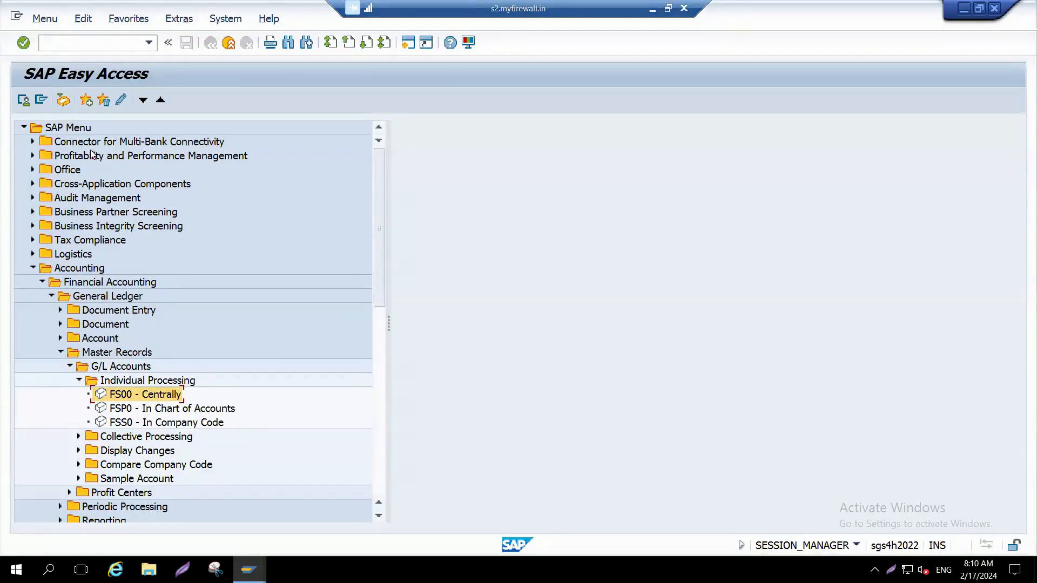
left_click(69, 270)
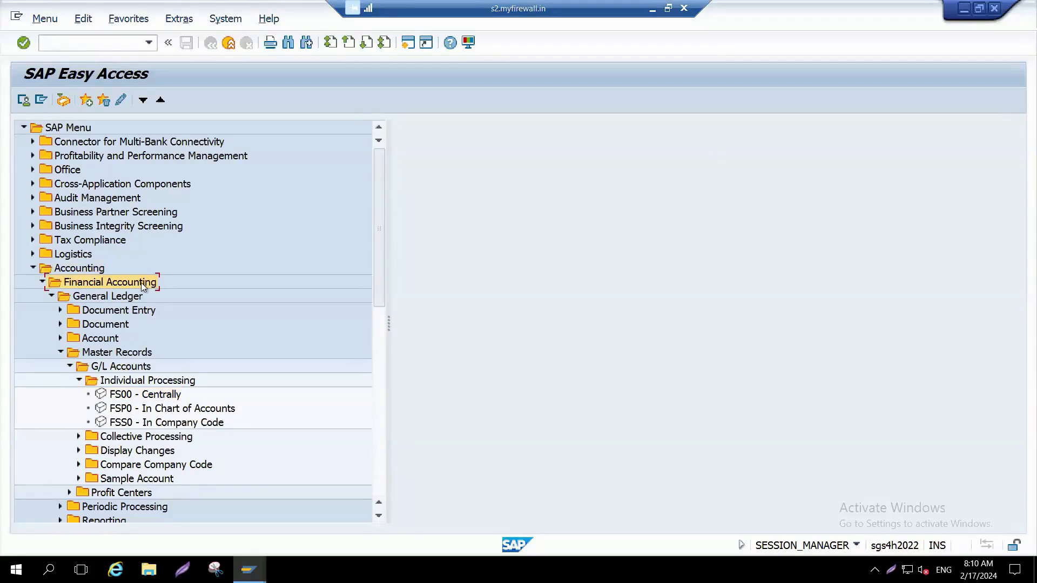
left_click(60, 311)
left_click(97, 313)
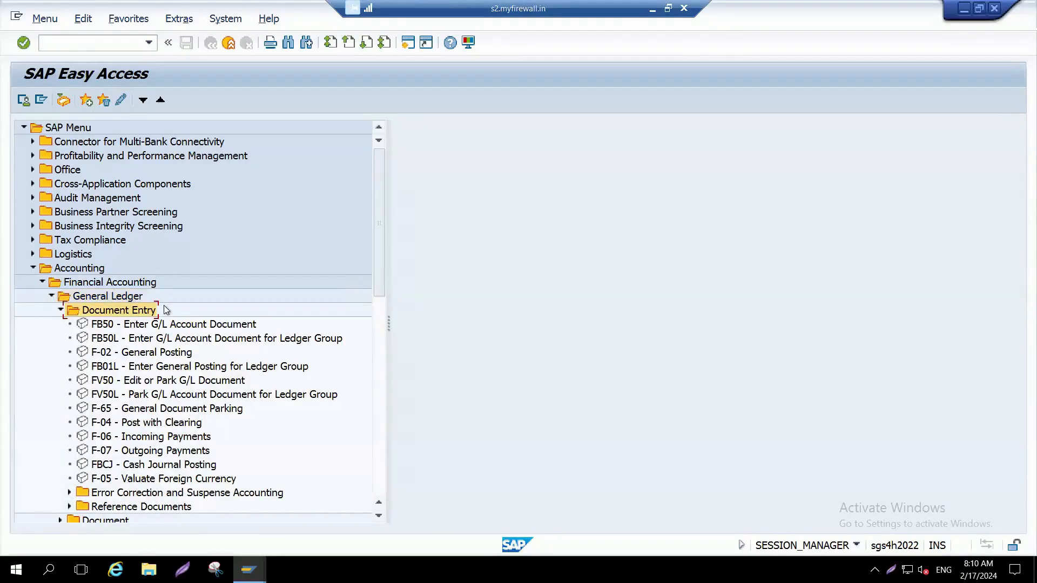
Step: Open FB50 - Enter G/L Account Document and set the company code to BU00
left_click(188, 323)
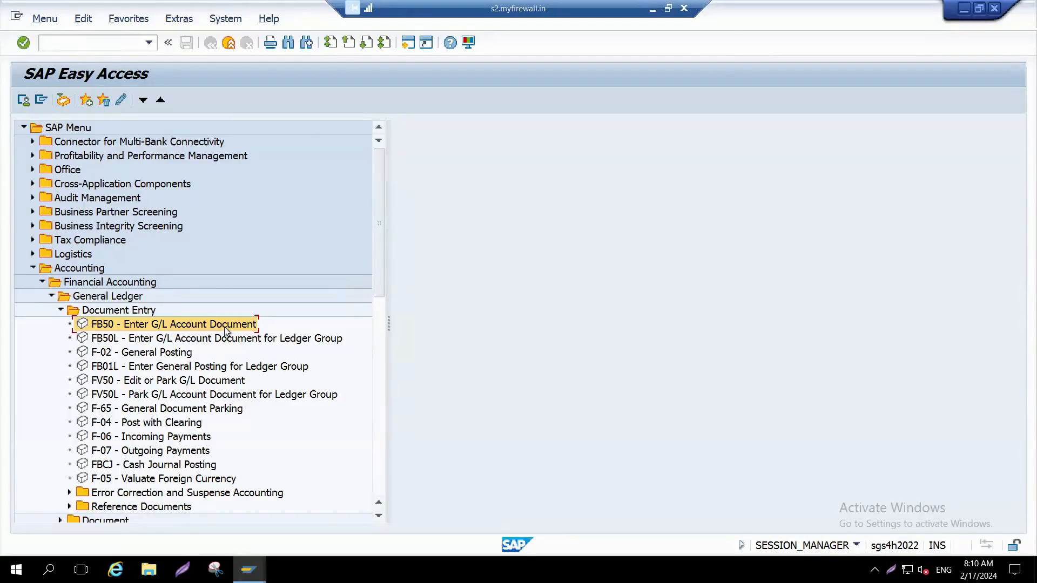
left_click(138, 353)
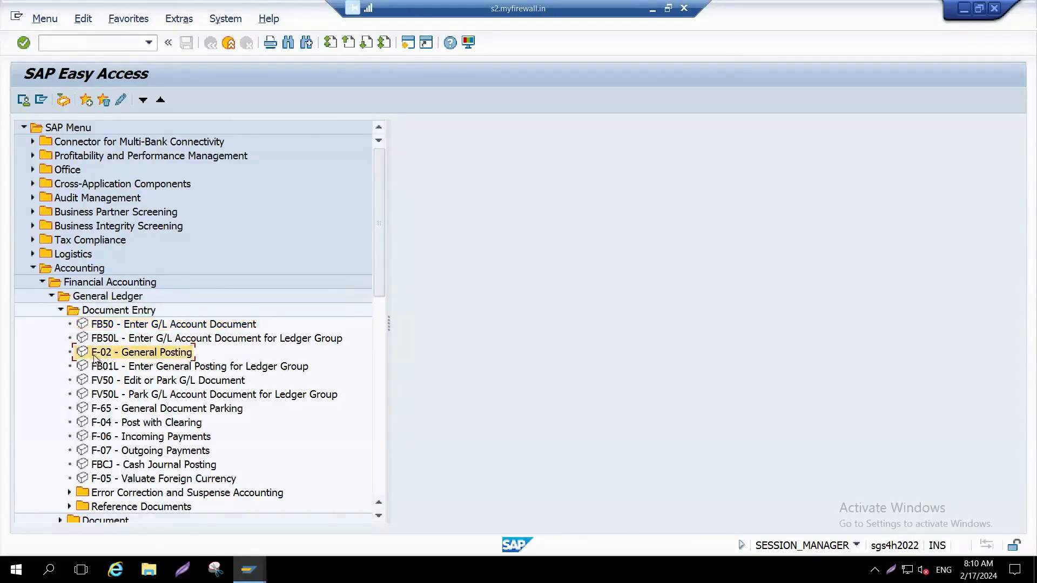
left_click(107, 326)
double_click(106, 327)
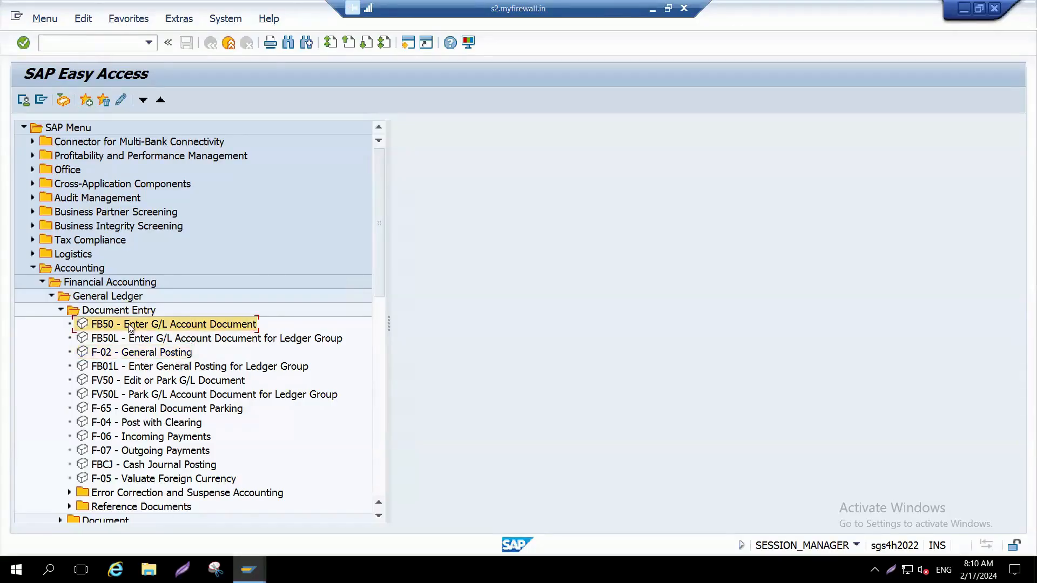
left_click(138, 101)
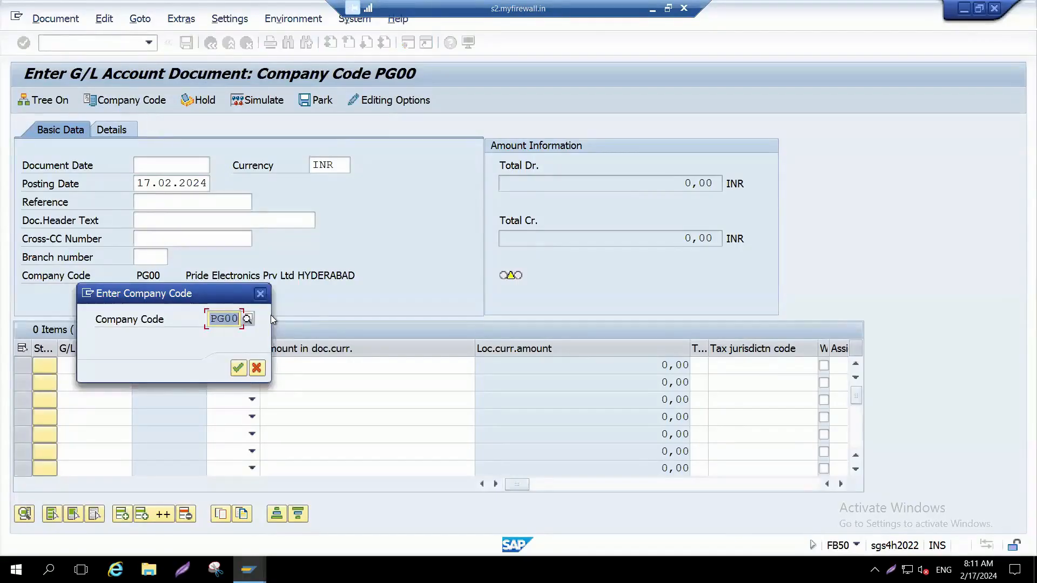
type("bu00")
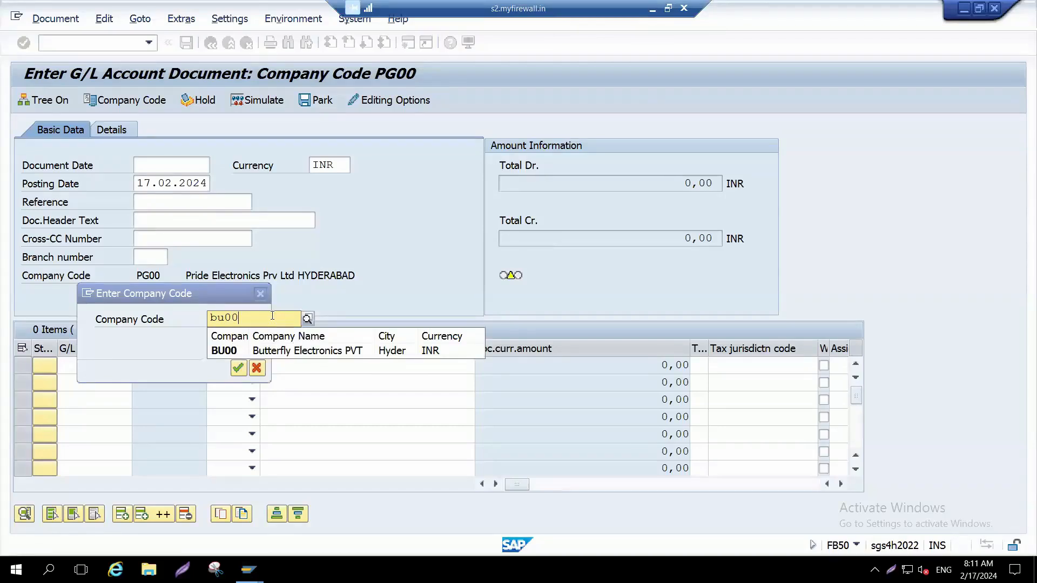
left_click(238, 369)
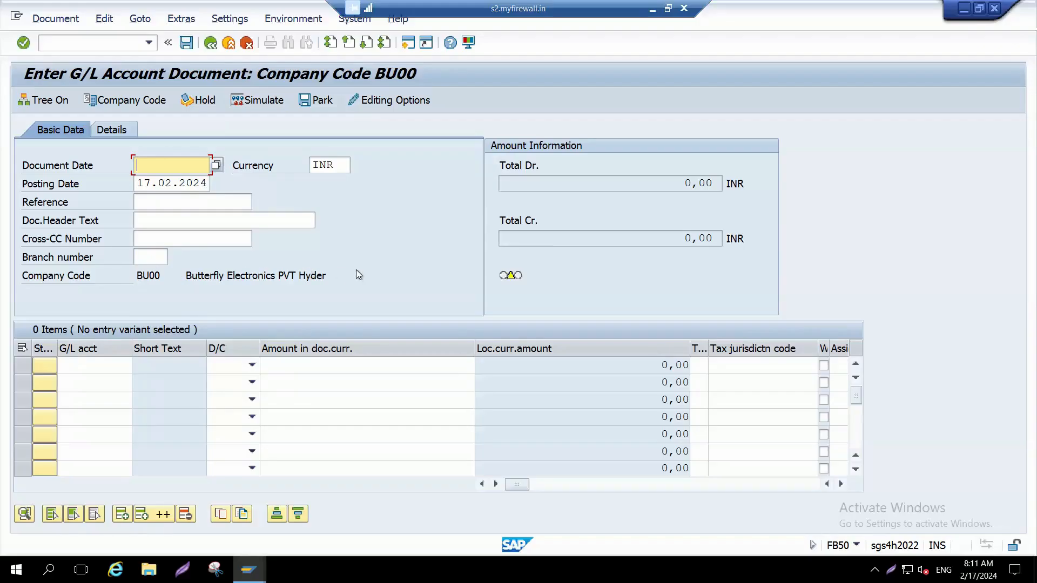
Step: Set the Document Date to 17.02.2024 from the calendar
left_click(342, 167)
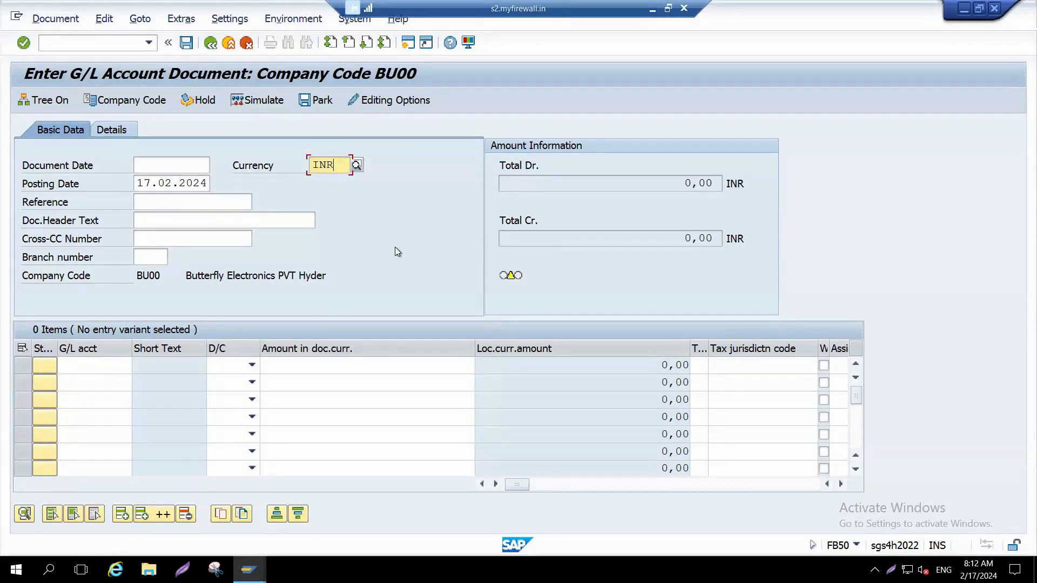
left_click(183, 163)
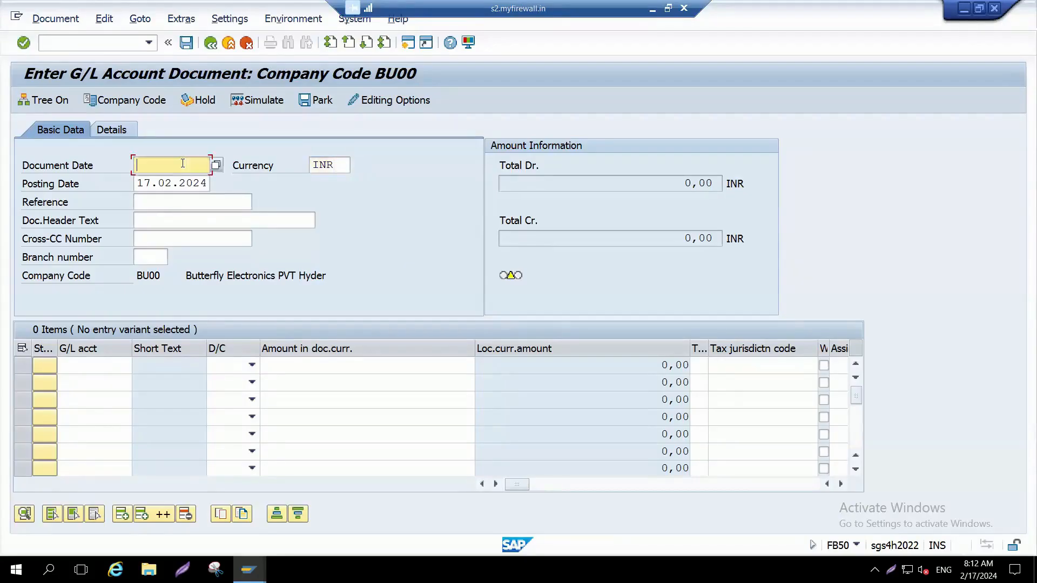
left_click(216, 167)
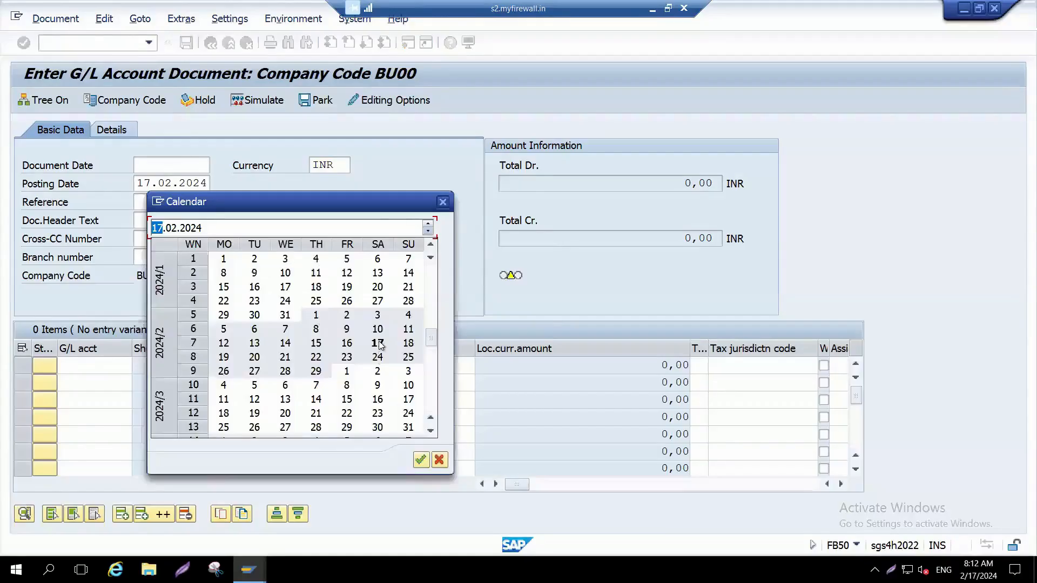
double_click(379, 344)
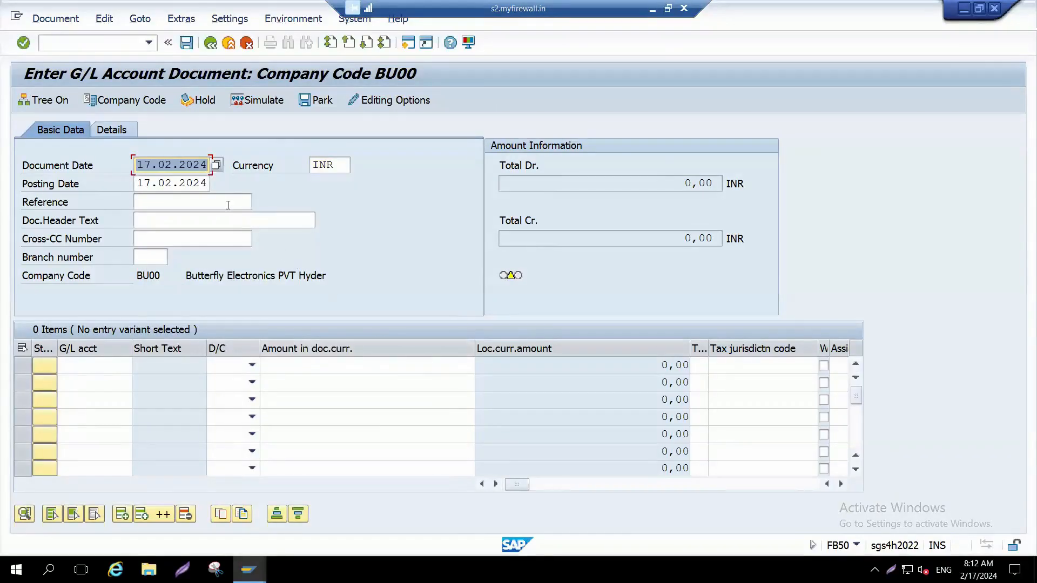
Step: Reselect 17.02.2024 as the Document Date through the calendar, twice in a row
left_click(153, 172)
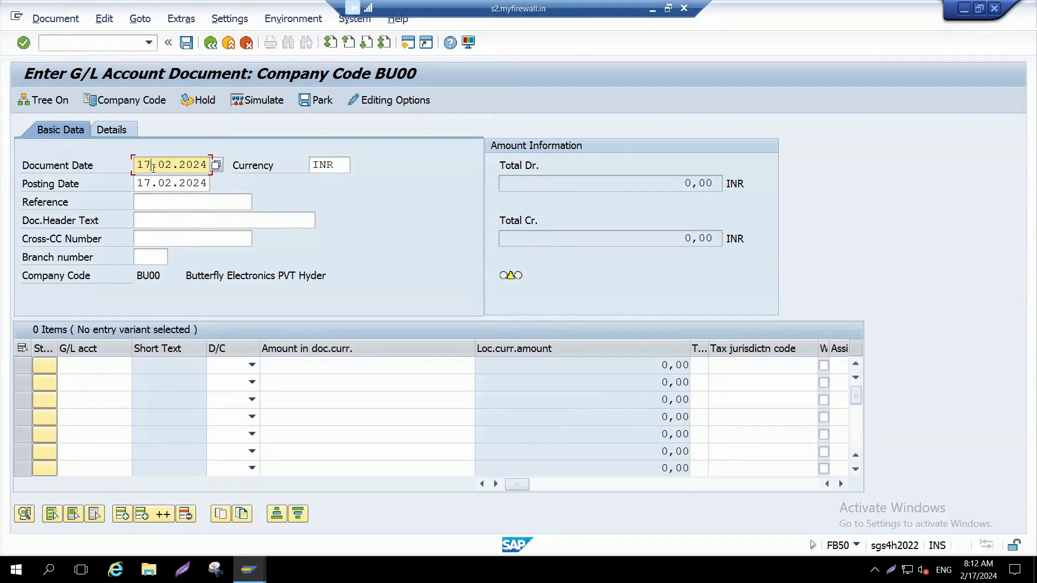
left_click(216, 168)
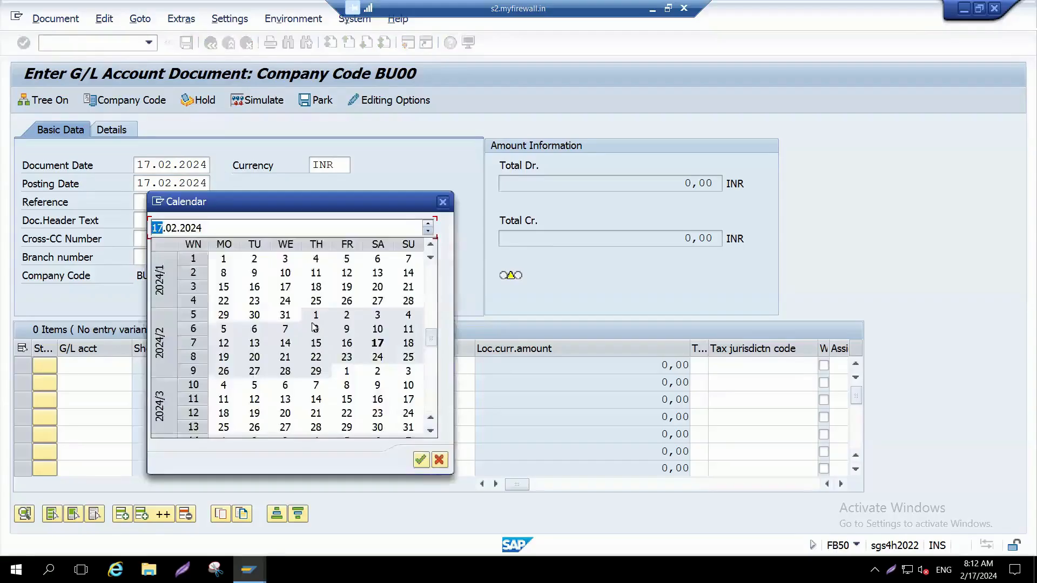
double_click(377, 345)
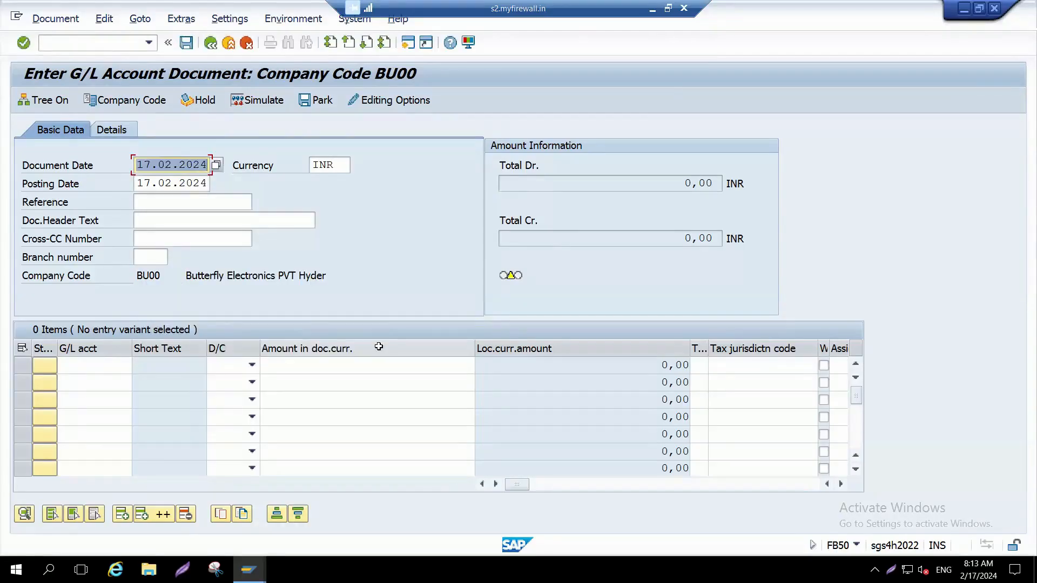
left_click(216, 170)
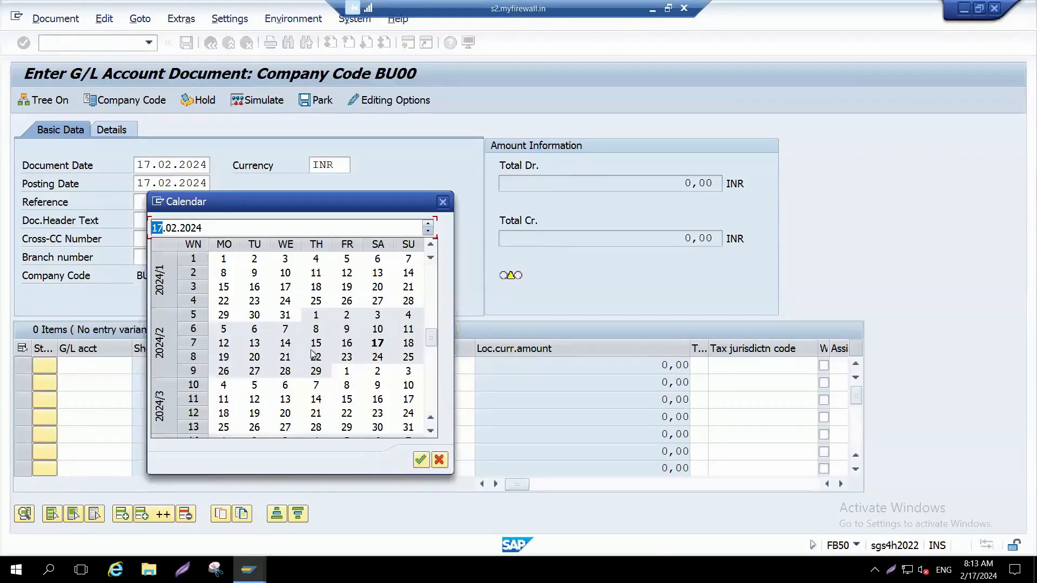
double_click(379, 344)
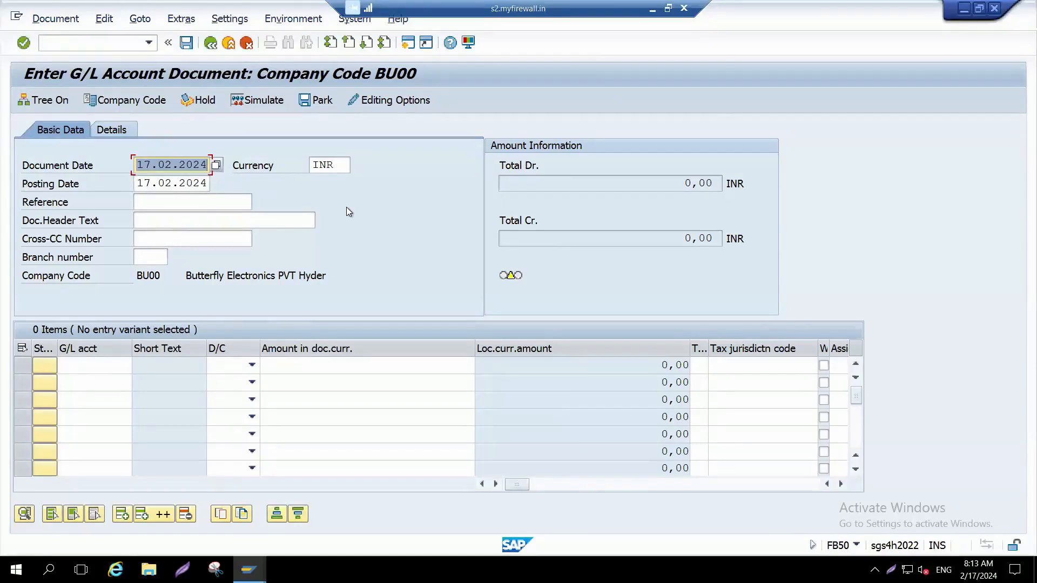
key("F4")
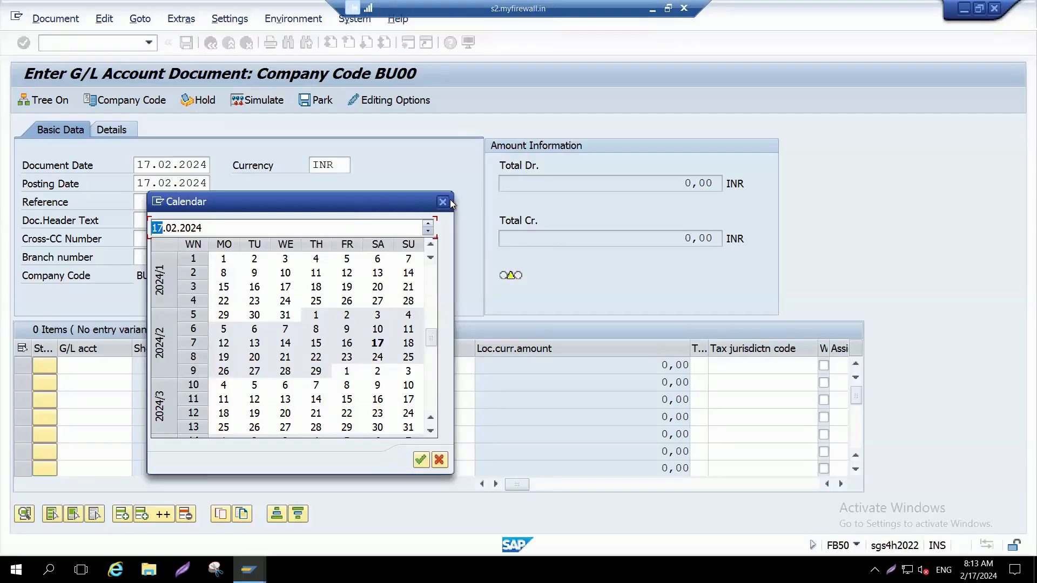
left_click(449, 201)
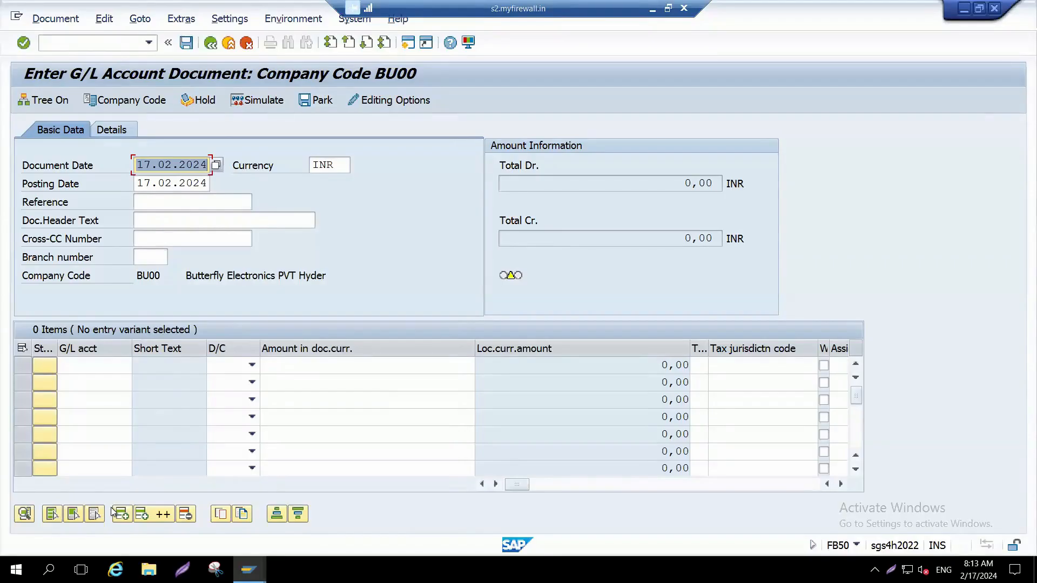
key("F4")
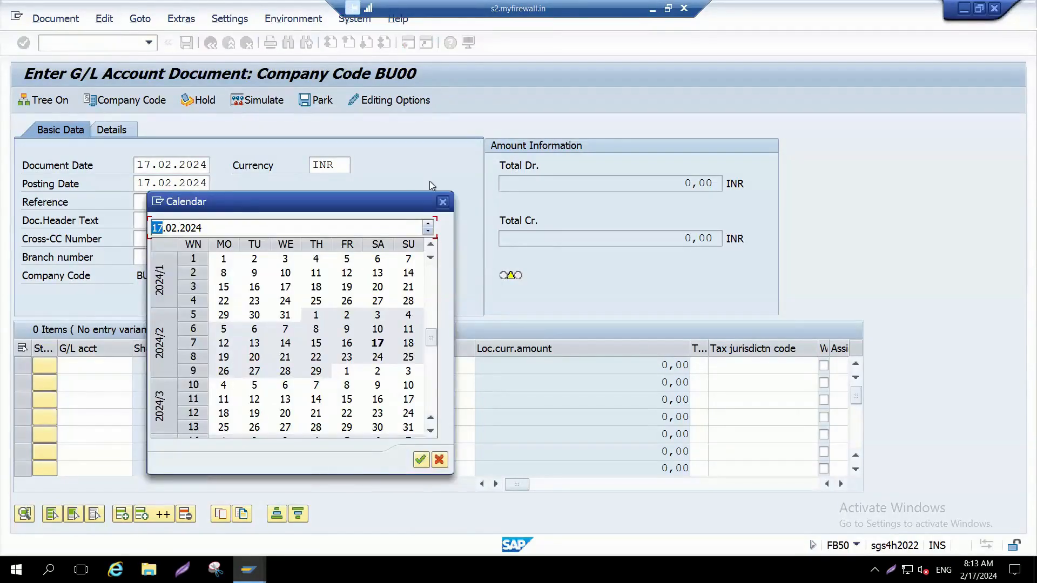
left_click(450, 201)
Step: Set the document's Reference to 001 and enter "Bieng Capital invested" as the Doc.Header Text
left_click(241, 209)
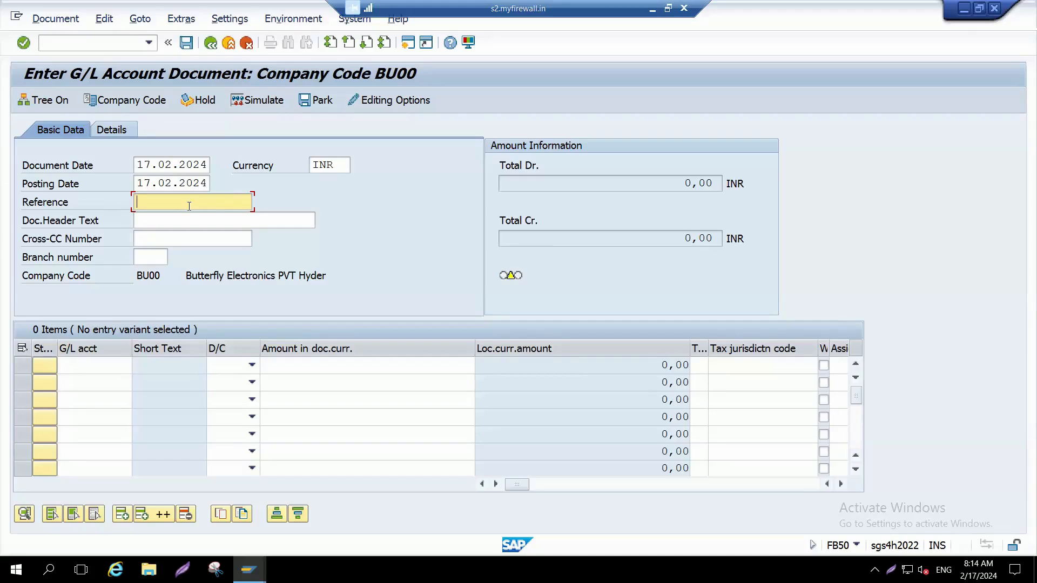
type("001")
key("Tab")
type("Bieng Capital invested")
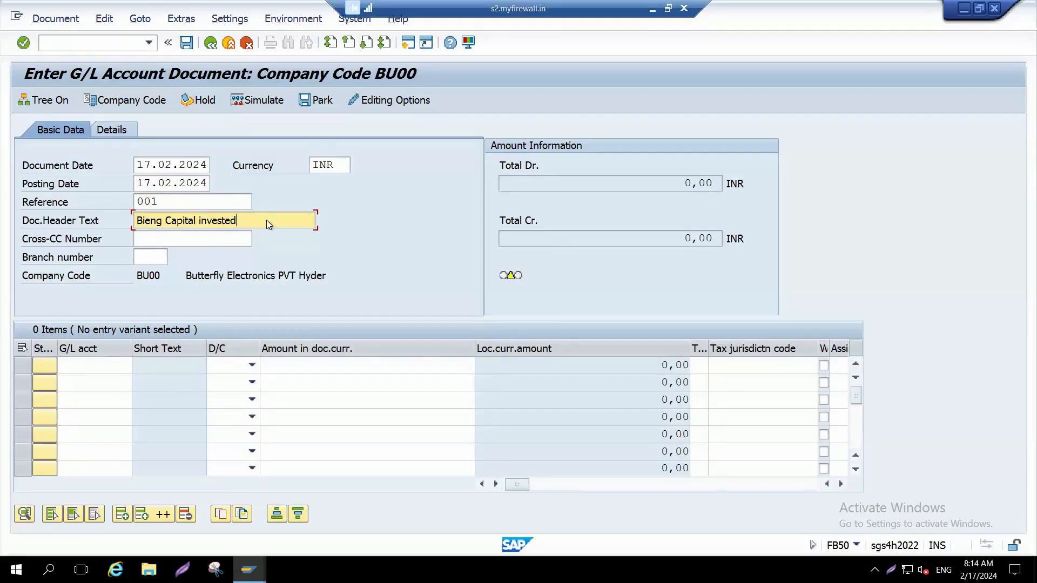
Step: Switch to Excel and note in A324 the capital invested by the named investor, 200000 and 20000 as cash
key("alt+Tab")
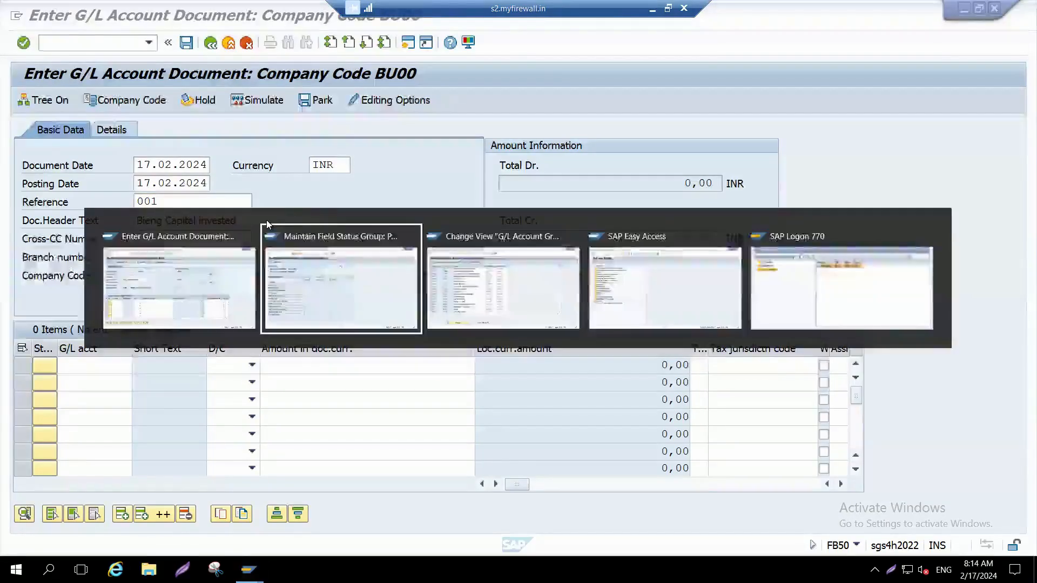
key("Escape")
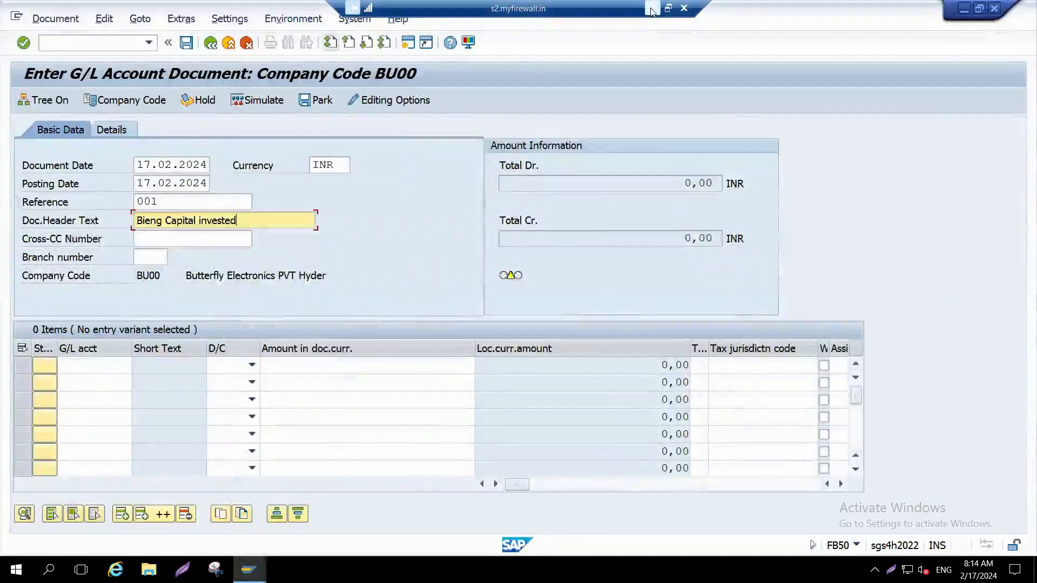
key("alt+Tab")
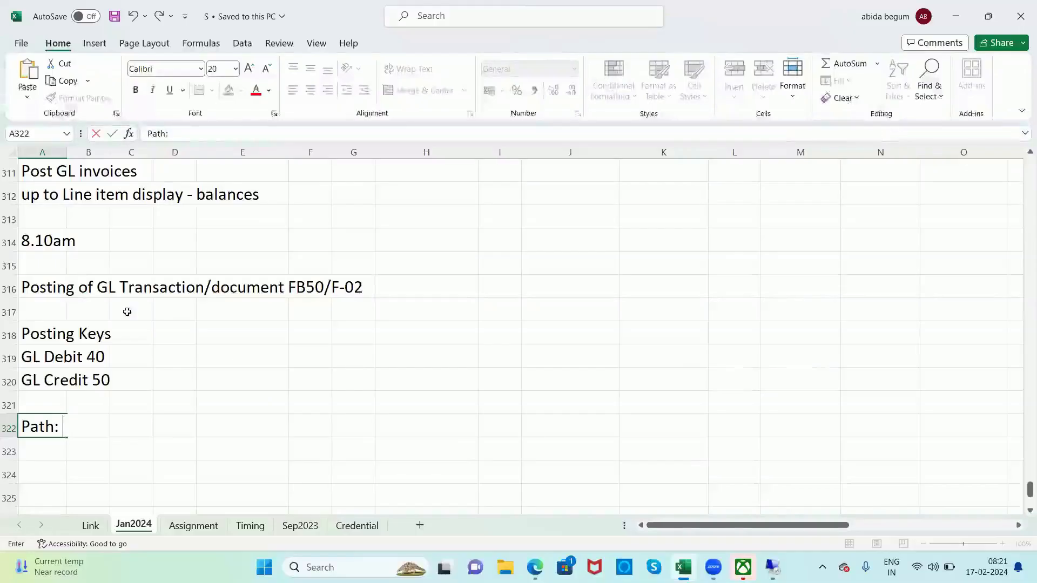
left_click(73, 307)
left_click(49, 303)
key("ctrl+Down")
key("ctrl+Down")
key("ctrl+Down")
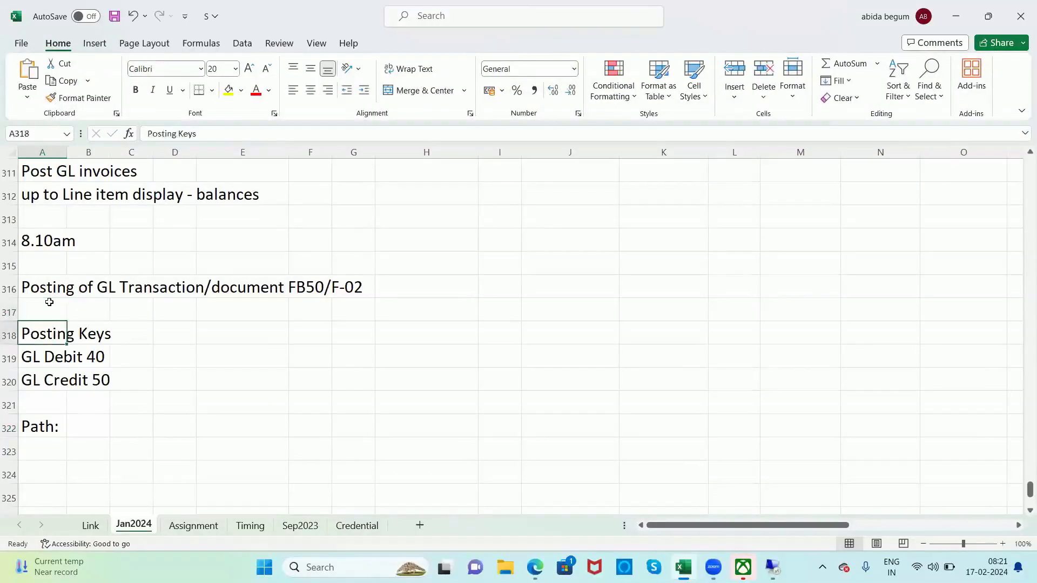
left_click(49, 303)
key("ctrl+Down")
key("ctrl+Down")
key("ctrl+Down")
key("ctrl+Down")
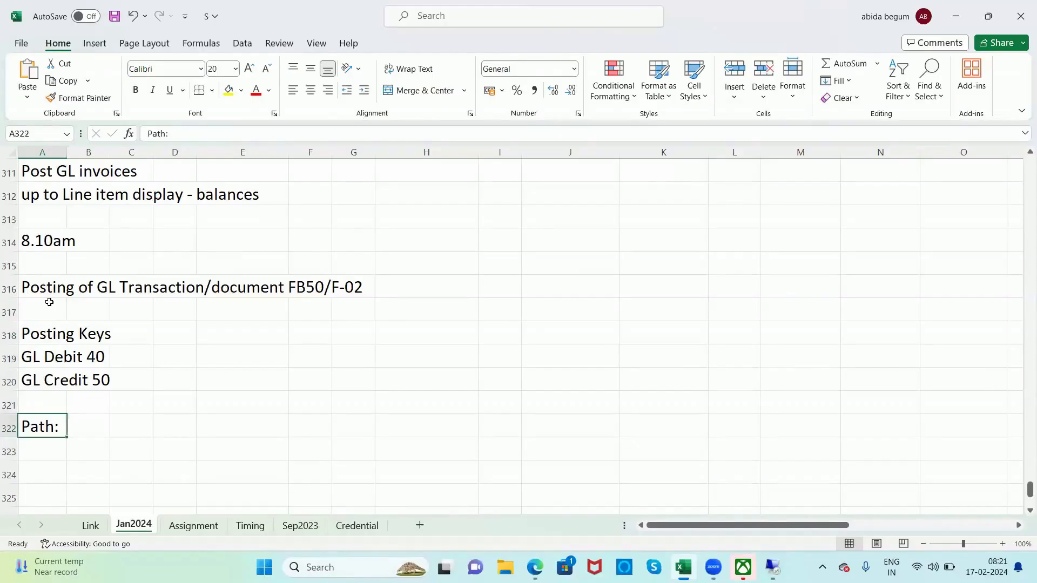
type("Capital invested by Rajus 200000 and 20000 as cash")
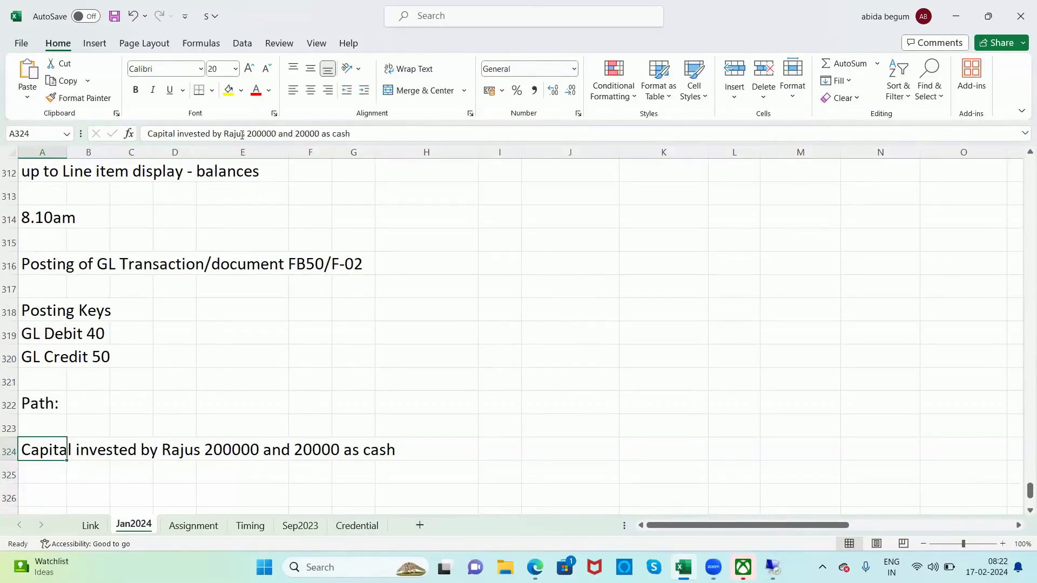
Step: Insert "through bank" after 200000 in the capital investment note in A324
type("and")
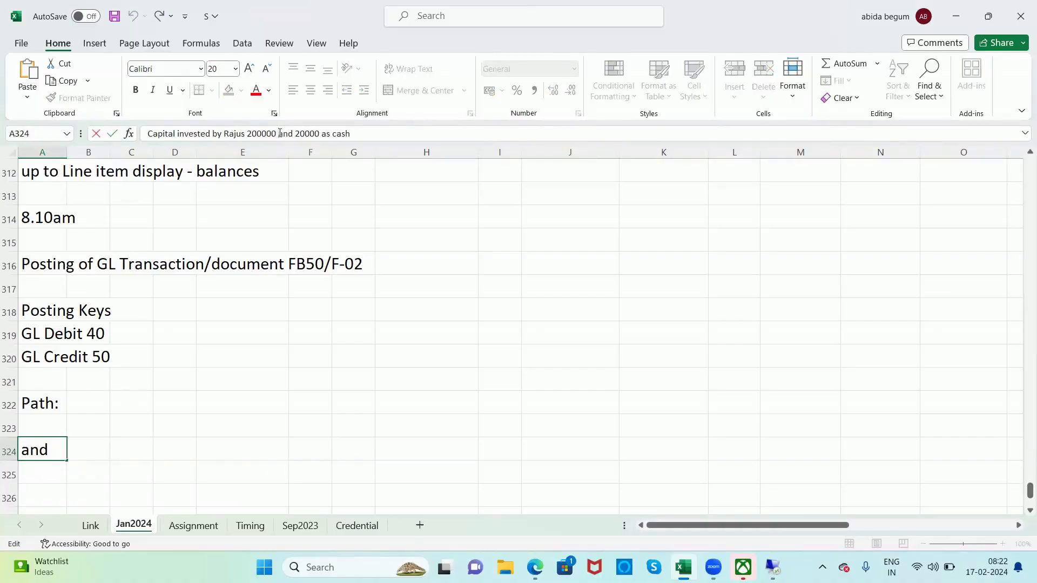
type("through ")
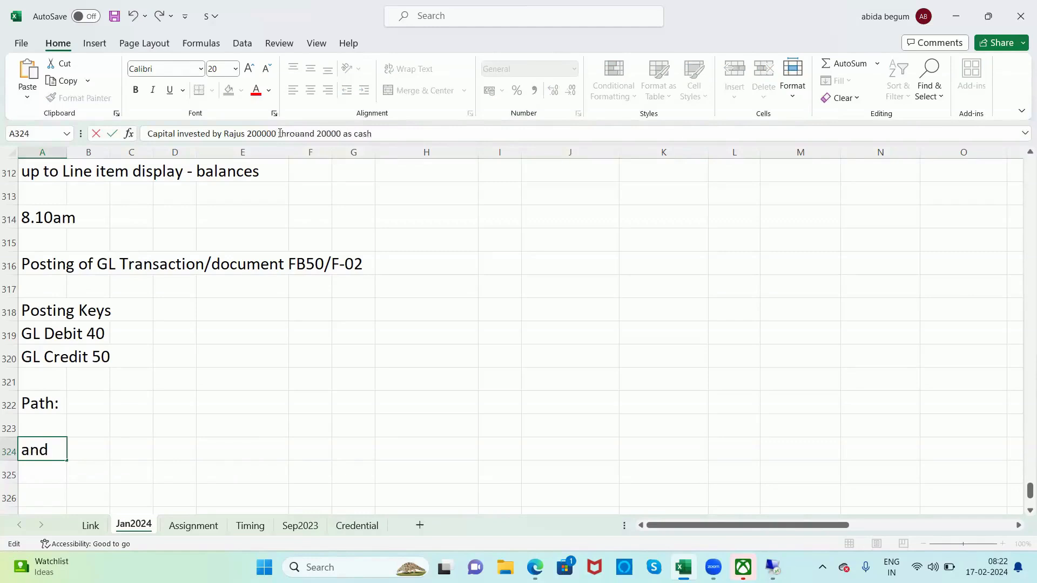
type("bank")
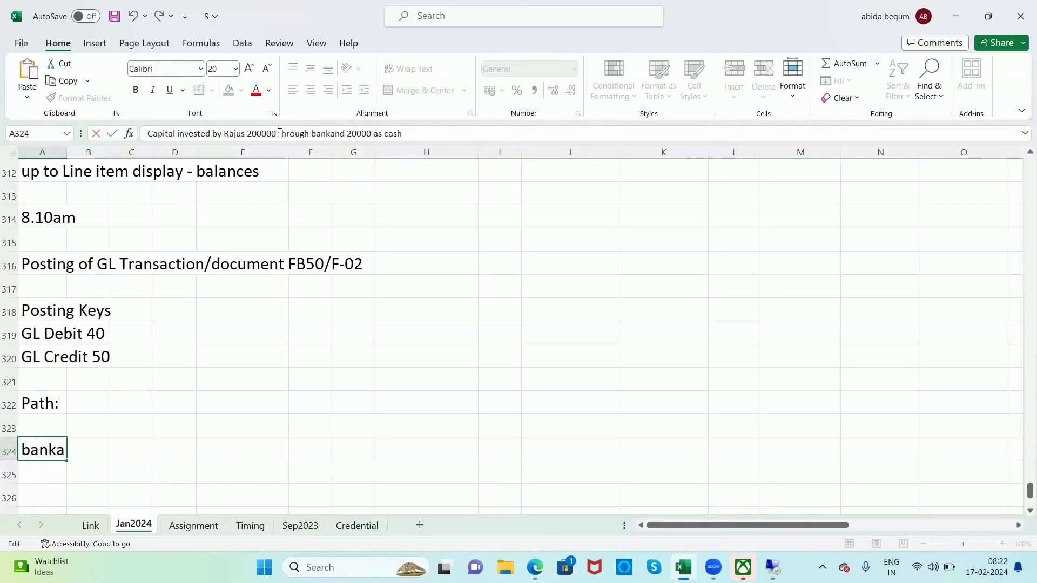
key("Return")
key("Up")
Step: Switch back to SAP and add "by" to the end of the Doc.Header Text
key("alt+Tab")
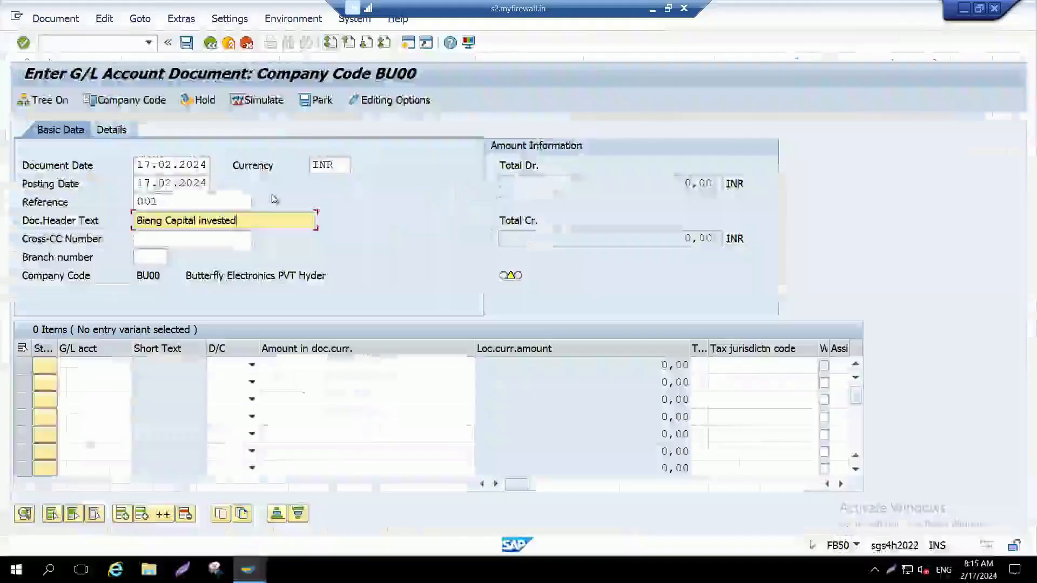
type("by")
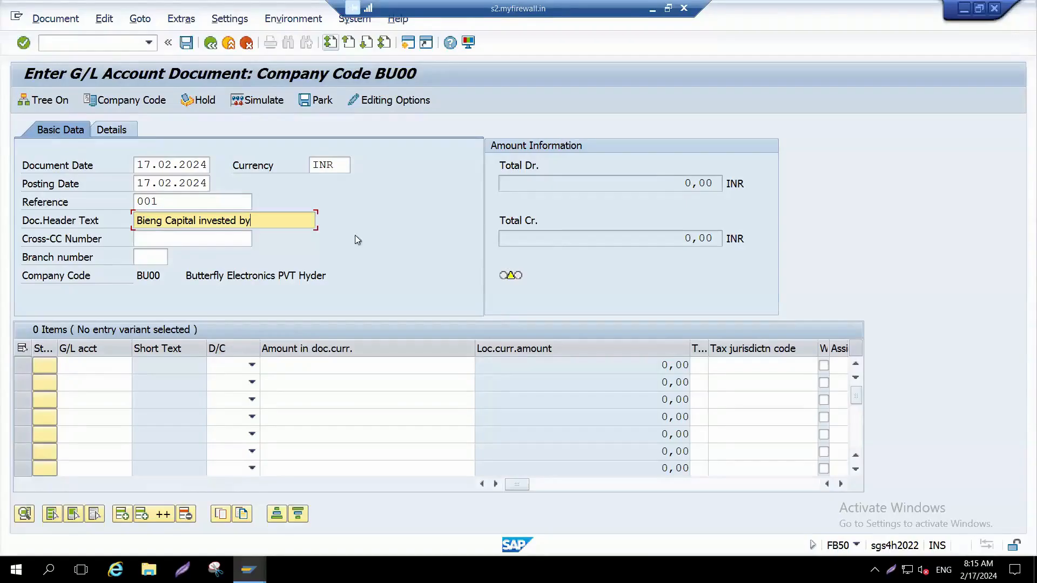
left_click(130, 369)
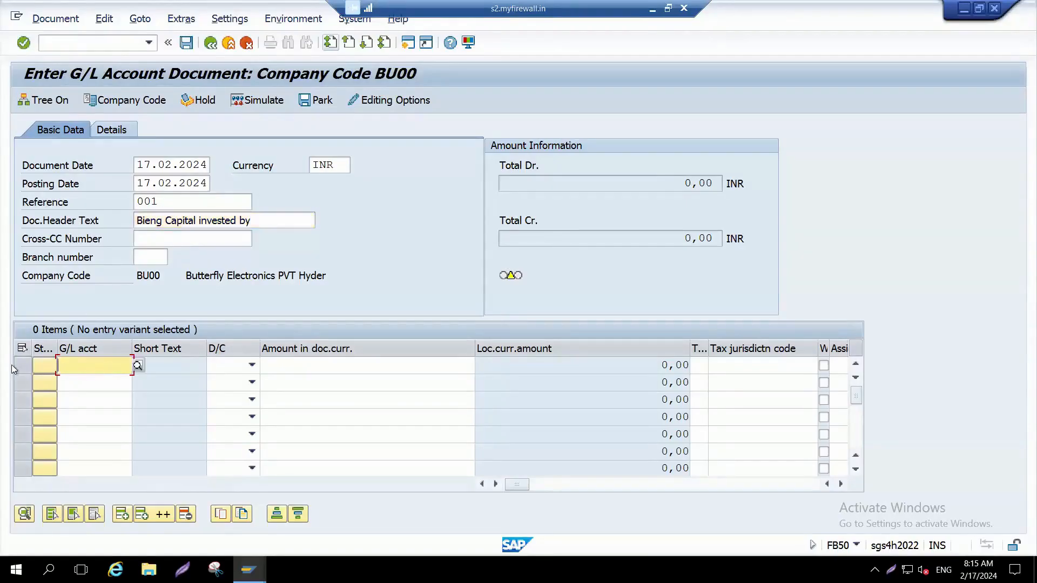
Step: Switch to Excel and review the capital investment note below the posting keys
key("alt+Tab")
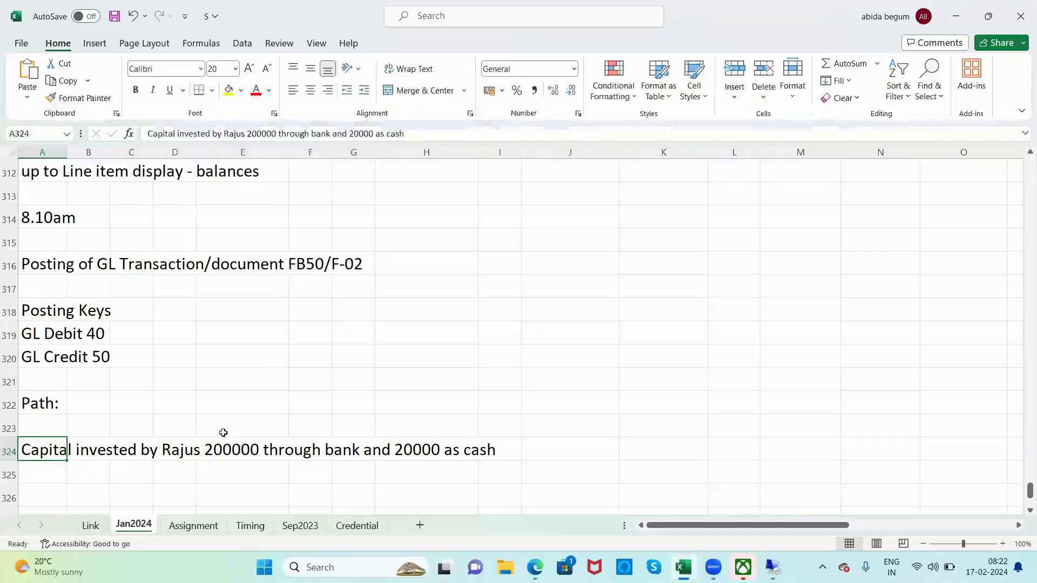
key("Down")
key("Down")
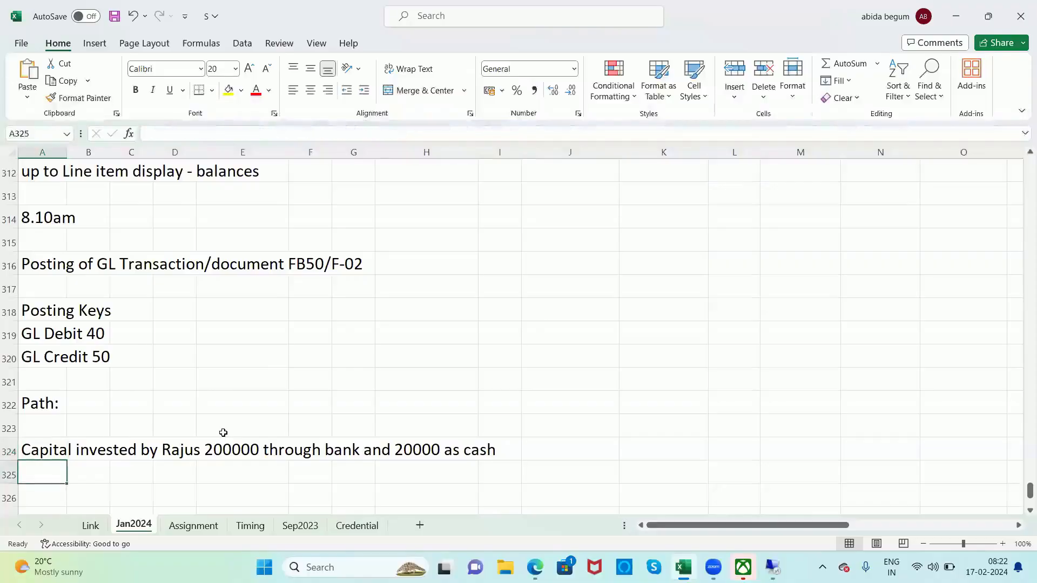
key("Down")
key("Down")
key("Up")
key("Up")
key("Up")
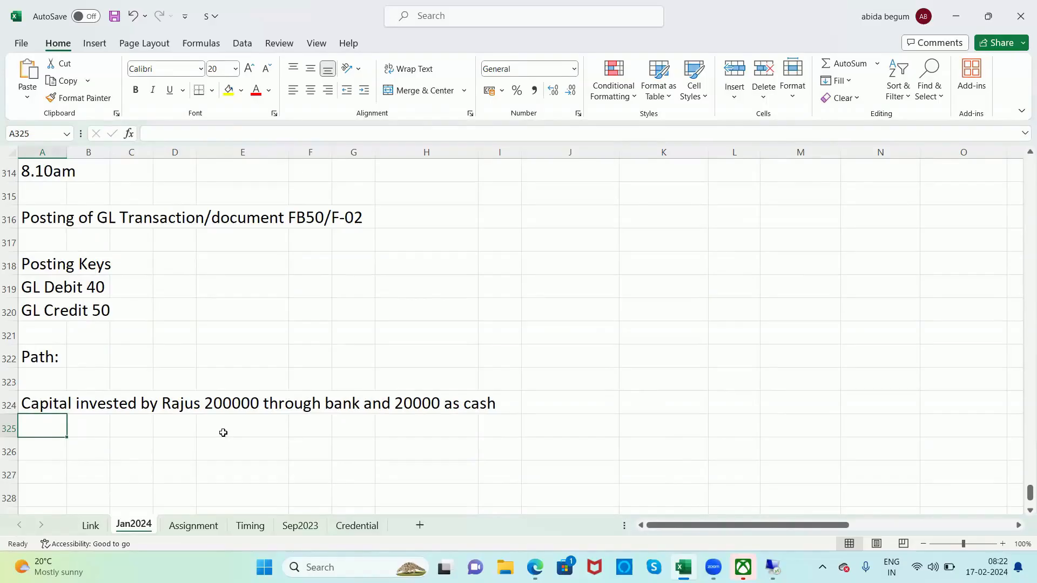
key("alt+Tab")
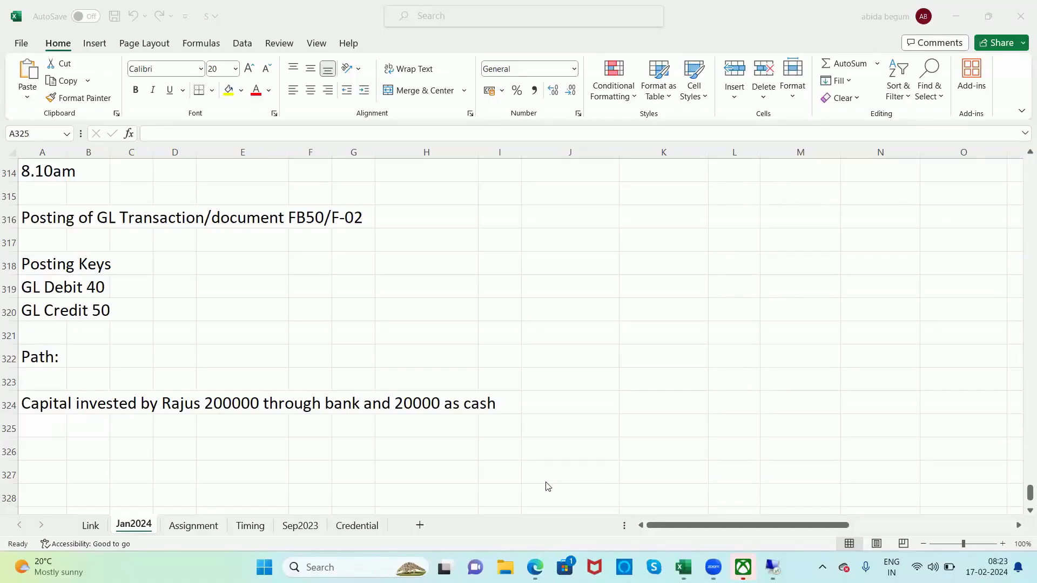
Step: Enter "Cash acc dr" in A326 with the amount 20000 in C326
left_click(81, 467)
key("Down")
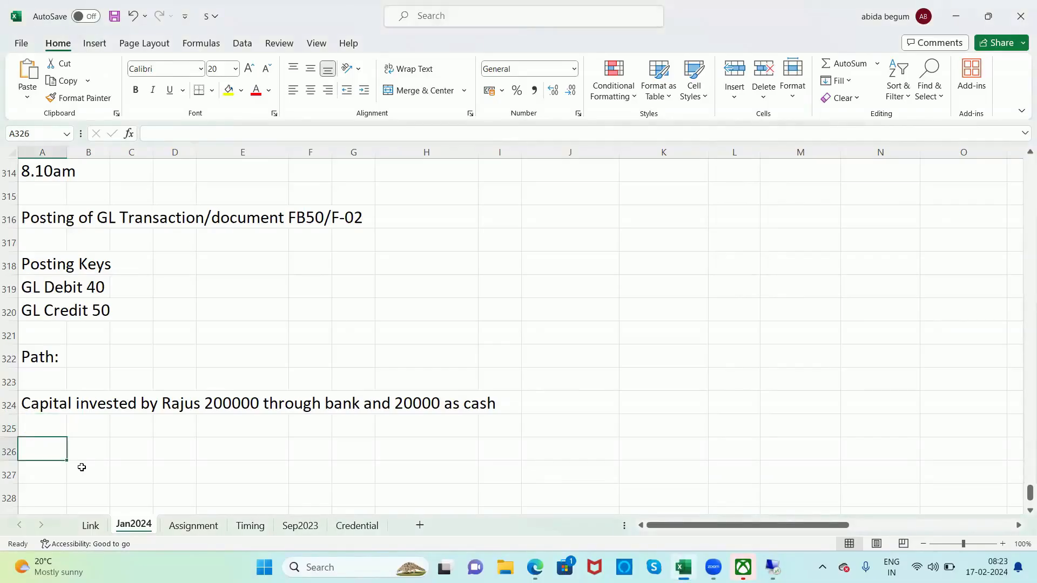
type("Cash")
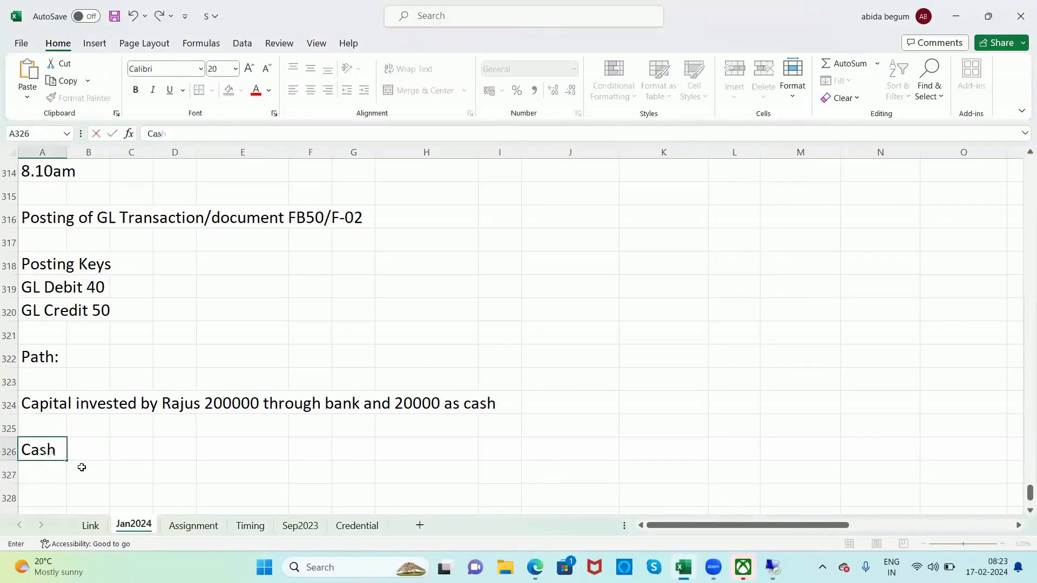
type(" acc dr")
key("Tab")
key("Tab")
type("20000")
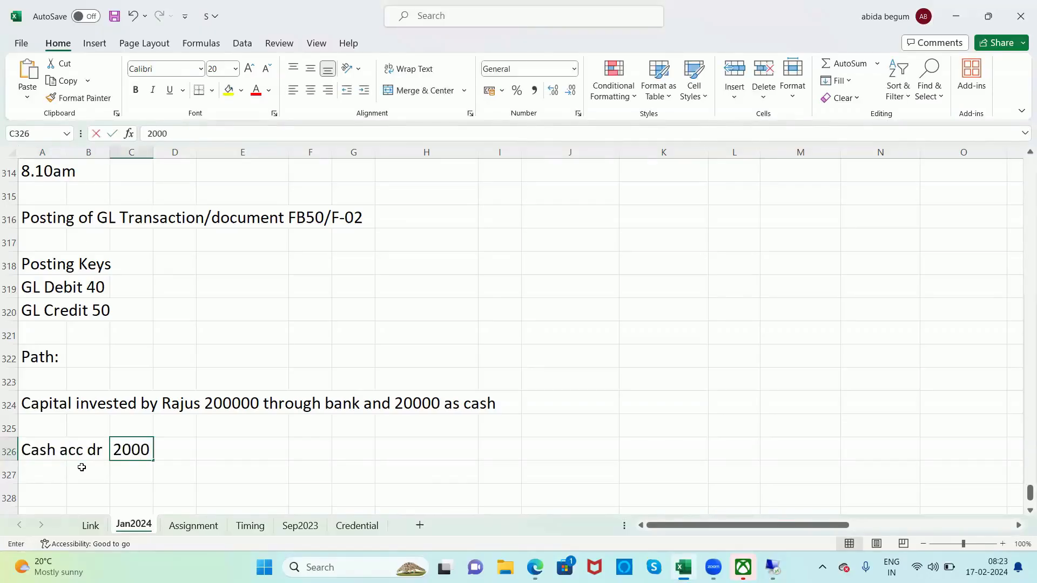
Step: Add "Bank acc dr" in A327 with the amount 200000 in C327
key("Down")
key("Left")
key("Left")
type("Bank acc dr")
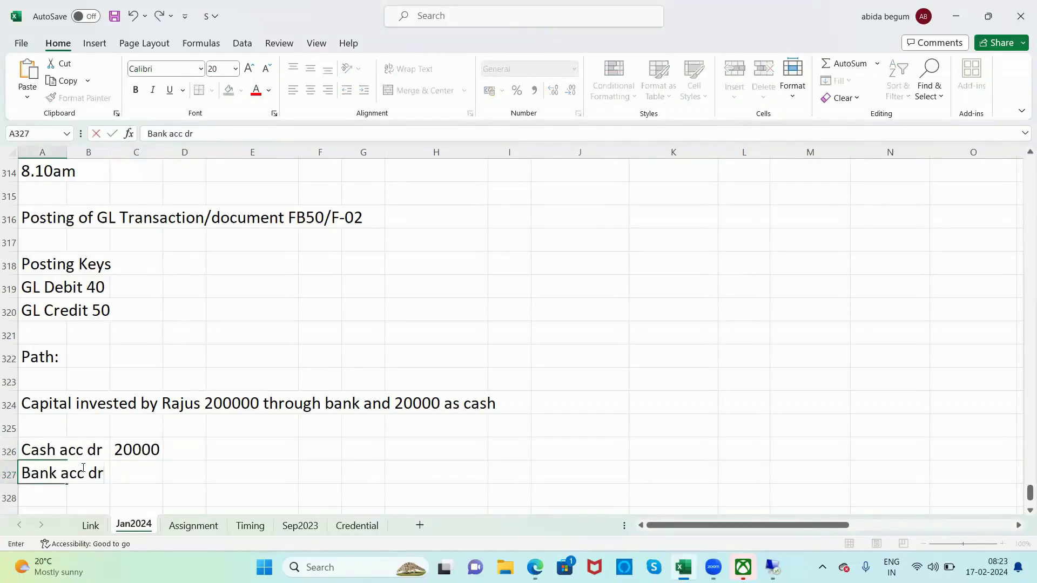
key("Tab")
key("Tab")
type("200000")
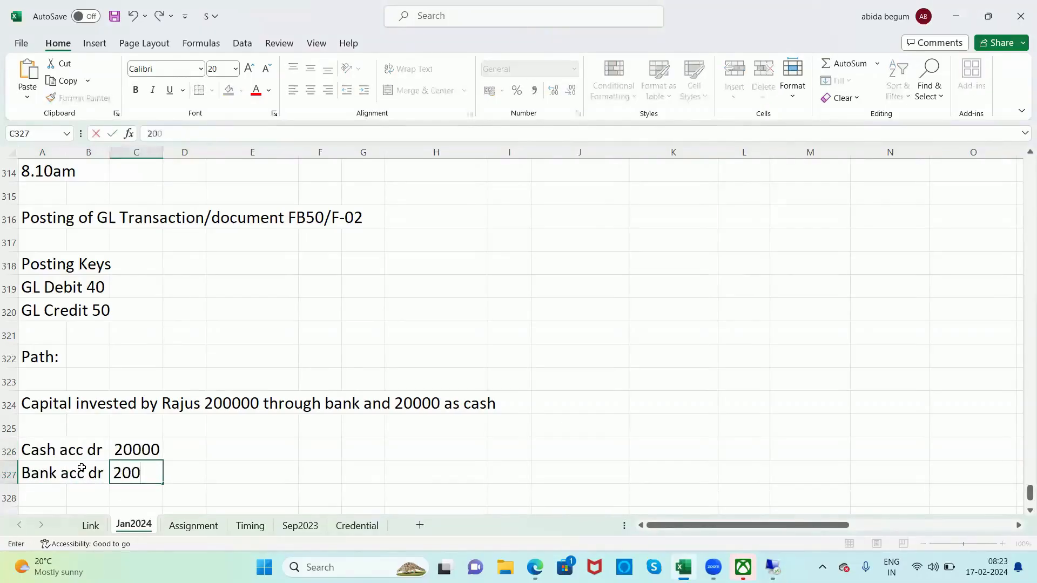
Step: Enter the credit line in A328 as "To", the investor's name and "inves", with 220000 in D328
key("Return")
key("Left")
key("Left")
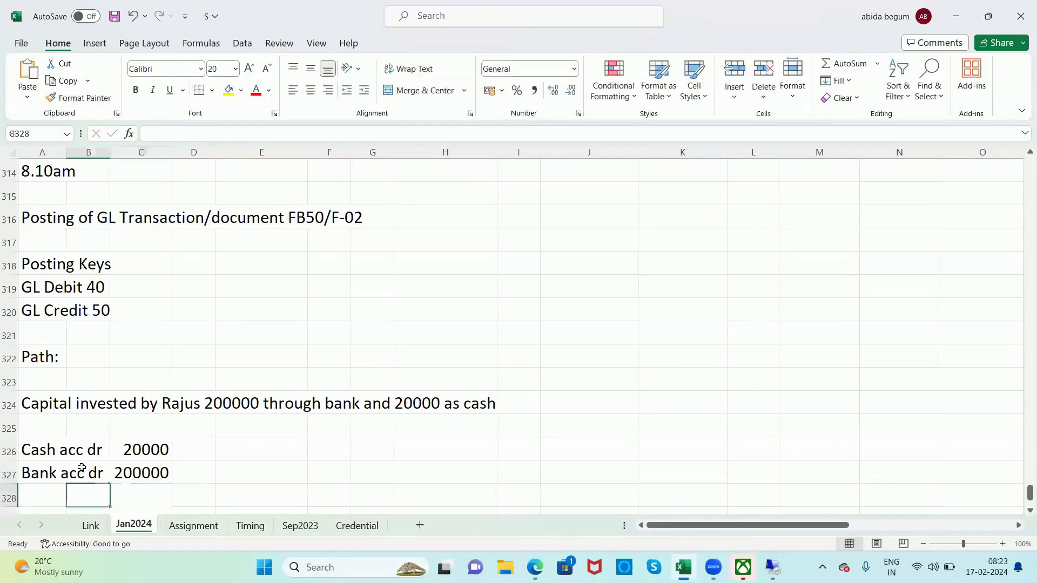
type("To ")
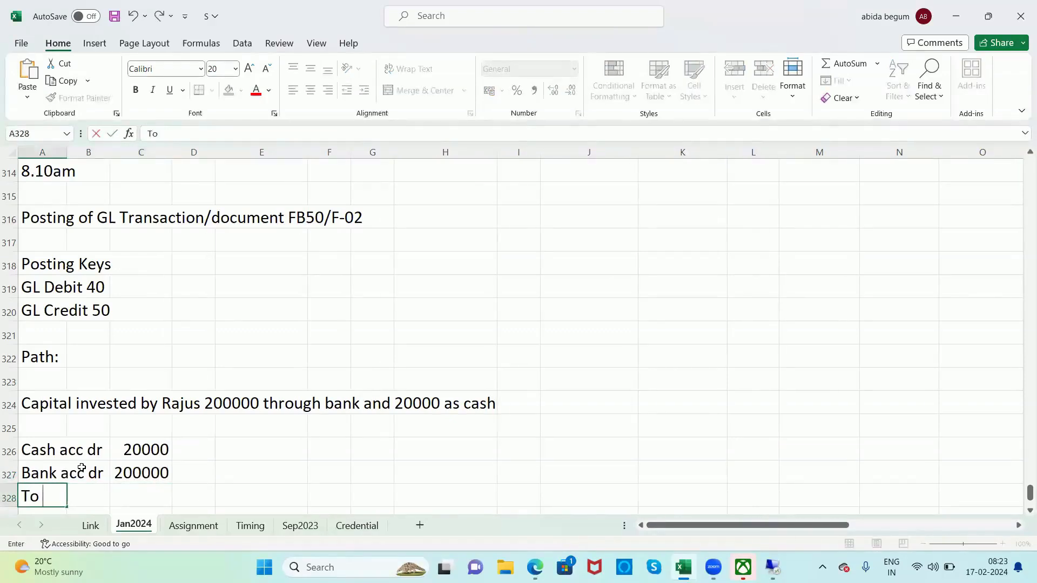
type("Rajus's inves")
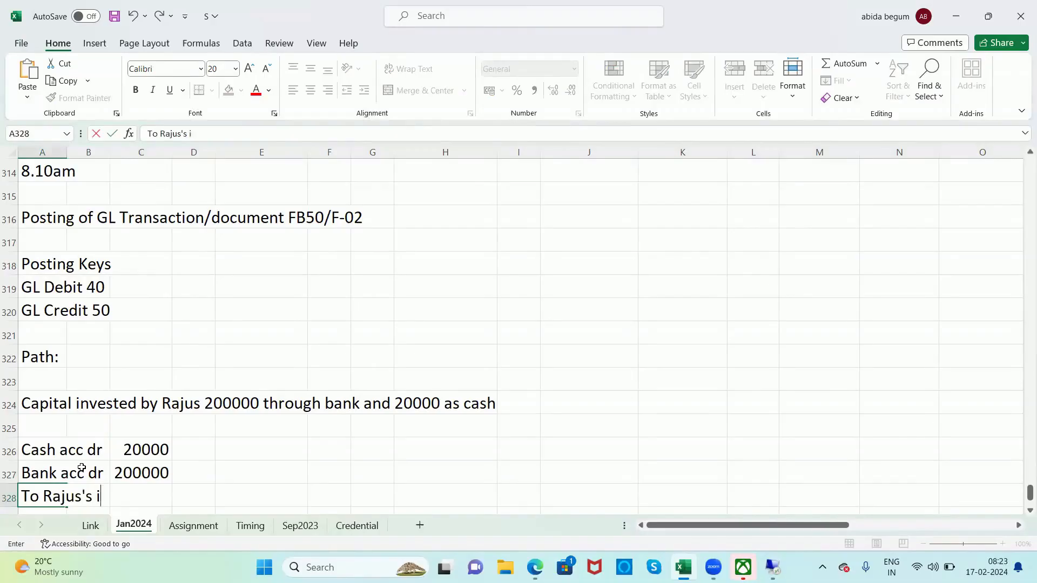
key("Right")
key("Right")
key("Right")
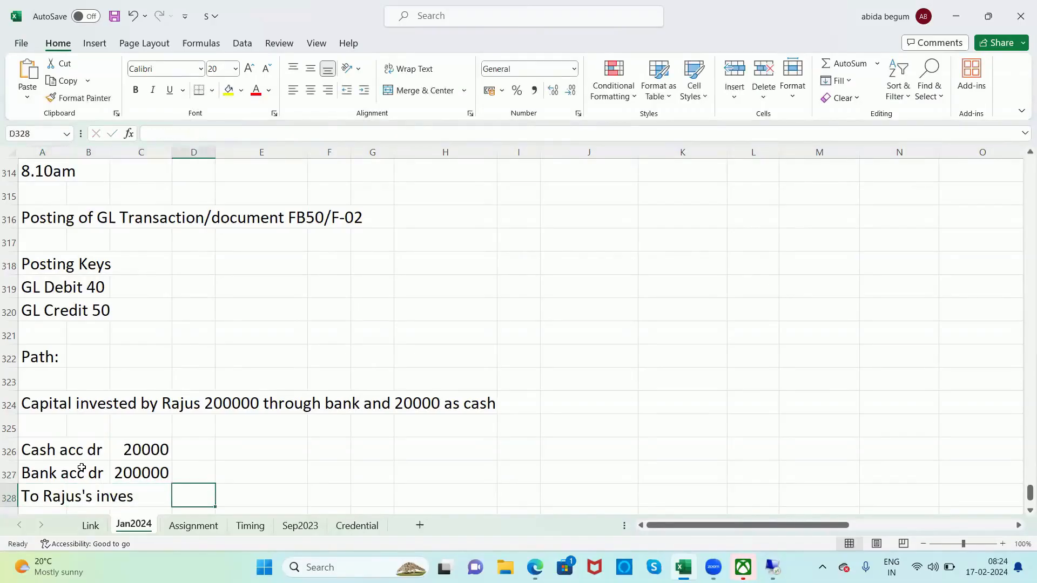
type("220000")
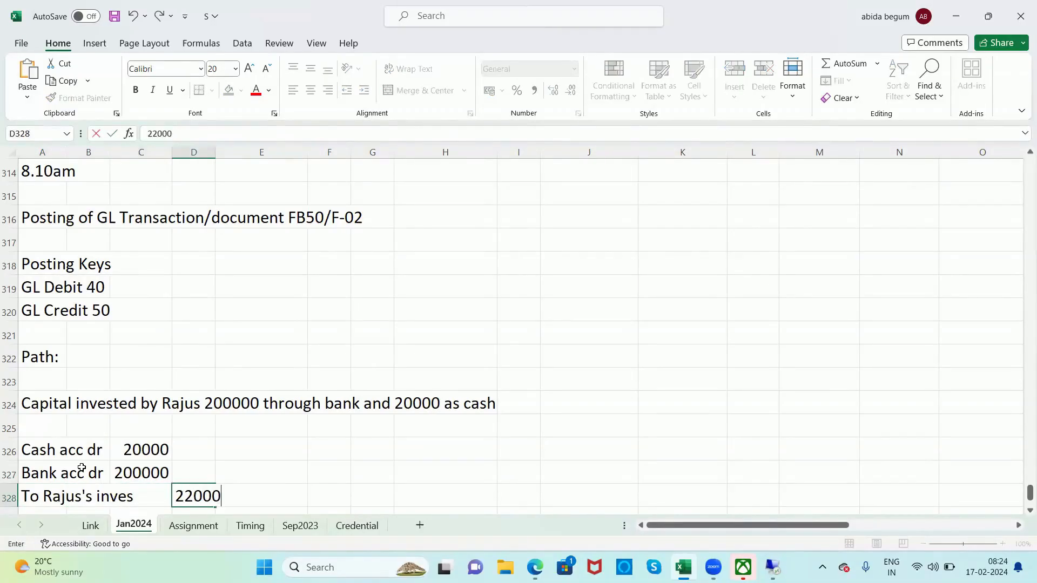
Step: Insert two blank rows at row 329, directly below the journal entry
key("Down")
key("Down")
key("Down")
key("Down")
key("Up")
key("Up")
key("Left")
key("Up")
key("Left")
key("Left")
key("shift+space")
key("ctrl+shift+plus")
key("ctrl+shift+plus")
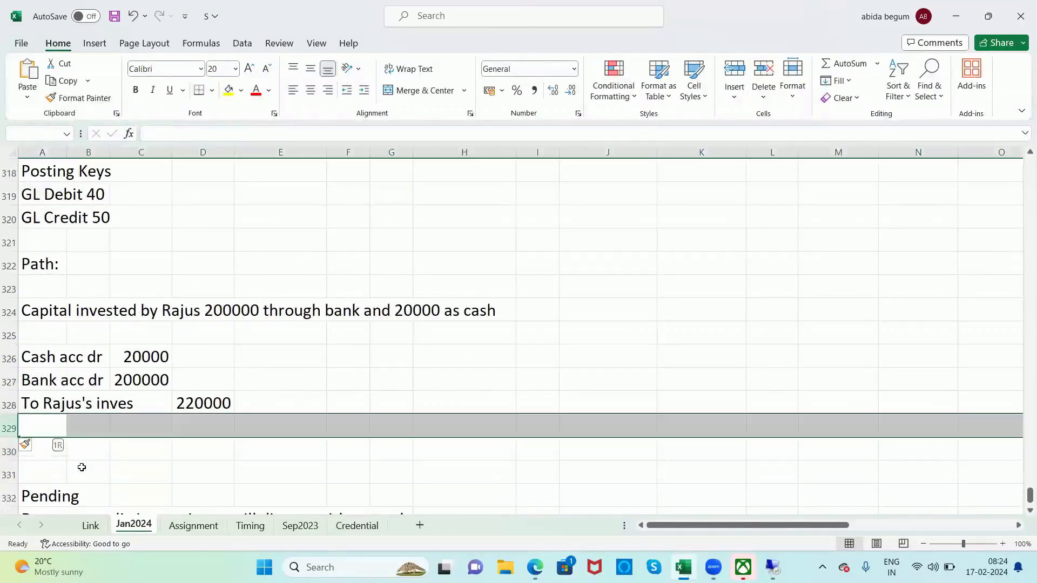
Step: Label the 220000 amount "cr" in E328 and the cash and bank amounts "dr" in D326 and D327
key("Up")
key("Right")
key("Right")
key("Right")
key("Right")
type("cr")
key("Up")
key("Left")
key("Left")
key("Up")
key("Right")
type("dr")
key("Return")
type("dr")
key("Left")
key("Left")
key("Left")
key("Up")
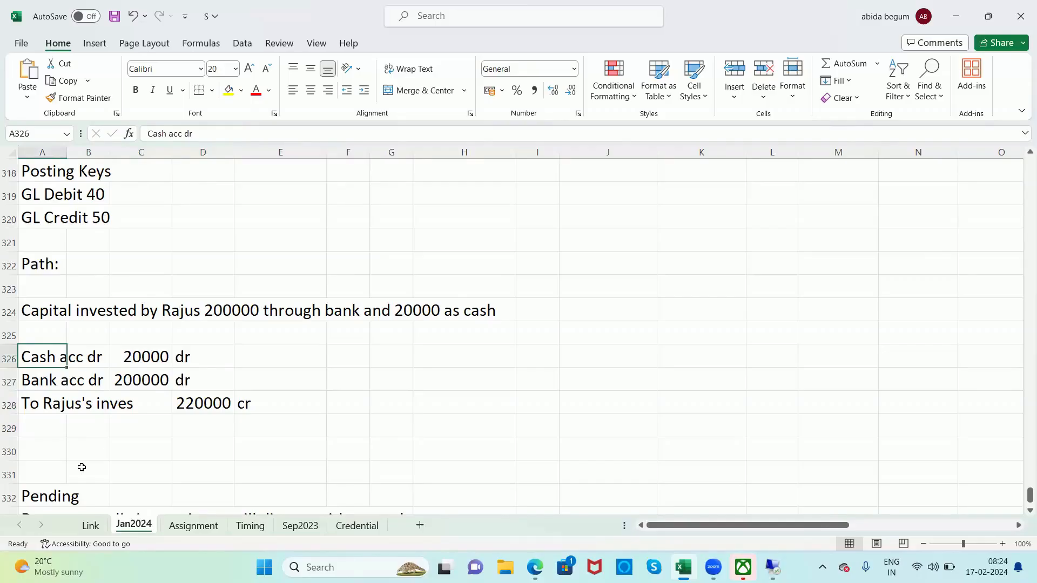
Step: Switch to SAP, search G/L accounts in company code BU00 with 2*, and assign Cash Account 200100 to the first line item
key("alt+Tab")
key("Tab")
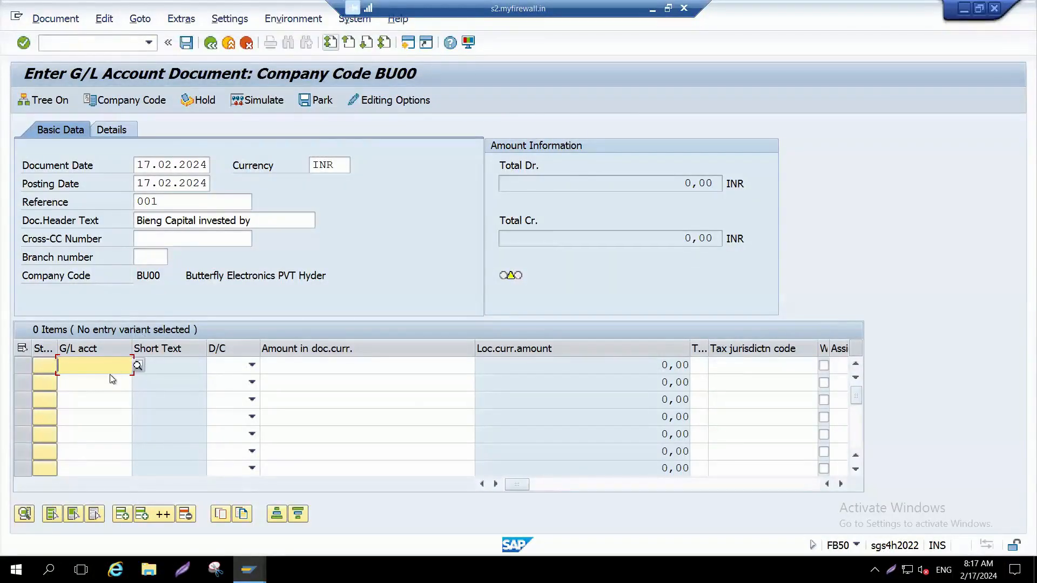
left_click(139, 366)
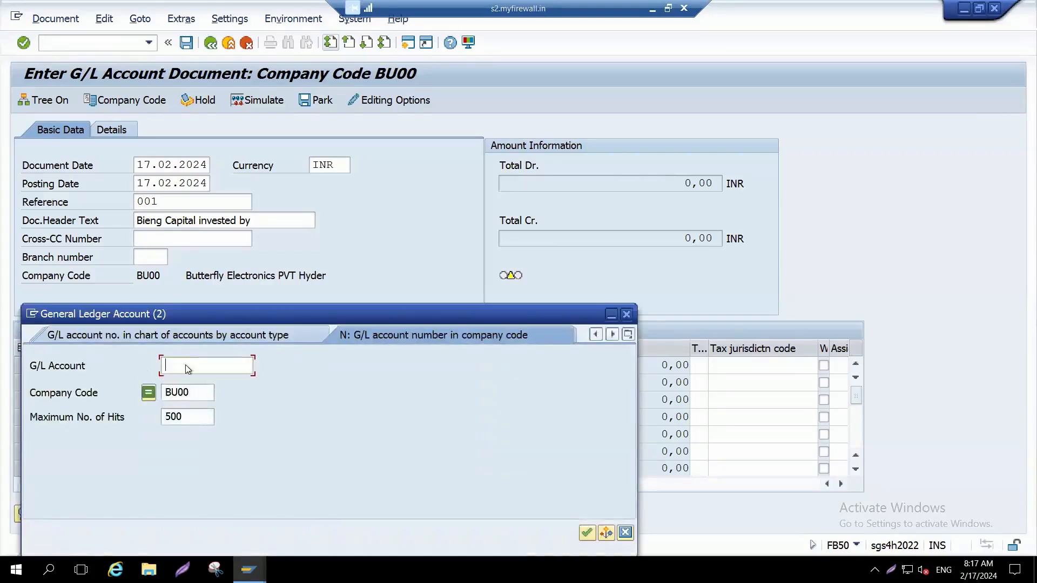
left_click(189, 397)
left_click(180, 360)
type("2")
type("*")
key("Return")
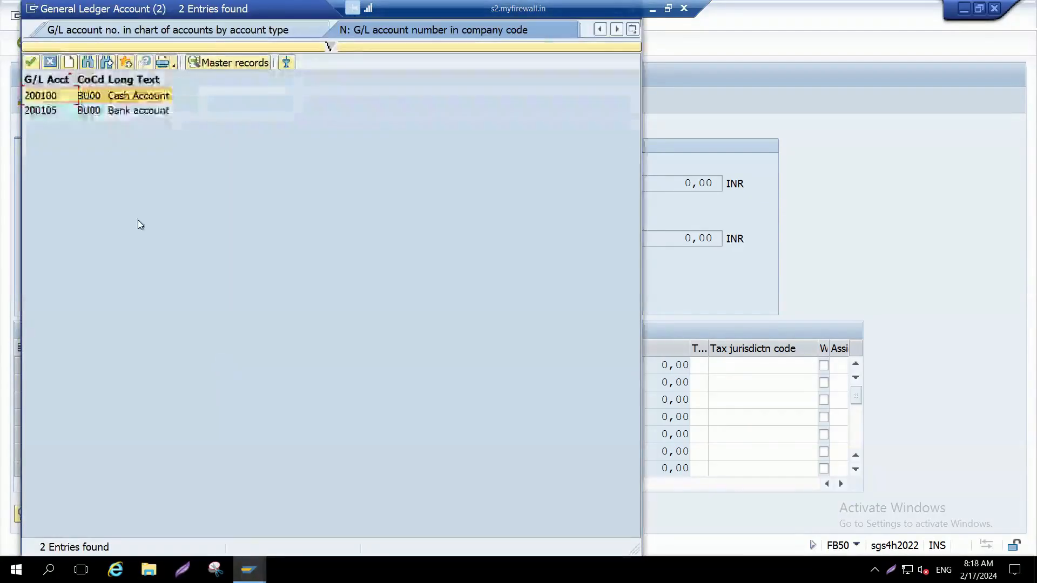
double_click(55, 97)
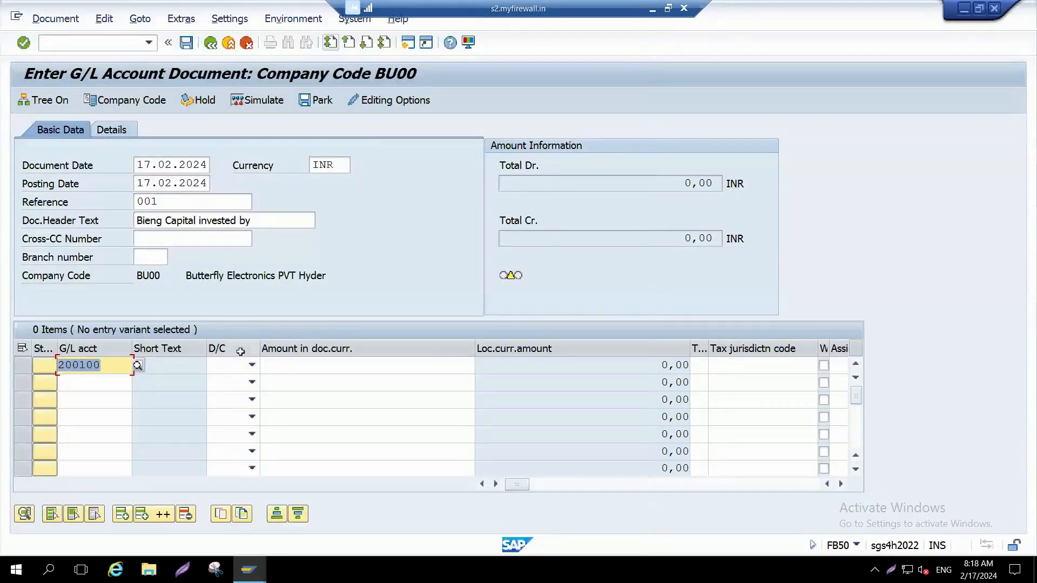
Step: Make the Cash Account line a Debit with an amount of 20000
left_click(252, 365)
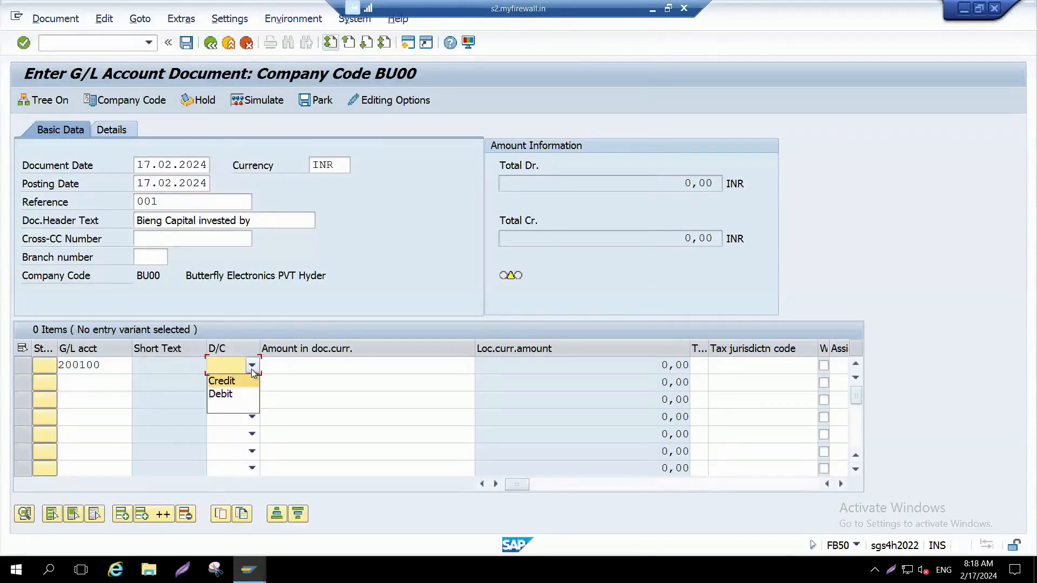
left_click(230, 396)
left_click(295, 350)
left_click(296, 366)
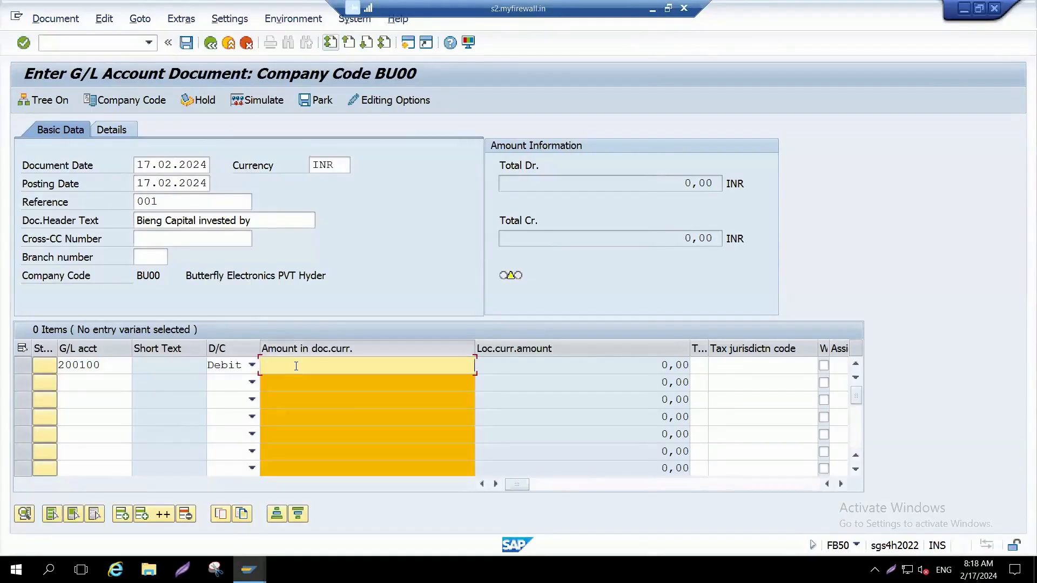
type("20000")
key("Tab")
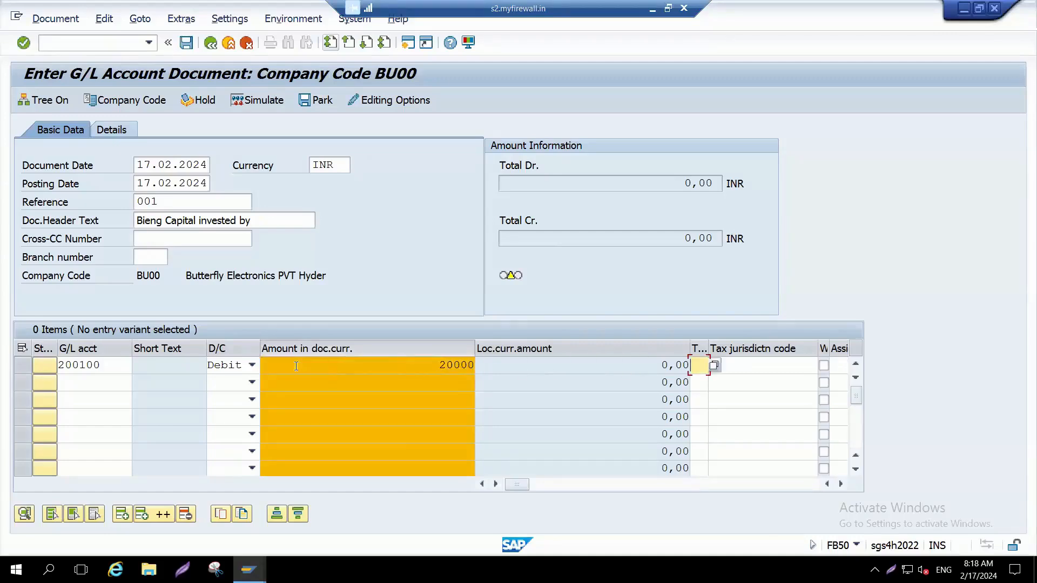
Step: Enter "being capi inve" as the item text of the Cash Account line
left_click(328, 349)
key("Tab")
key("Tab")
key("Tab")
key("Tab")
key("Tab")
key("Tab")
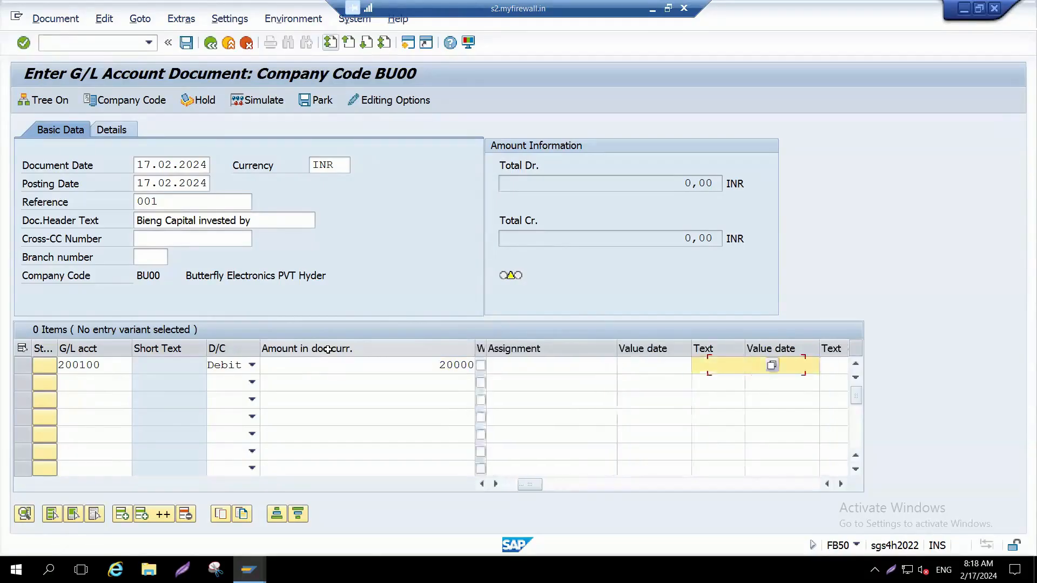
type("being capi inve")
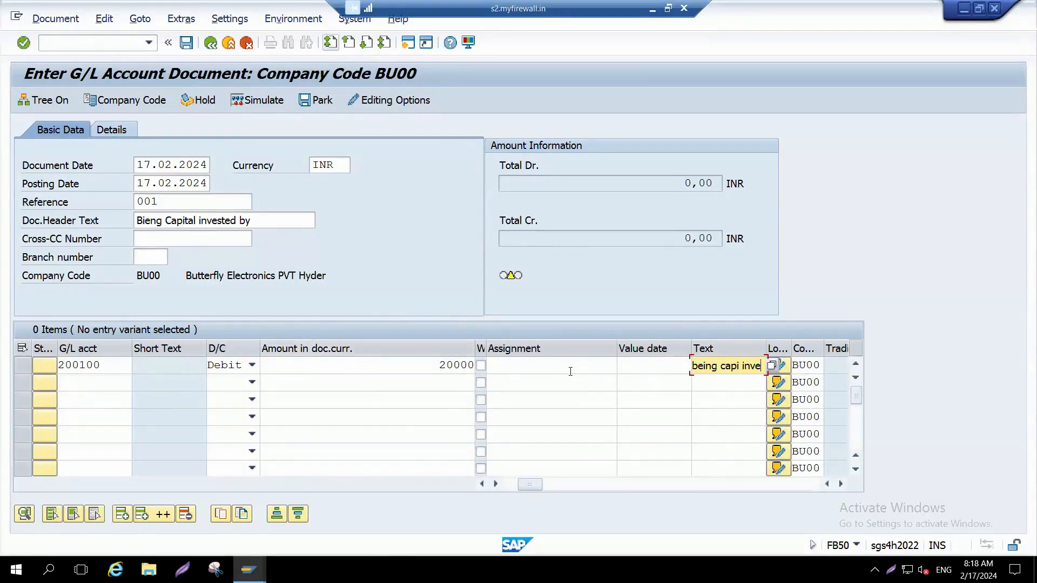
Step: Set the value date of the Cash Account line to 17.02.2024
left_click(636, 364)
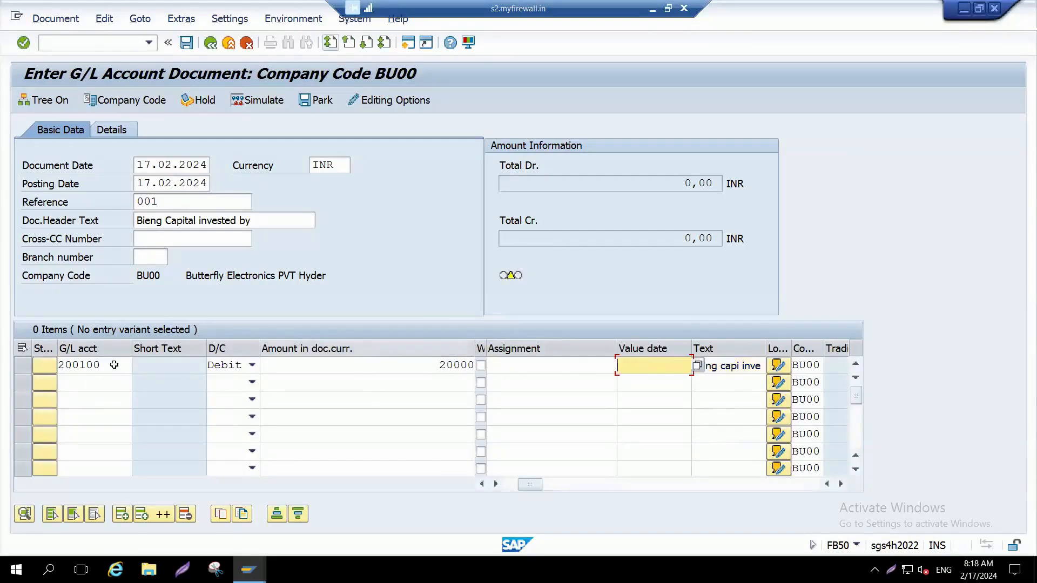
left_click(699, 371)
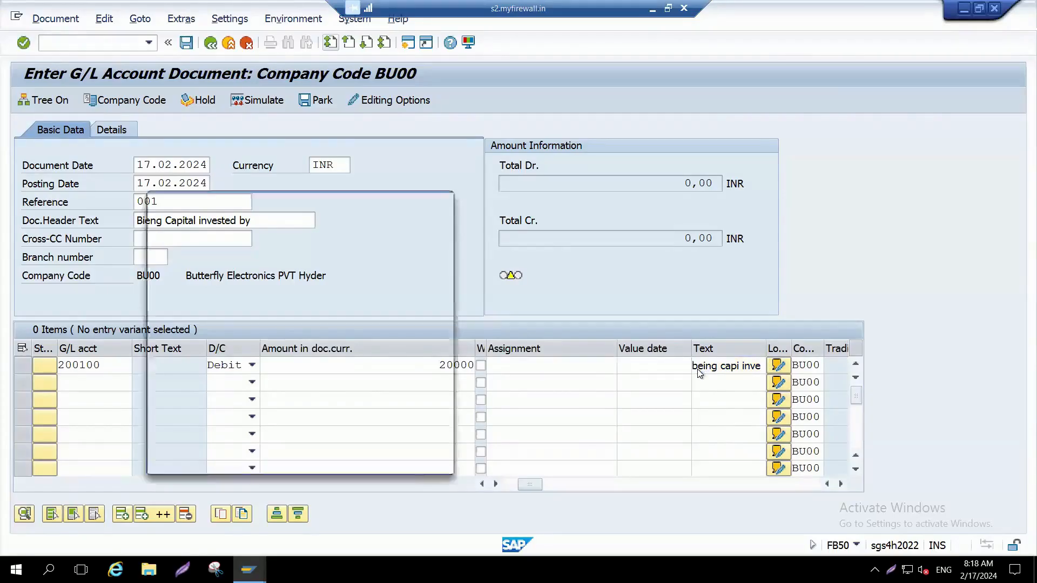
double_click(378, 345)
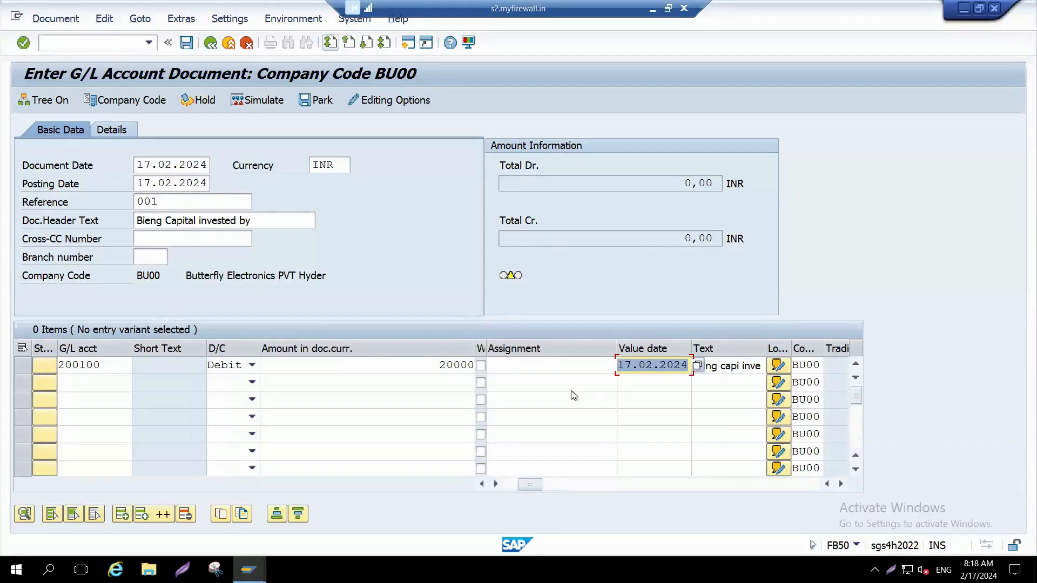
Step: Assign Bank account 200105 to the second line item, picking it from the G/L accounts of the company code
left_click(129, 385)
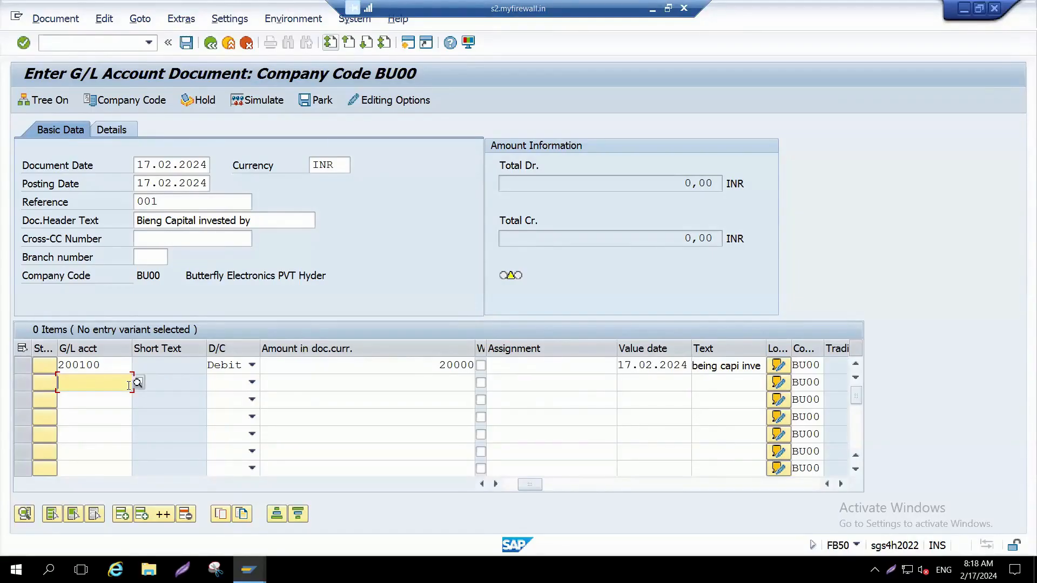
left_click(128, 385)
type("200105")
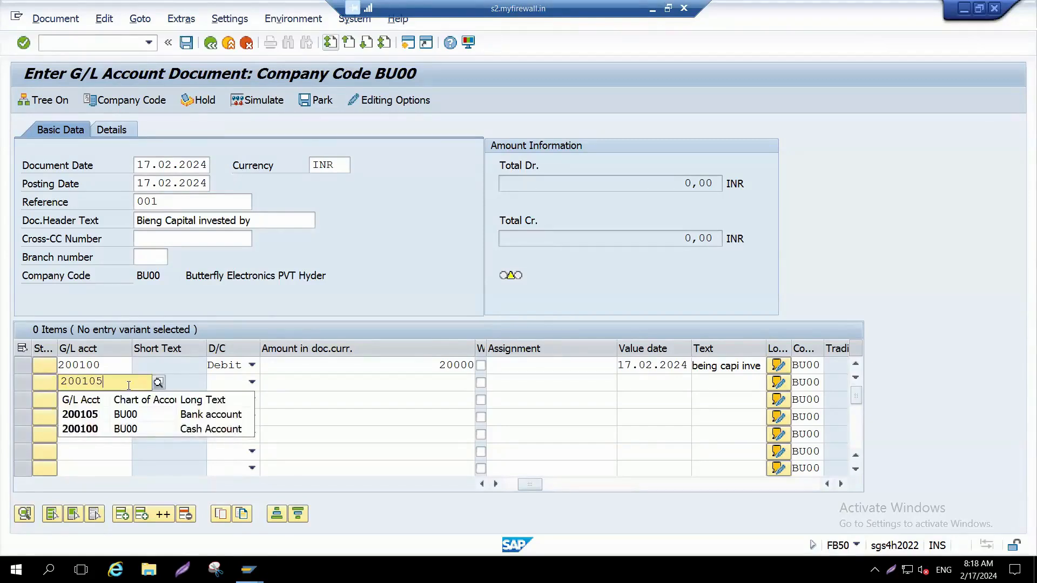
left_click(89, 416)
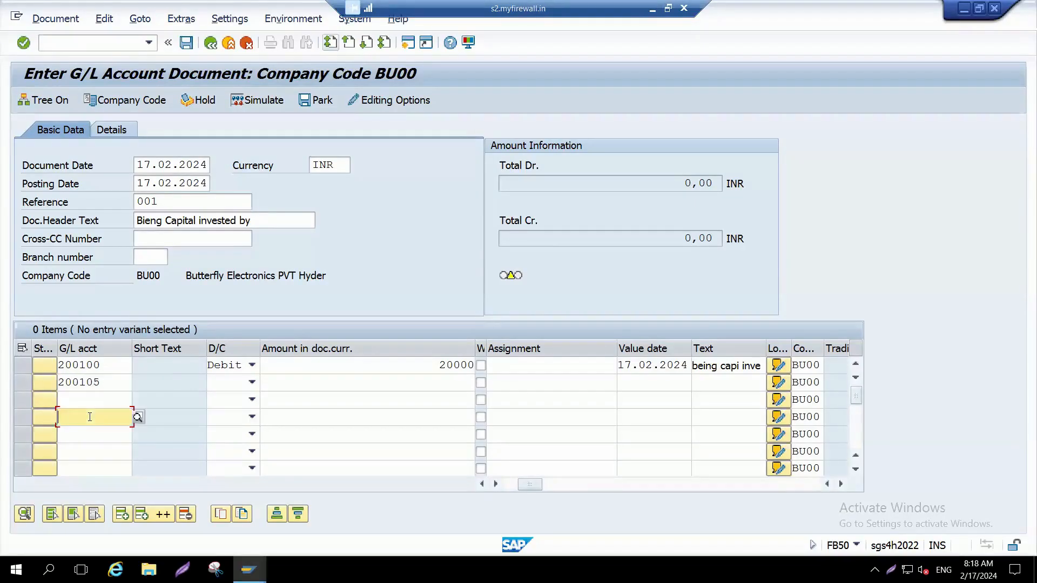
left_click(108, 390)
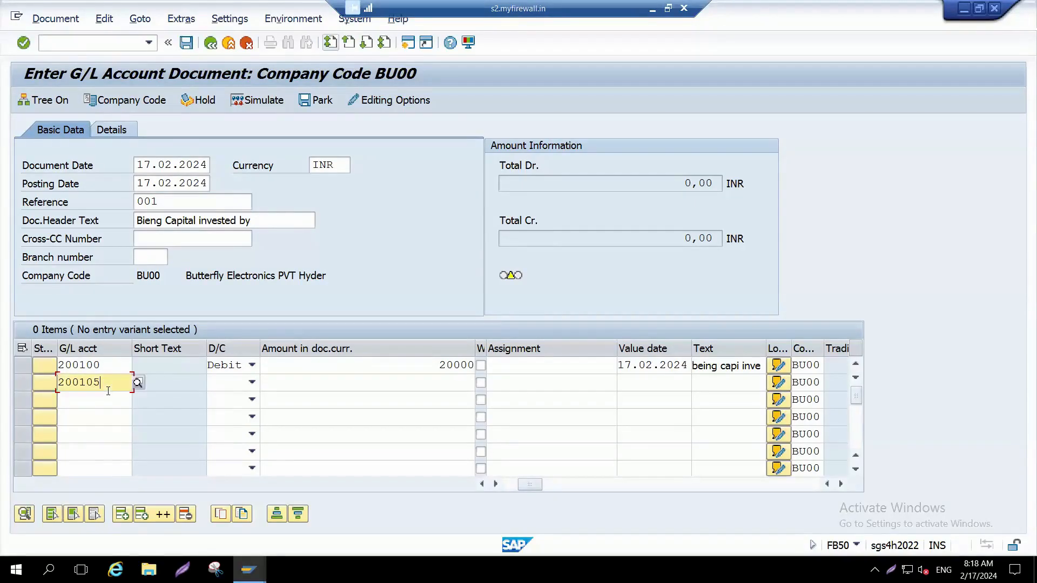
left_click(143, 382)
key("F4")
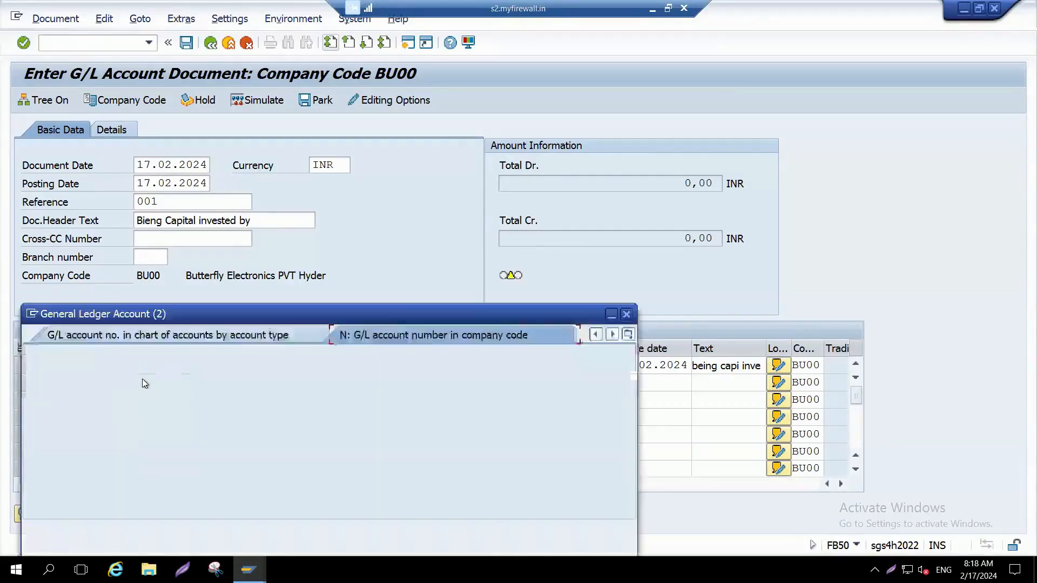
key("Return")
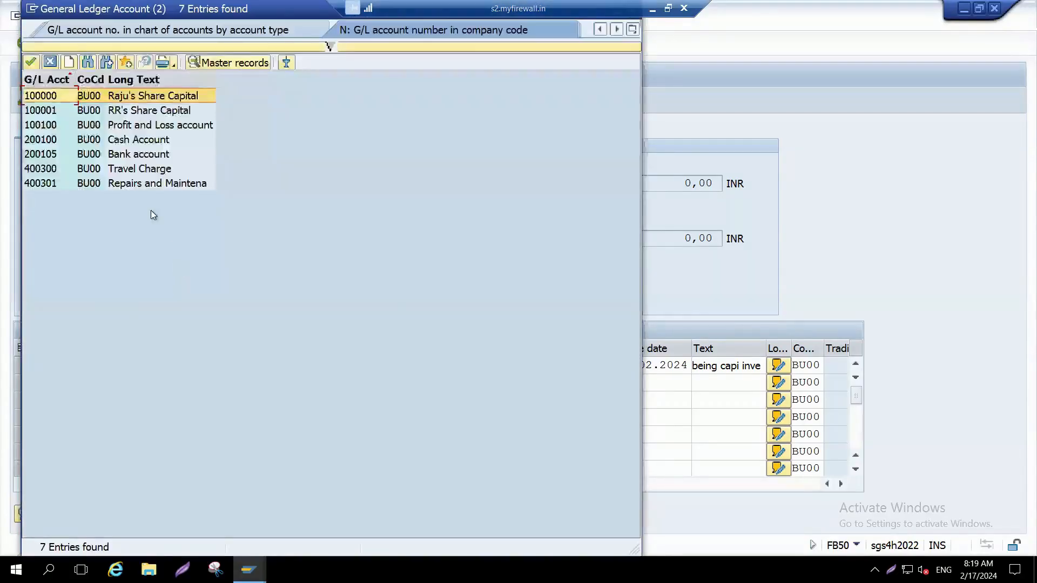
double_click(118, 154)
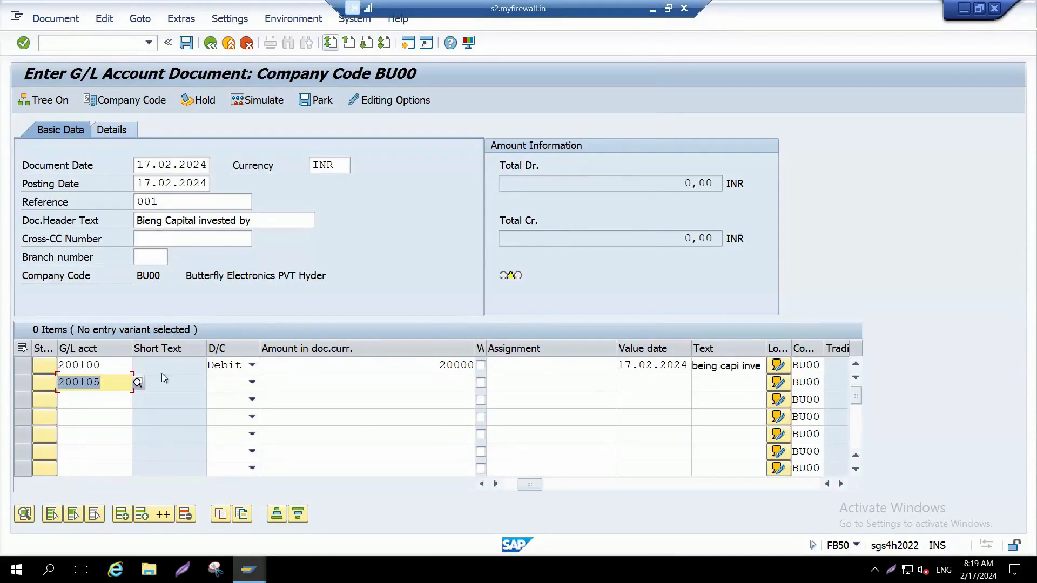
Step: Make the Bank account line a Debit with an amount of 200000
left_click(253, 384)
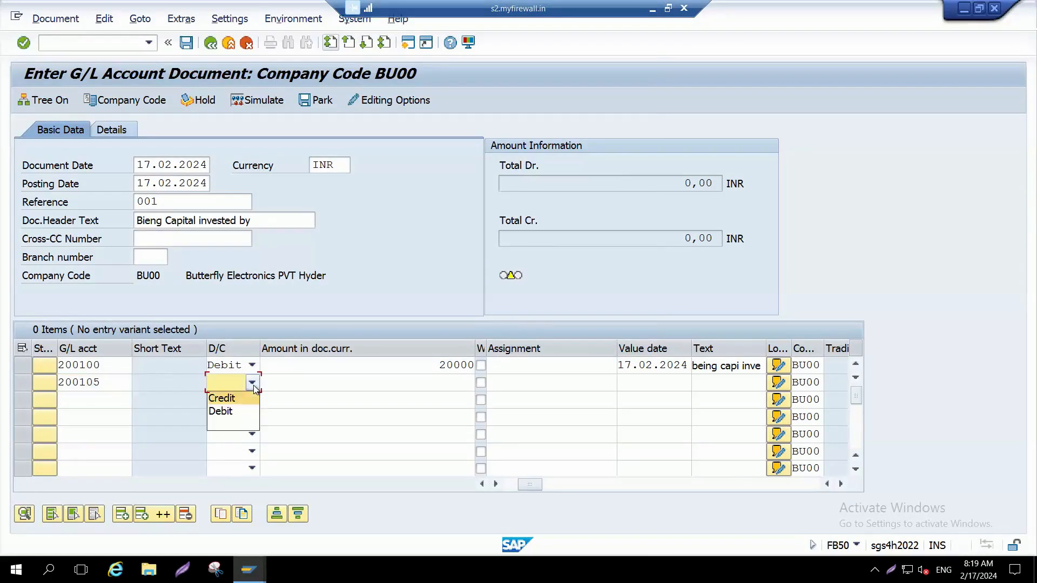
left_click(221, 412)
left_click(398, 394)
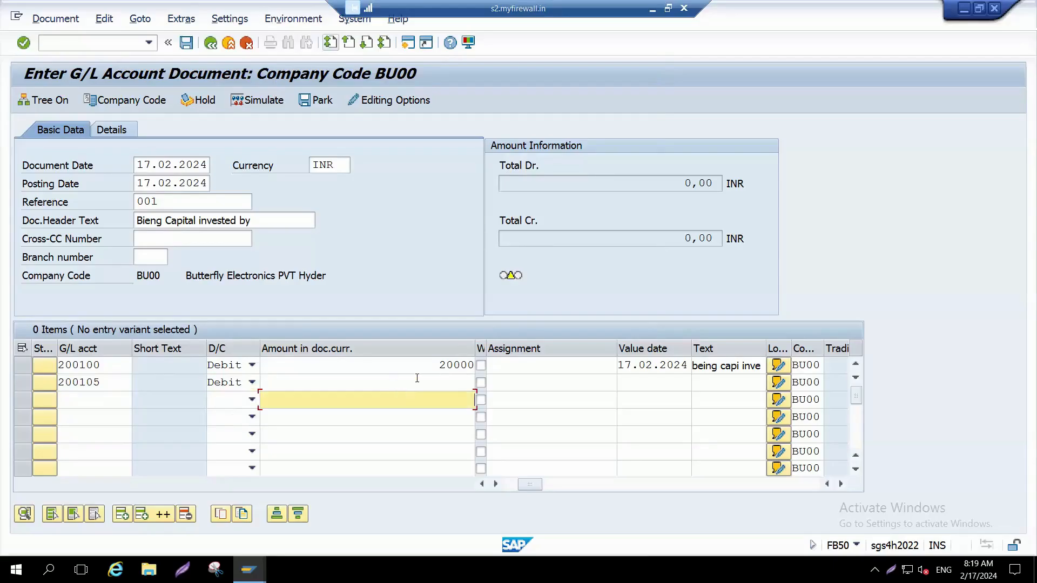
left_click(417, 379)
type("200000")
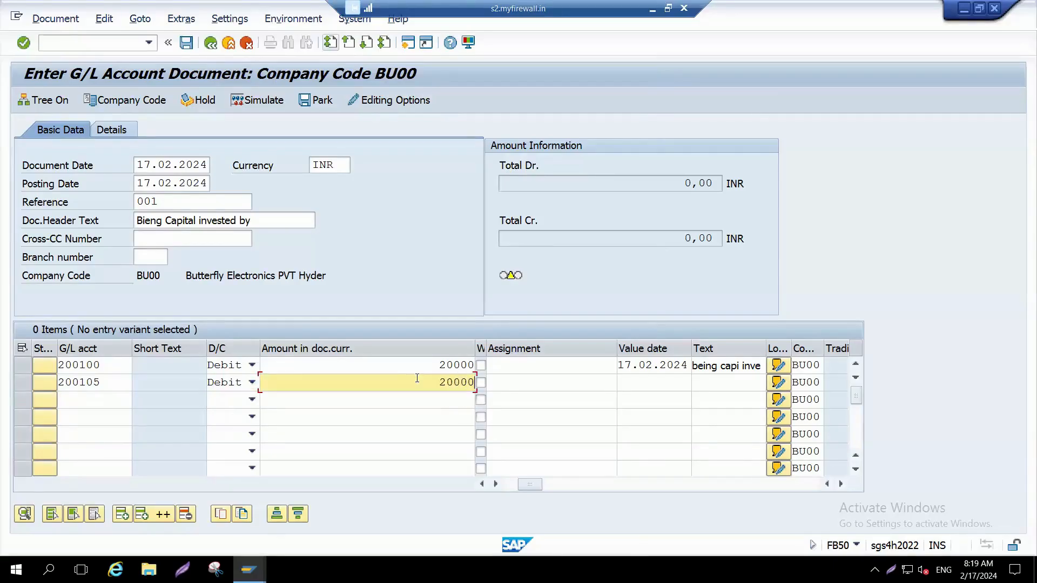
Step: Give the Bank account line the value date 17.02.2024 and the text "being so and inv bank"
key("Tab")
key("Tab")
key("Tab")
key("Tab")
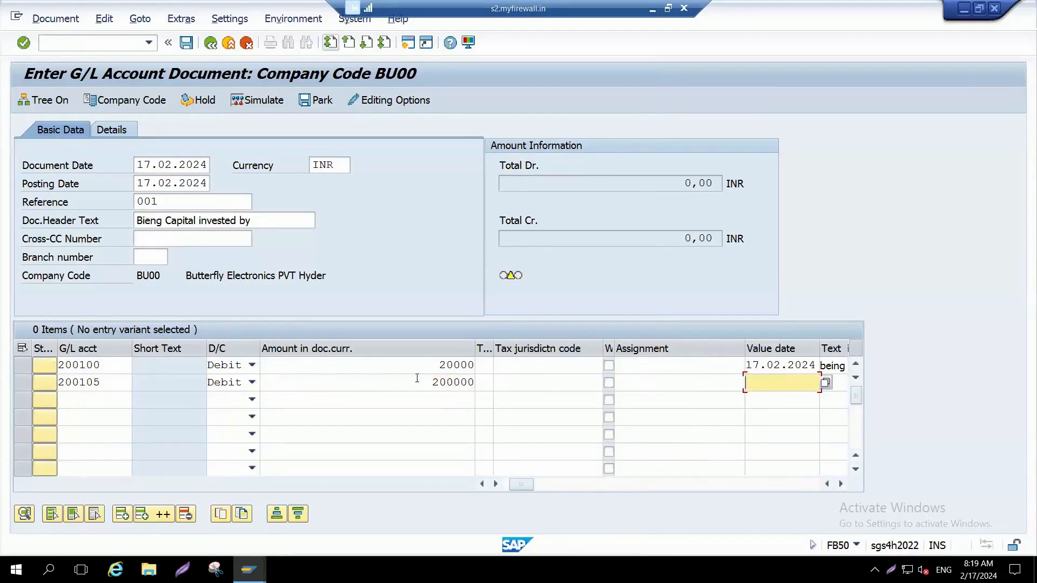
key("Down")
key("Return")
key("Tab")
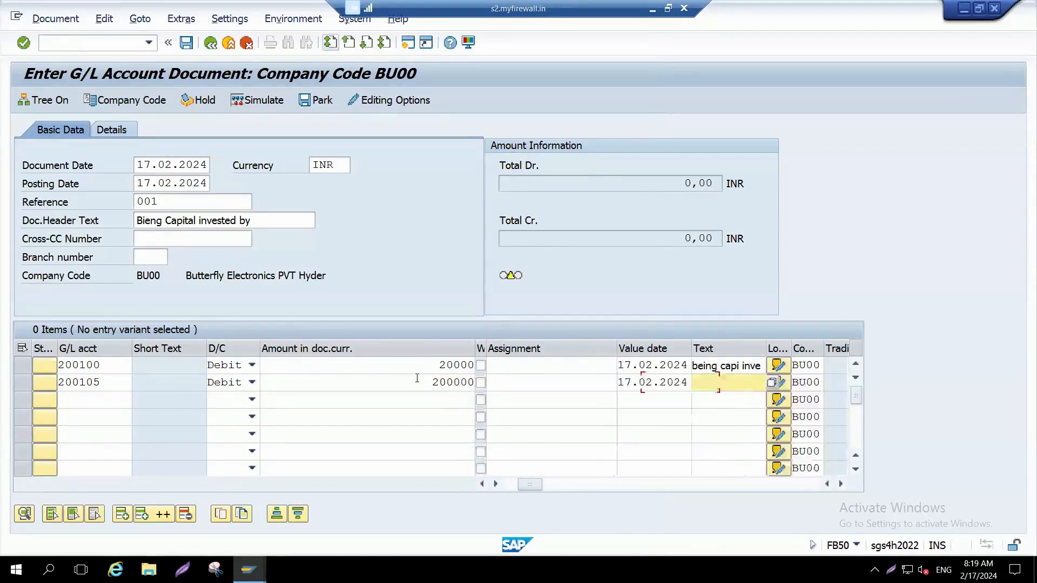
type("being so")
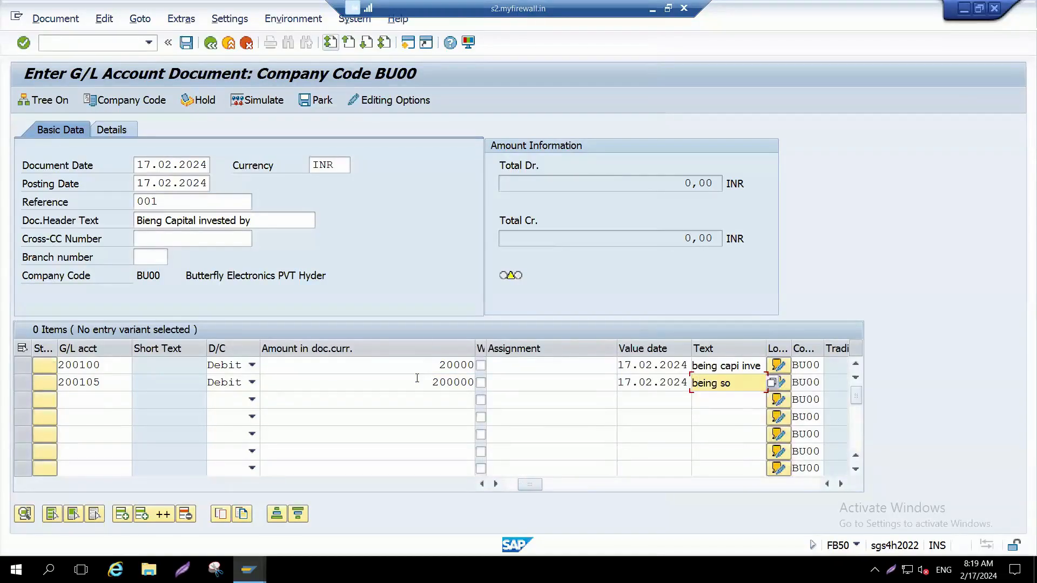
type(" and inv bank")
Step: Assign share capital account 100000 to the third line item and mark it as Credit
left_click(90, 397)
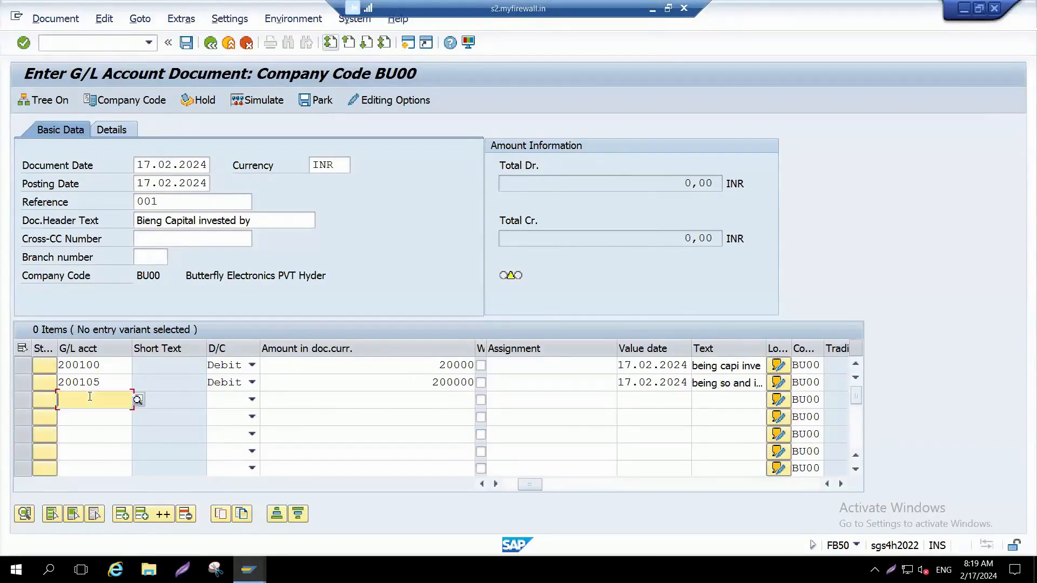
type("100000")
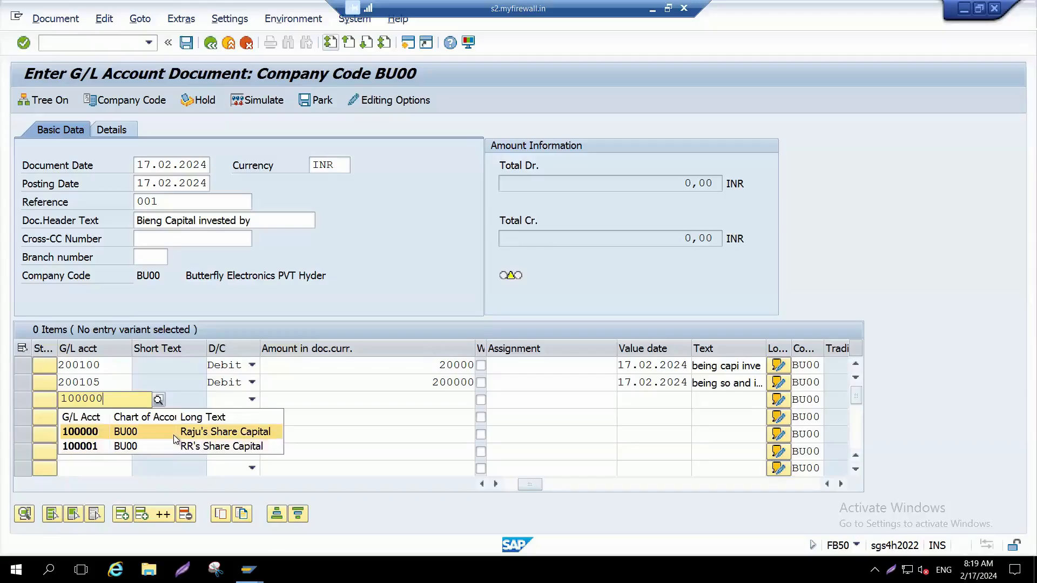
left_click(93, 433)
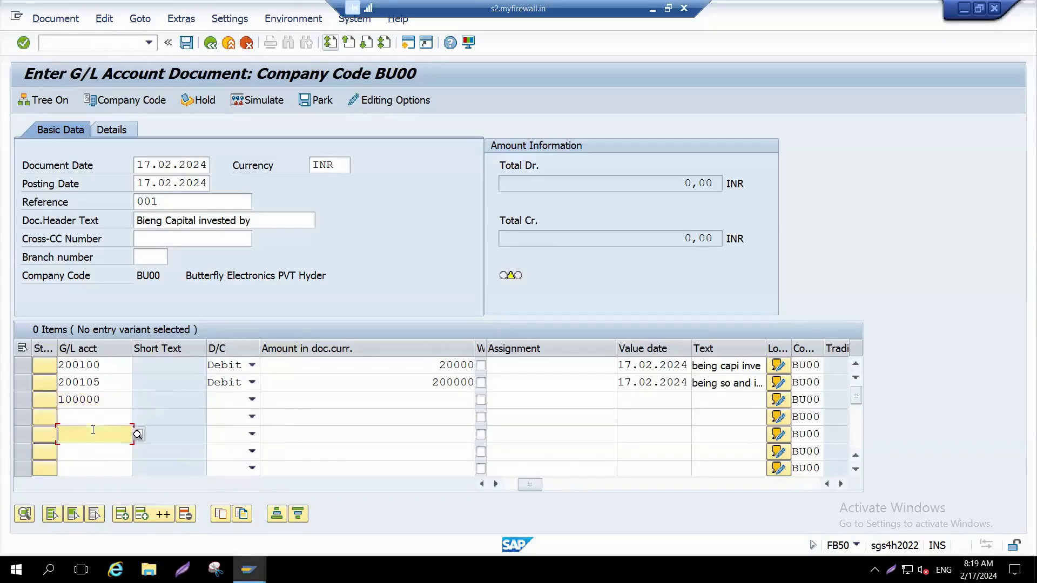
left_click(252, 400)
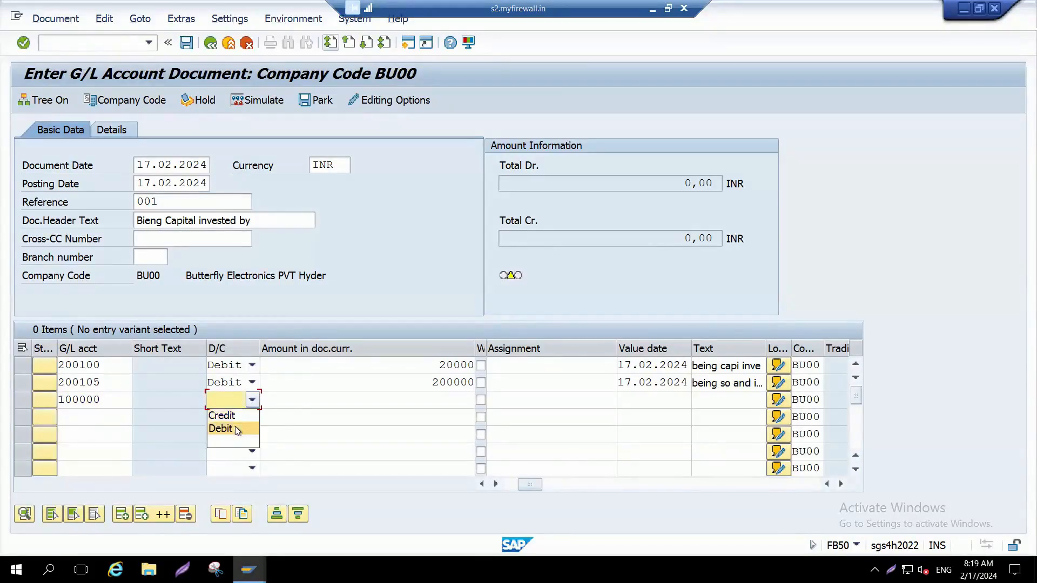
left_click(239, 415)
Step: Enter * as the share capital line's amount so it takes the balancing total of the debit lines
left_click(367, 397)
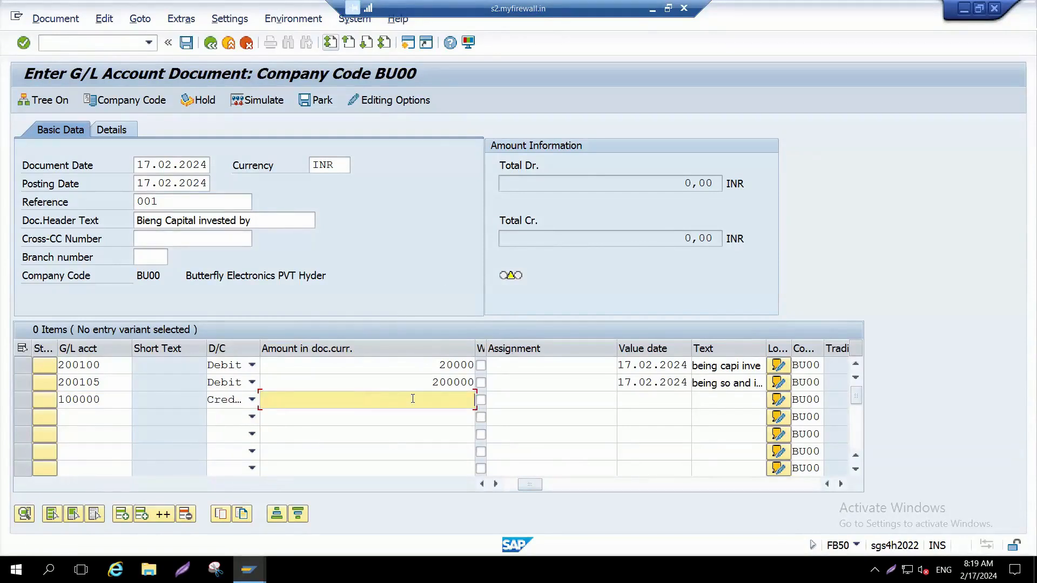
left_click(401, 372)
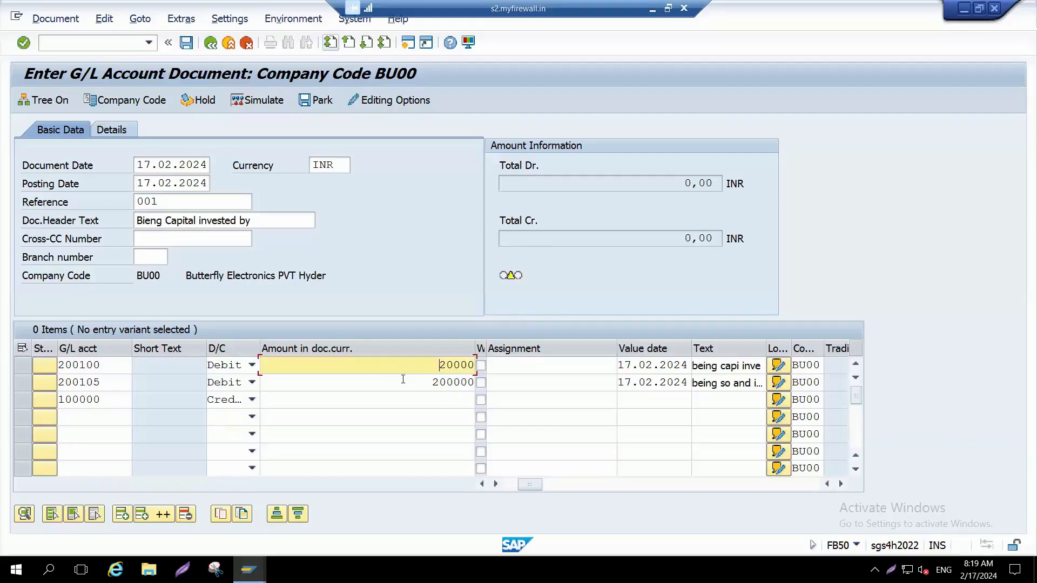
left_click(403, 380)
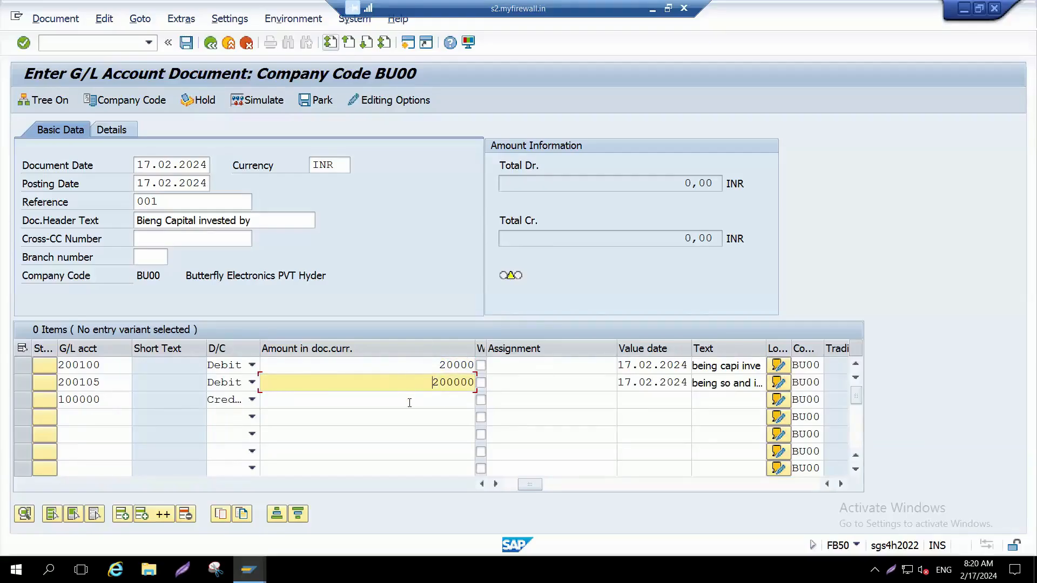
left_click(410, 403)
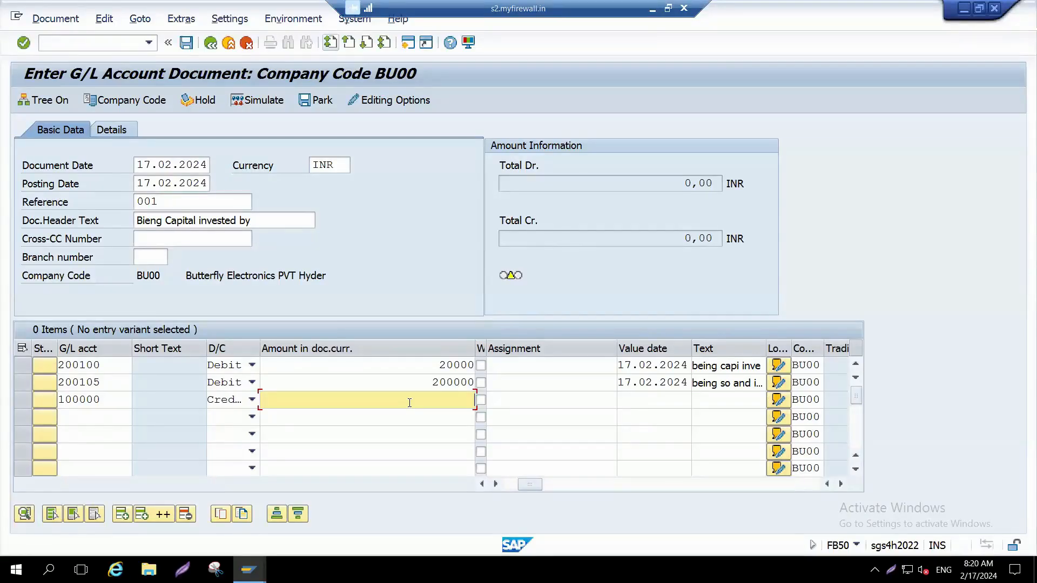
type("*")
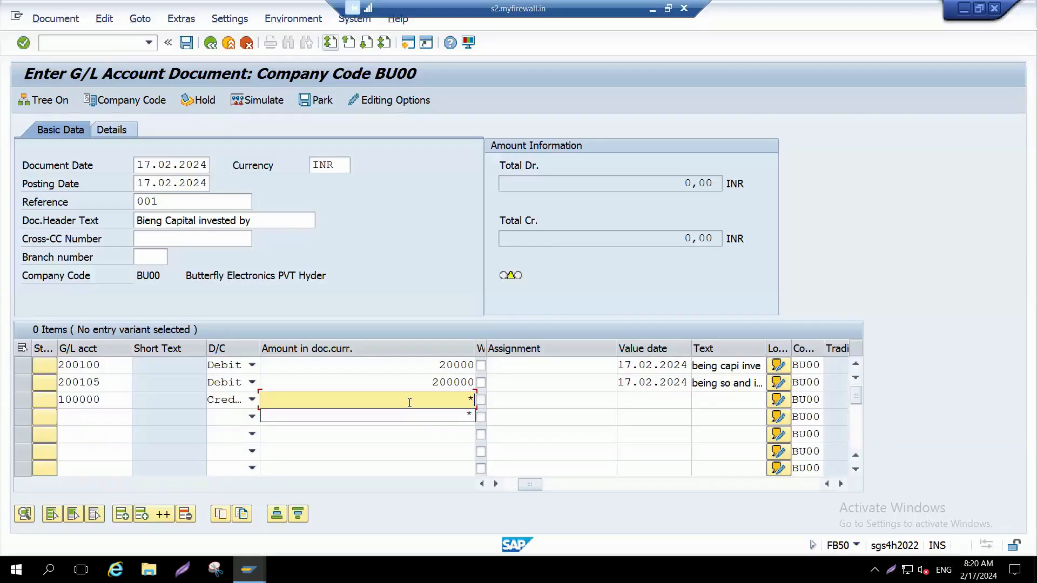
Step: Copy the preceding line's text into the share capital line with +, validate the items and compare the two texts
key("Tab")
key("Tab")
key("Tab")
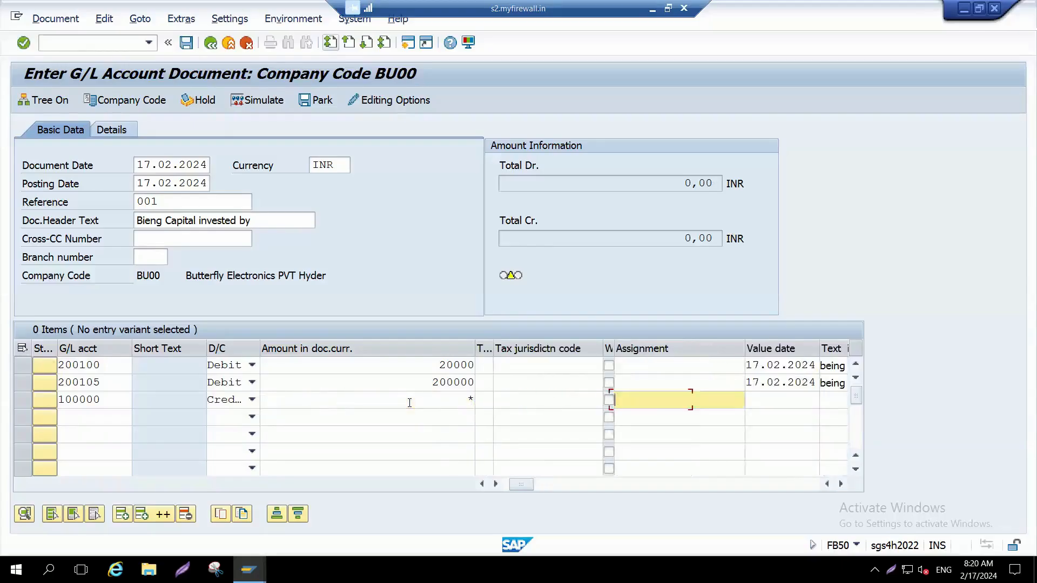
key("Tab")
type("+")
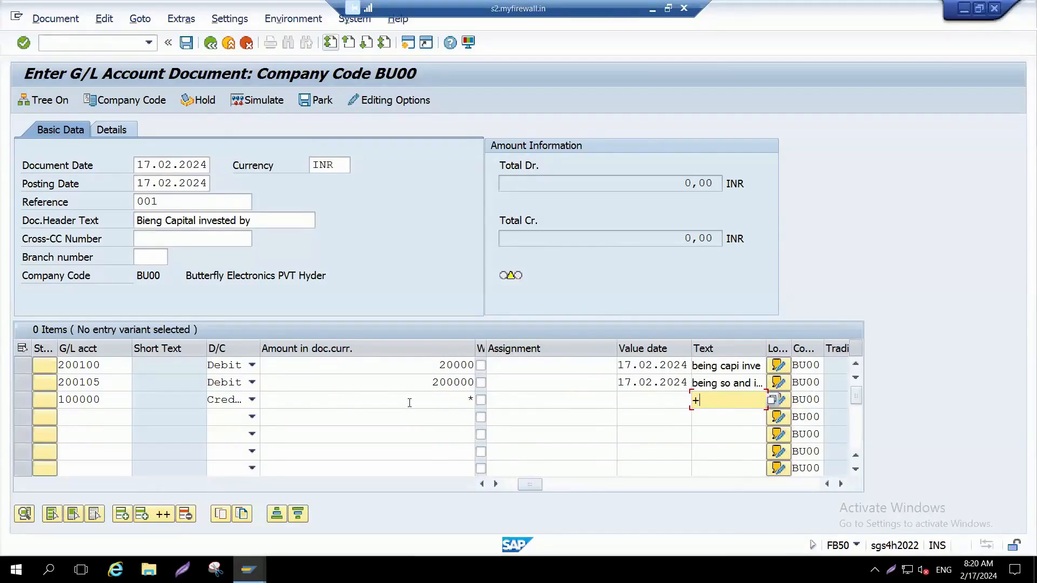
key("Return")
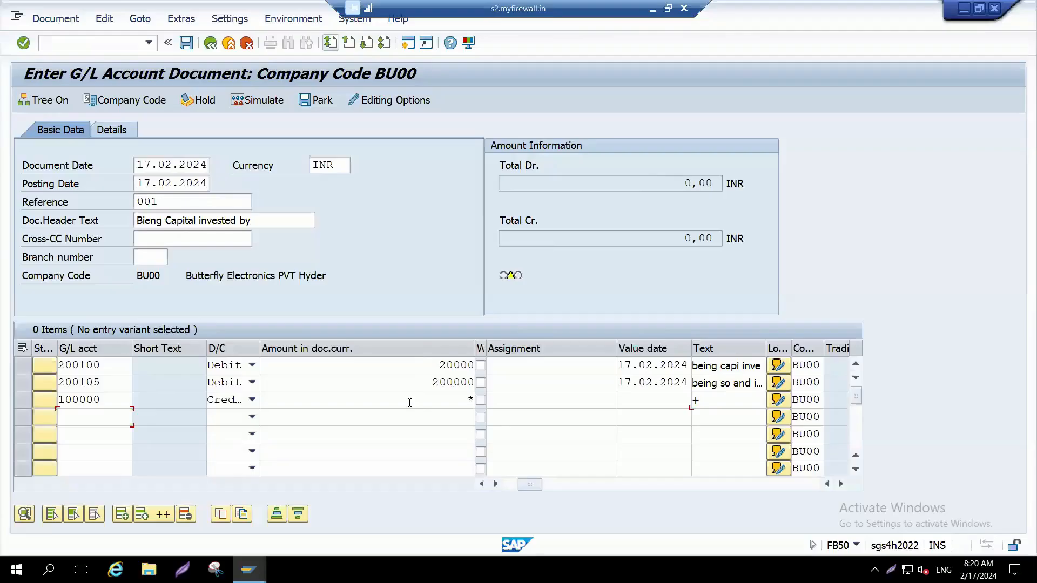
left_click(752, 404)
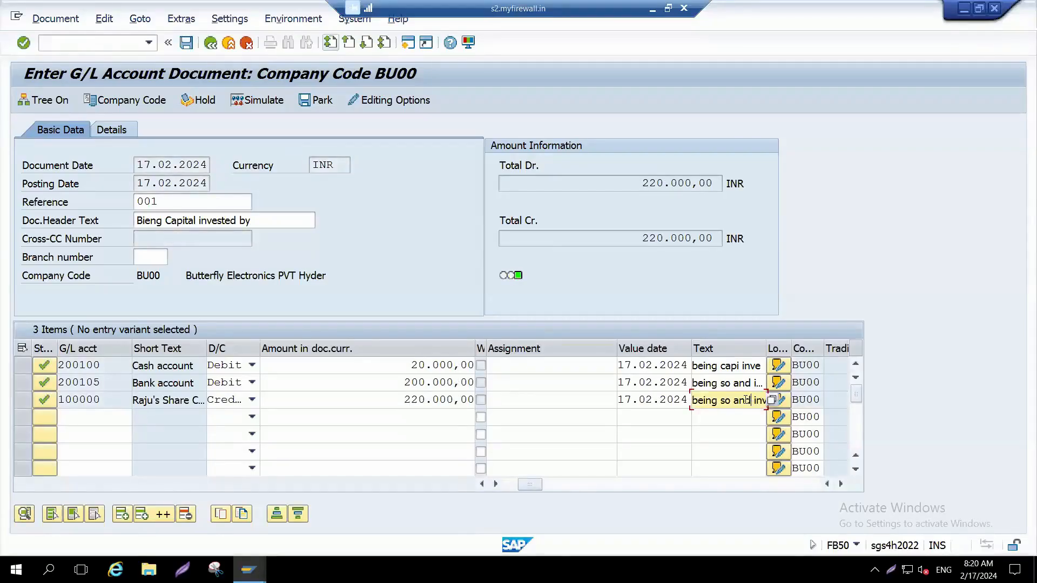
left_click(715, 384)
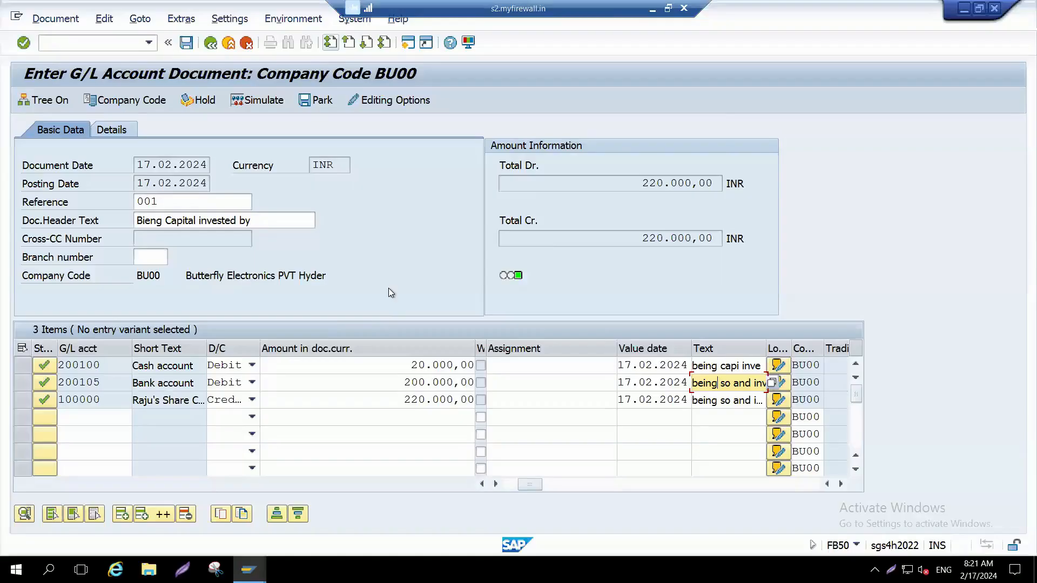
Step: Validate the line items and review the accounts, amounts and texts of the cash and share capital lines
key("Return")
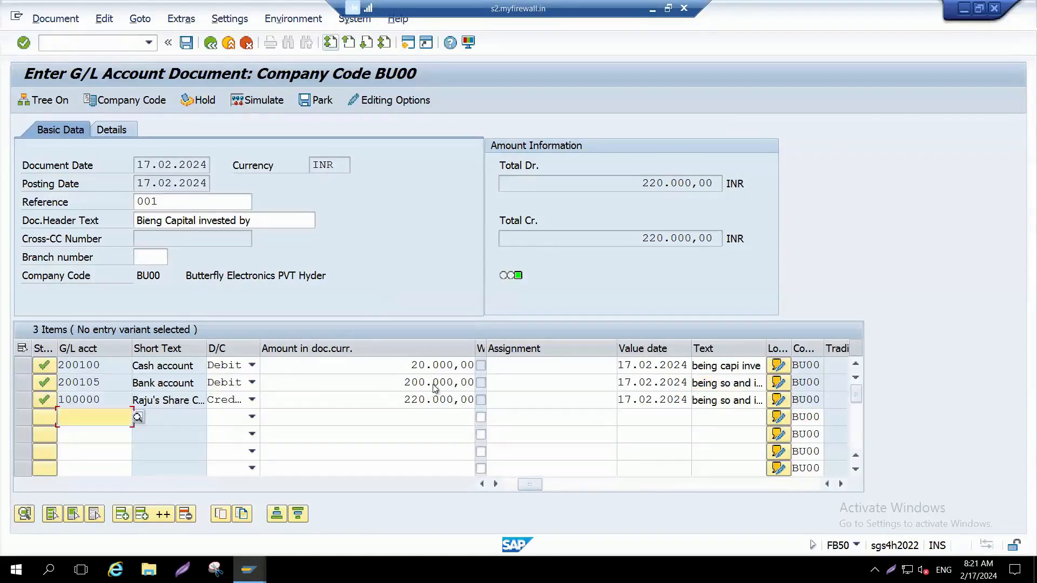
left_click(386, 399)
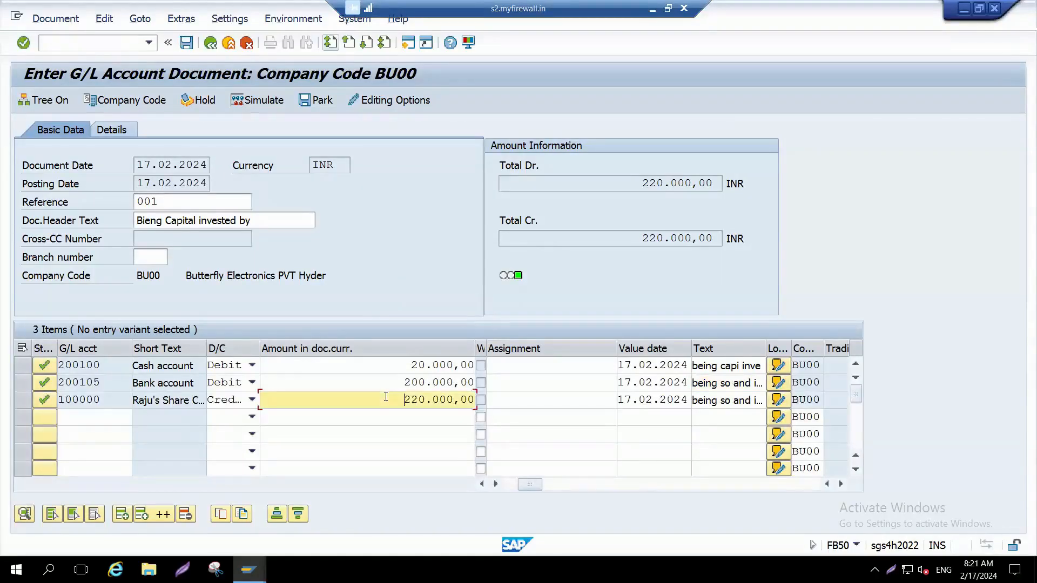
left_click(728, 401)
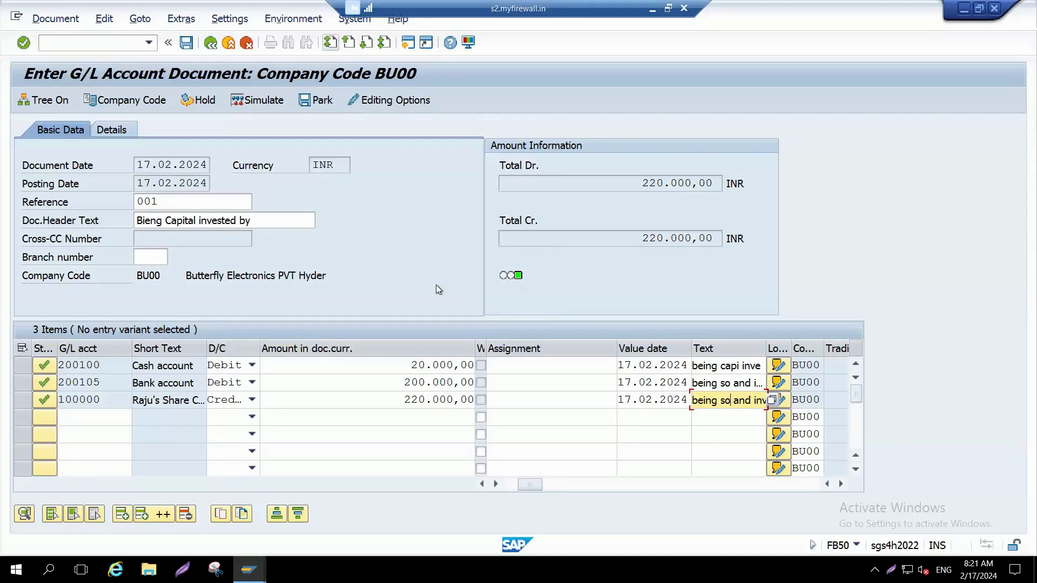
left_click(365, 365)
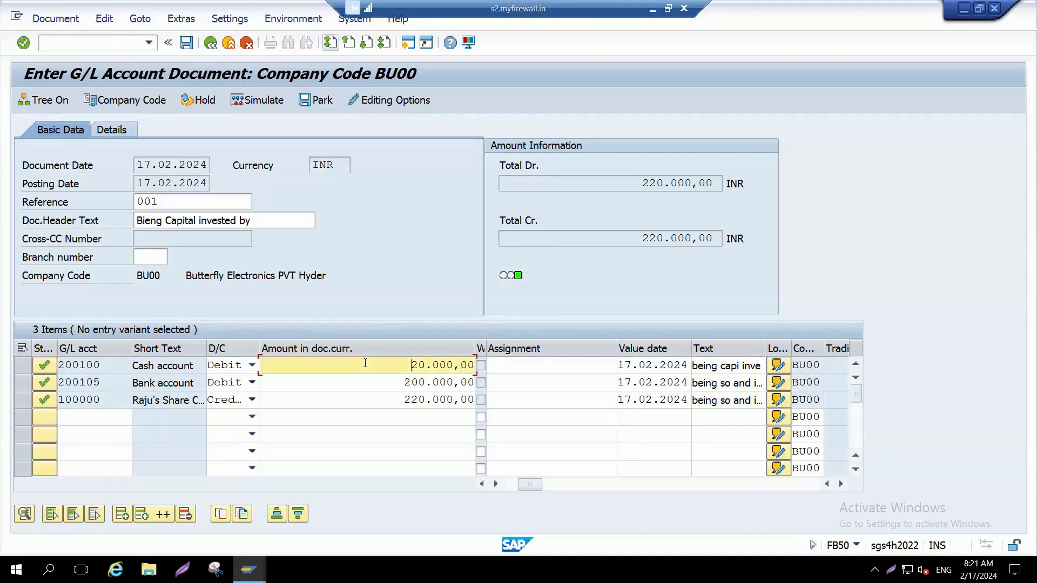
left_click(122, 365)
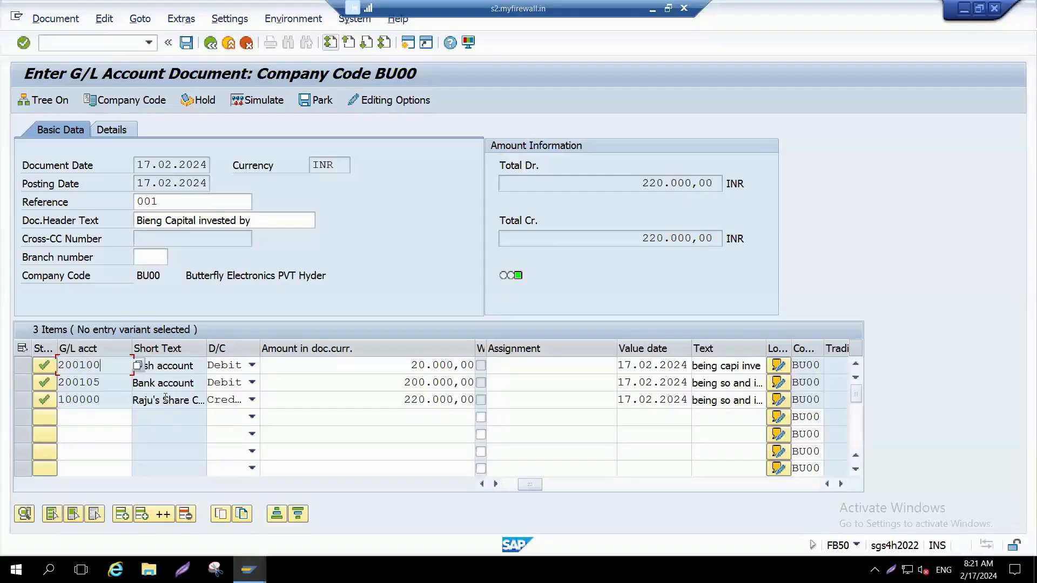
left_click(322, 368)
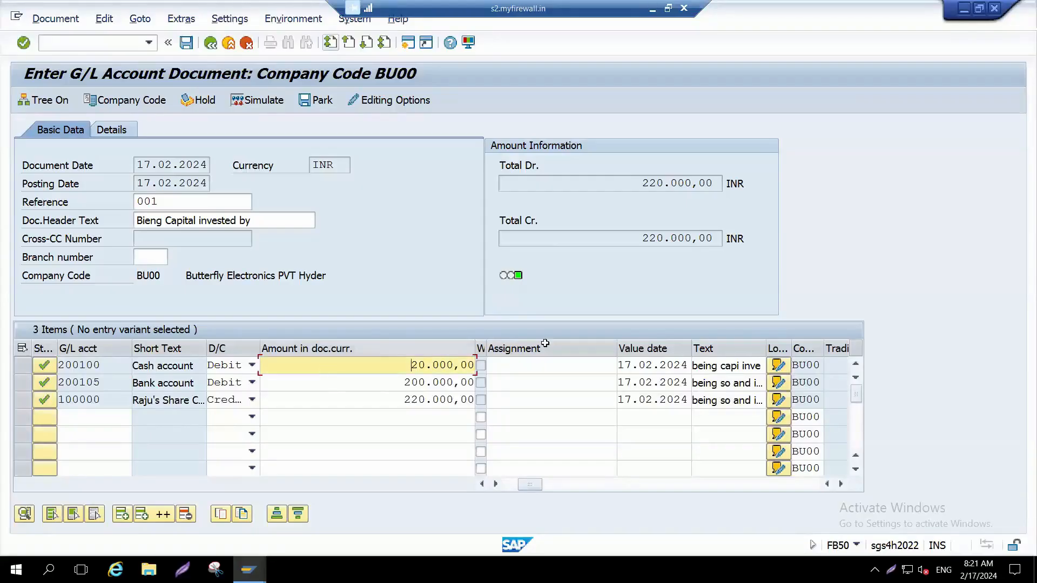
left_click(716, 366)
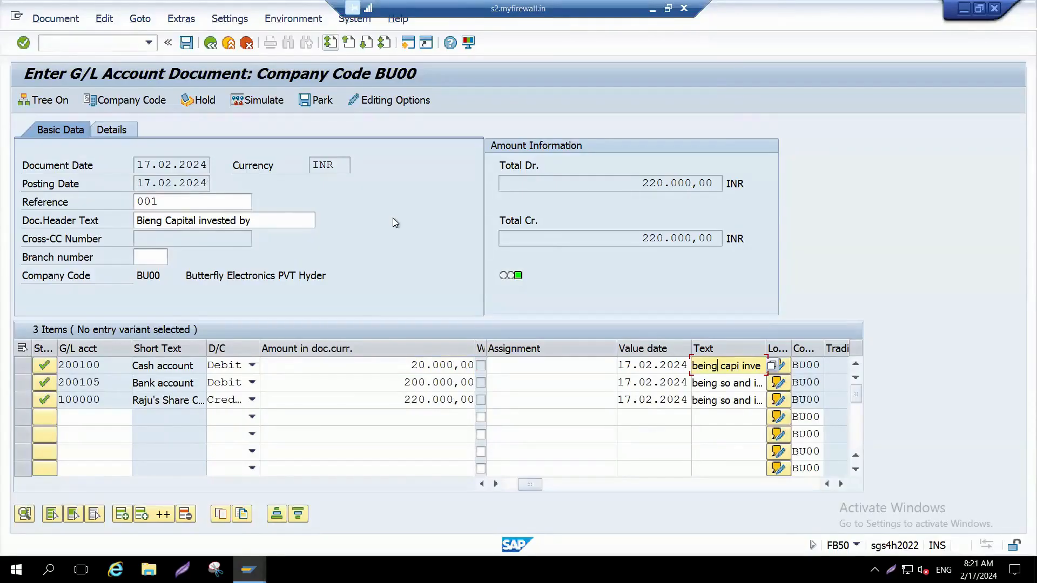
Step: Simulate the posting, review the company code, dates, period, reference, currency and header text, and return to document entry
left_click(260, 103)
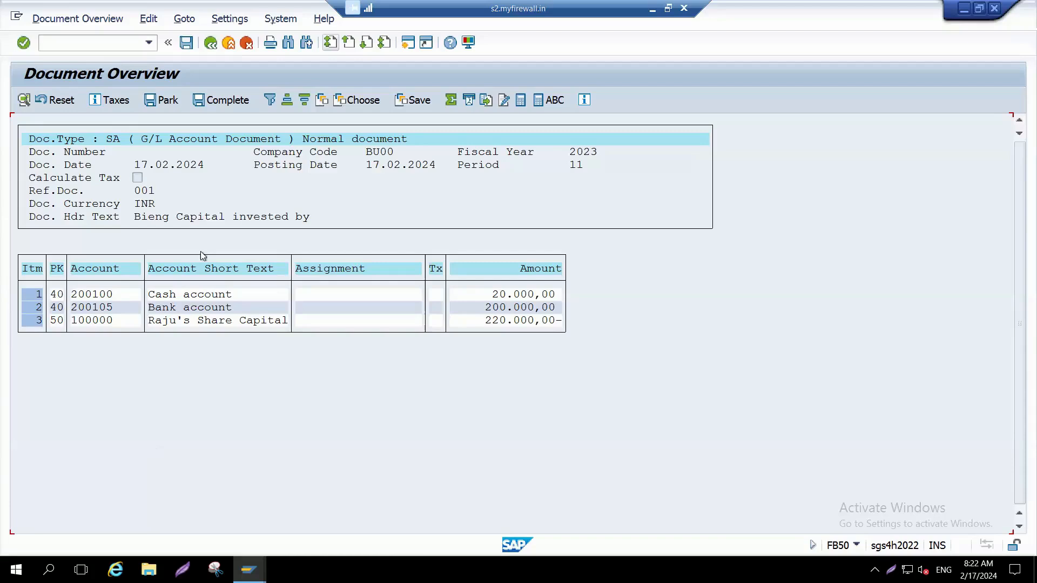
left_click(371, 153)
left_click(398, 166)
left_click(574, 166)
left_click(137, 200)
left_click(138, 206)
left_click(146, 219)
left_click(210, 42)
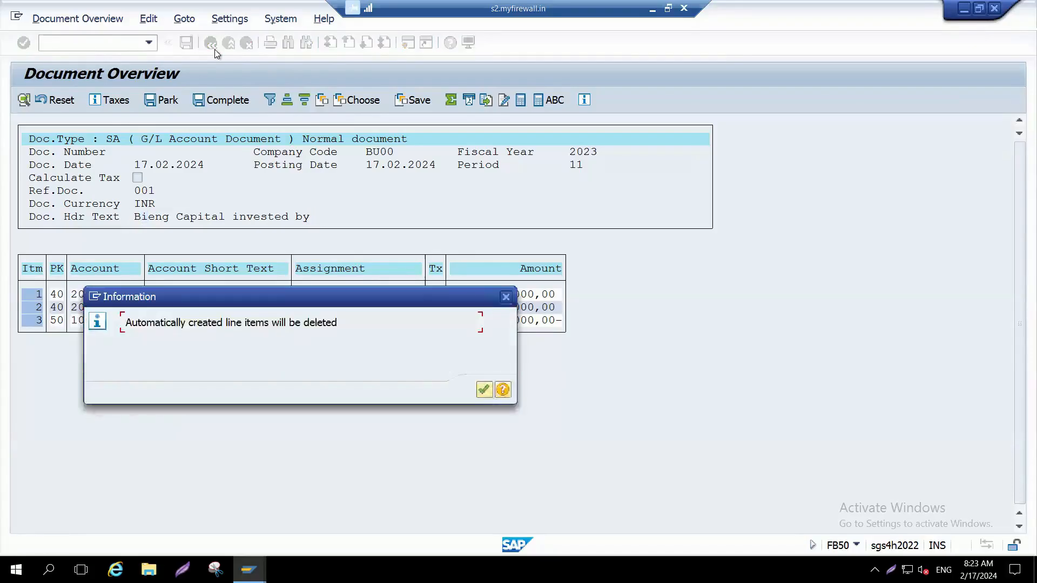
left_click(484, 389)
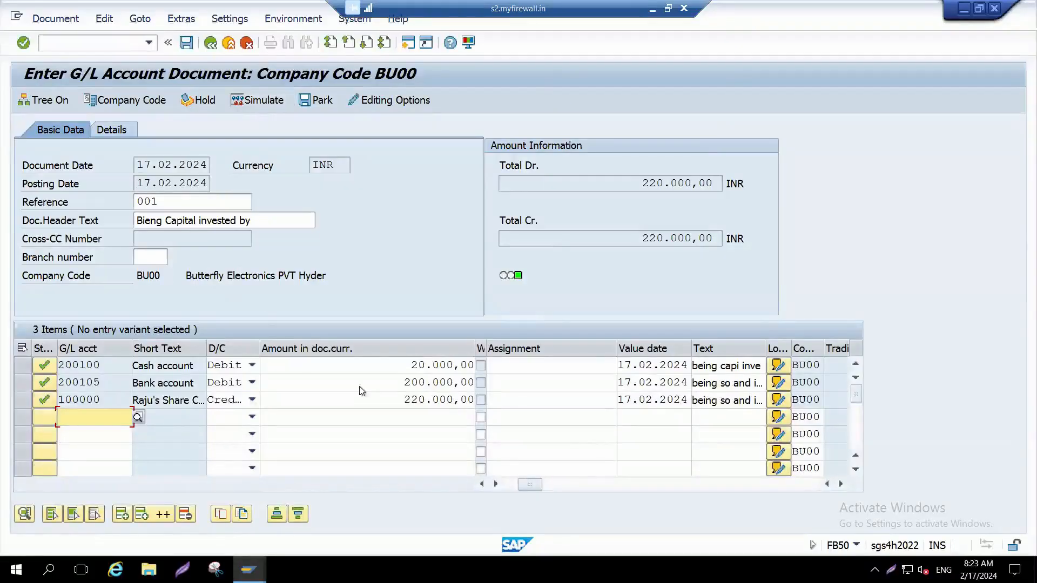
Step: Examine the cash line's amount, assignment, text and cost center fields before posting
left_click(378, 365)
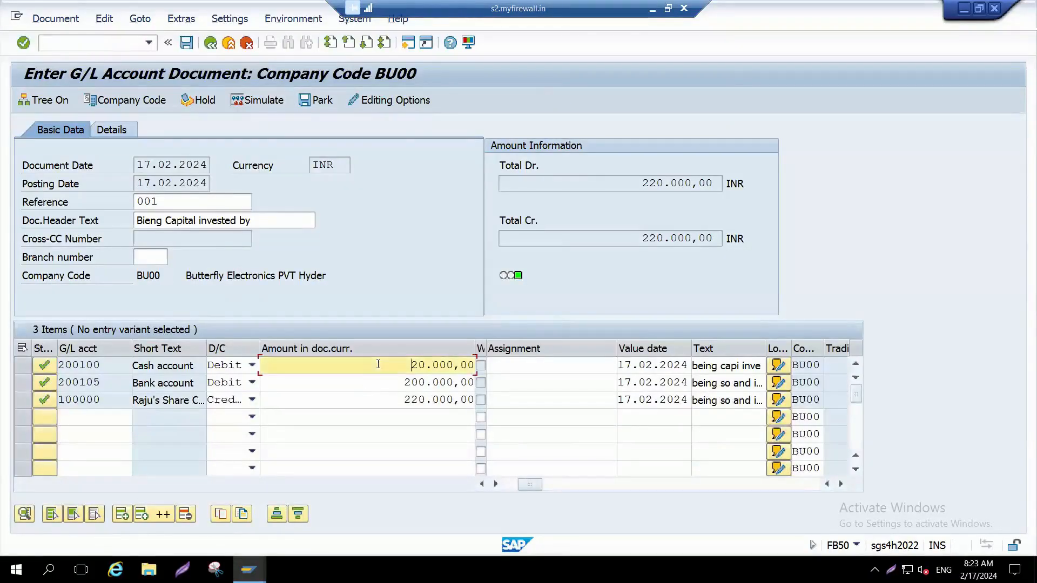
left_click(539, 366)
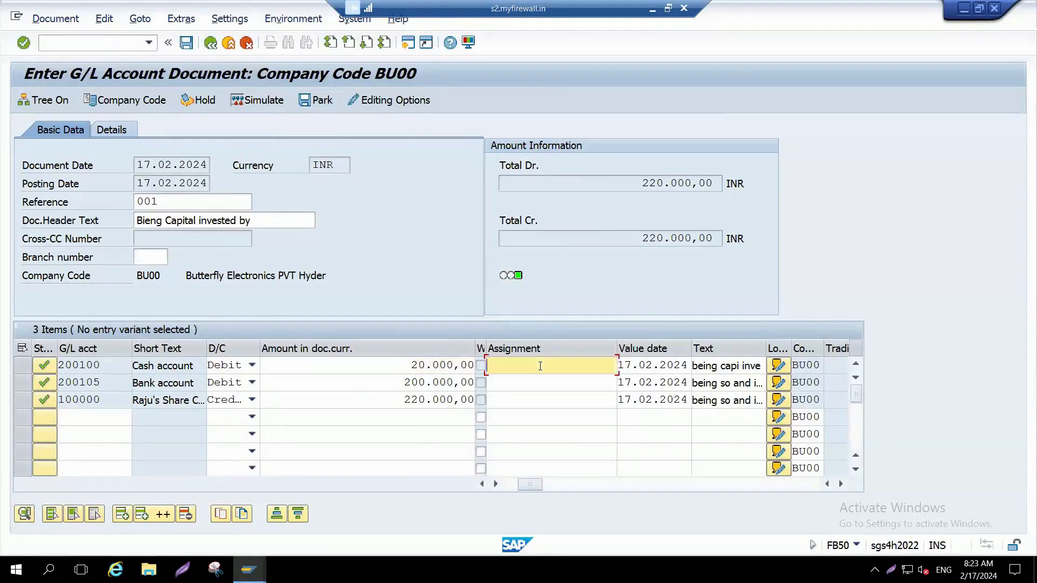
left_click(711, 366)
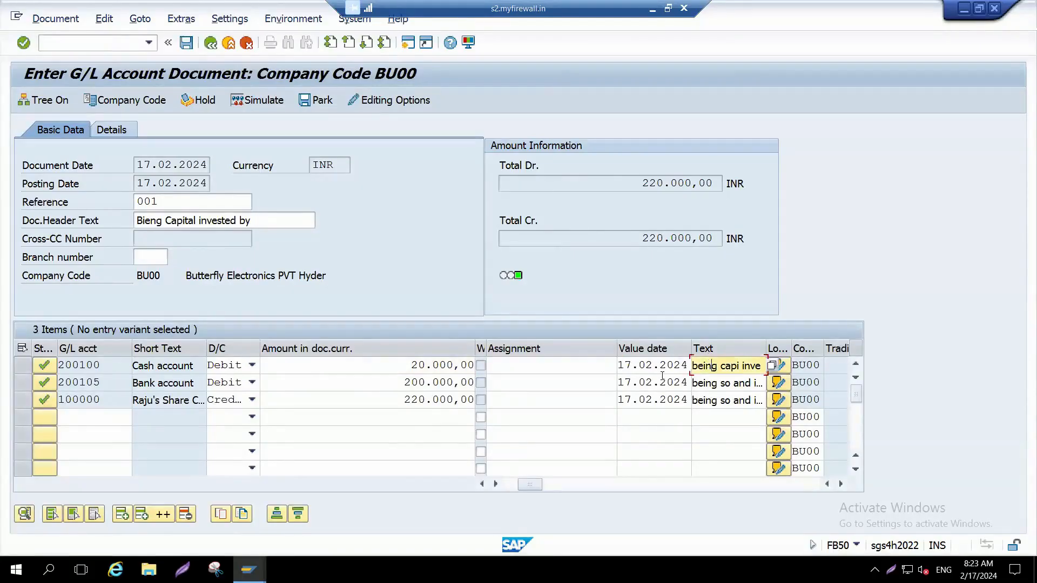
left_click(842, 487)
left_click(842, 487)
left_click(843, 488)
left_click(843, 488)
left_click(844, 489)
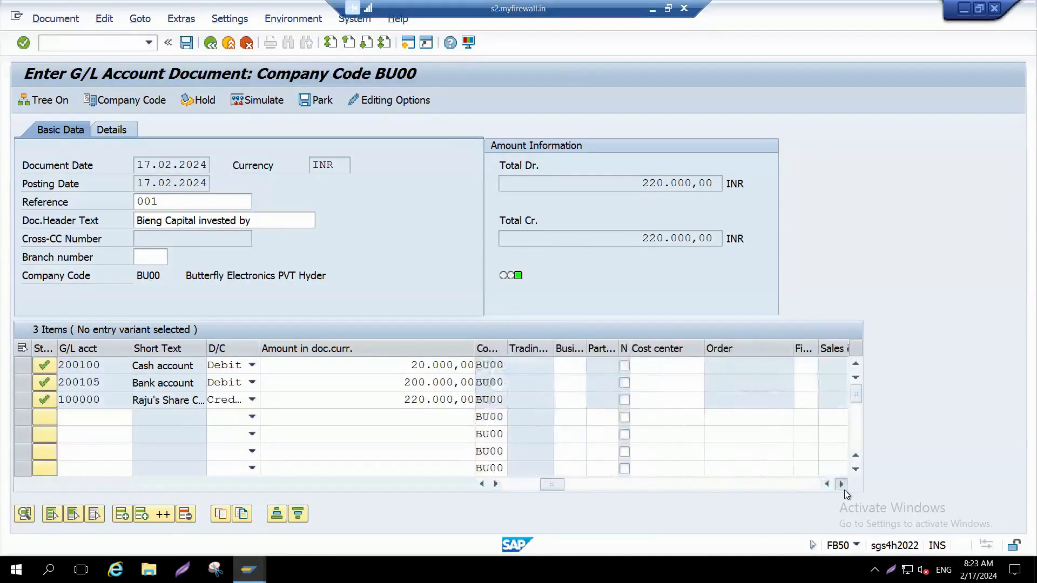
left_click(844, 488)
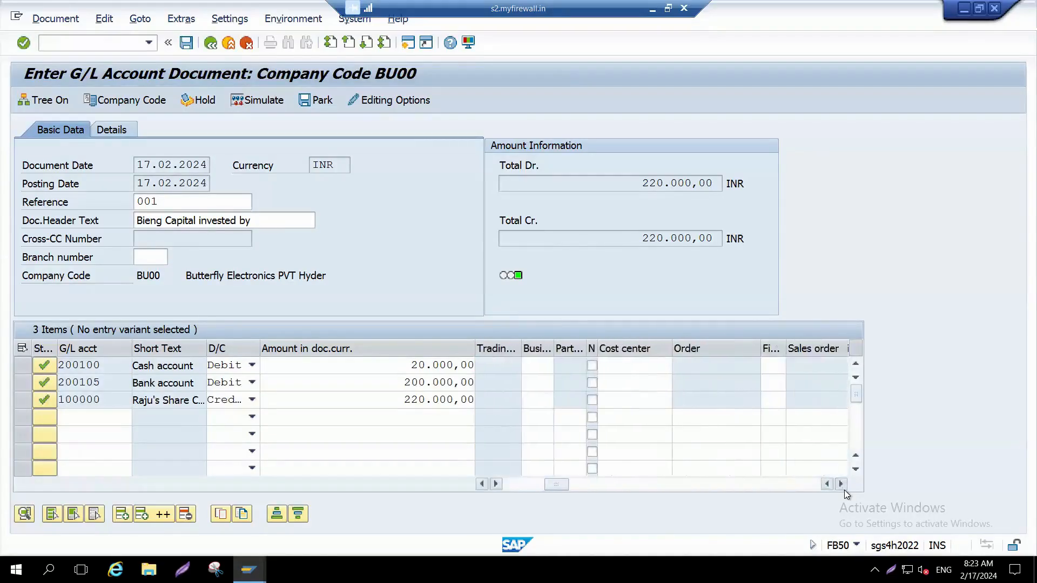
left_click(633, 373)
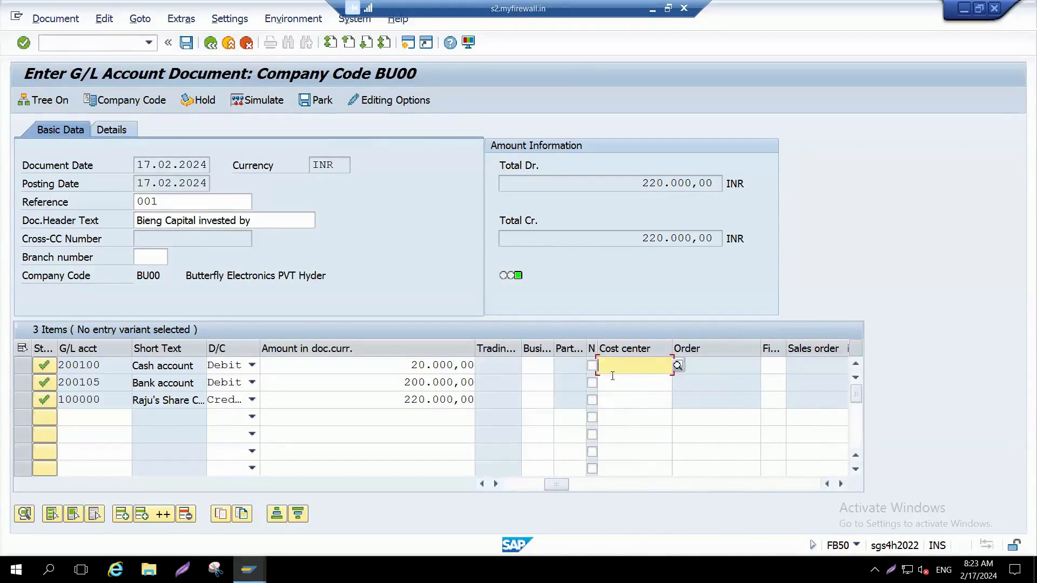
left_click(400, 363)
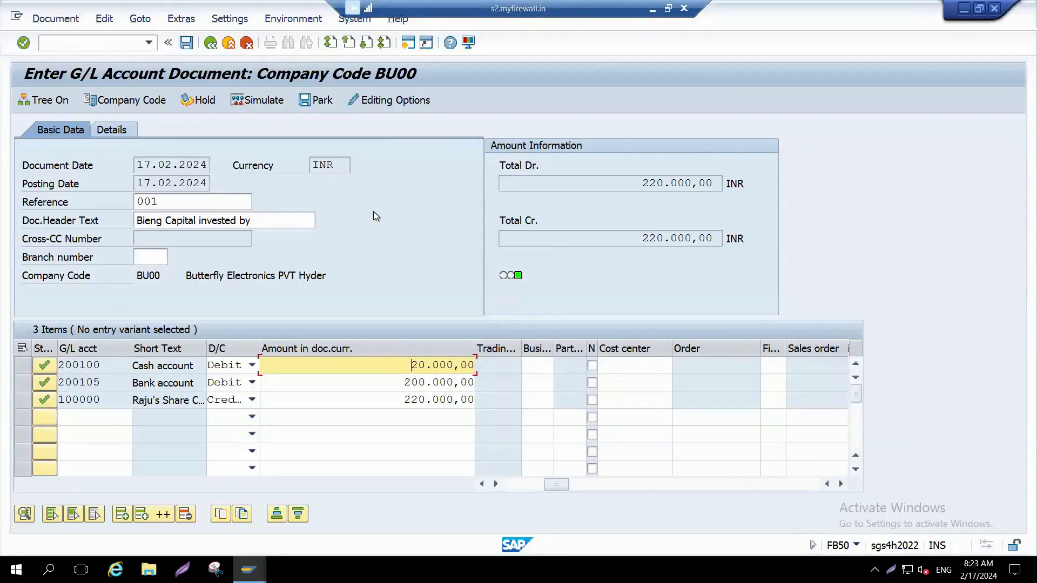
Step: Try to post the G/L document and open the long text of the resulting error message
left_click(184, 46)
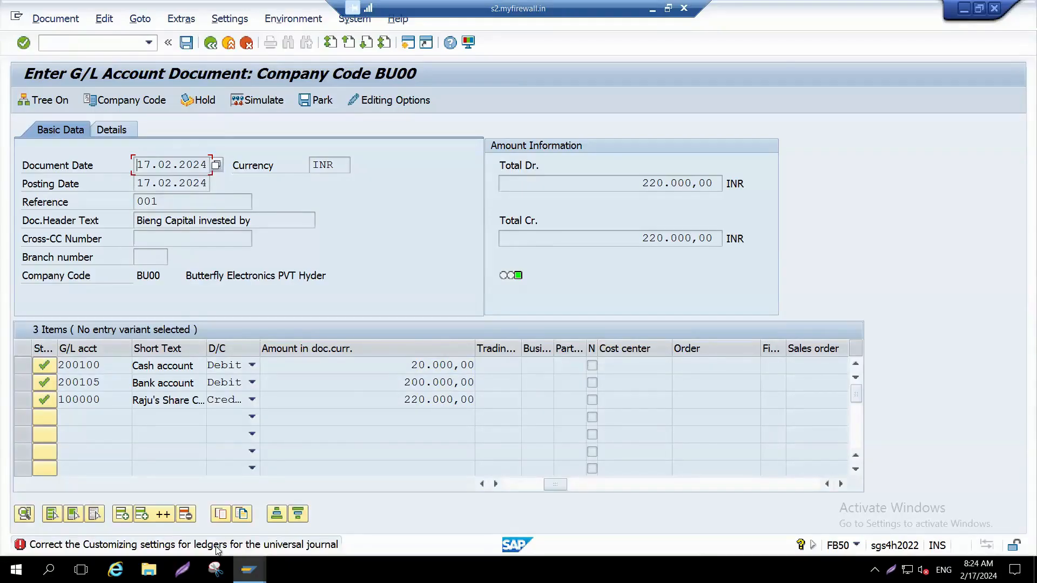
double_click(255, 544)
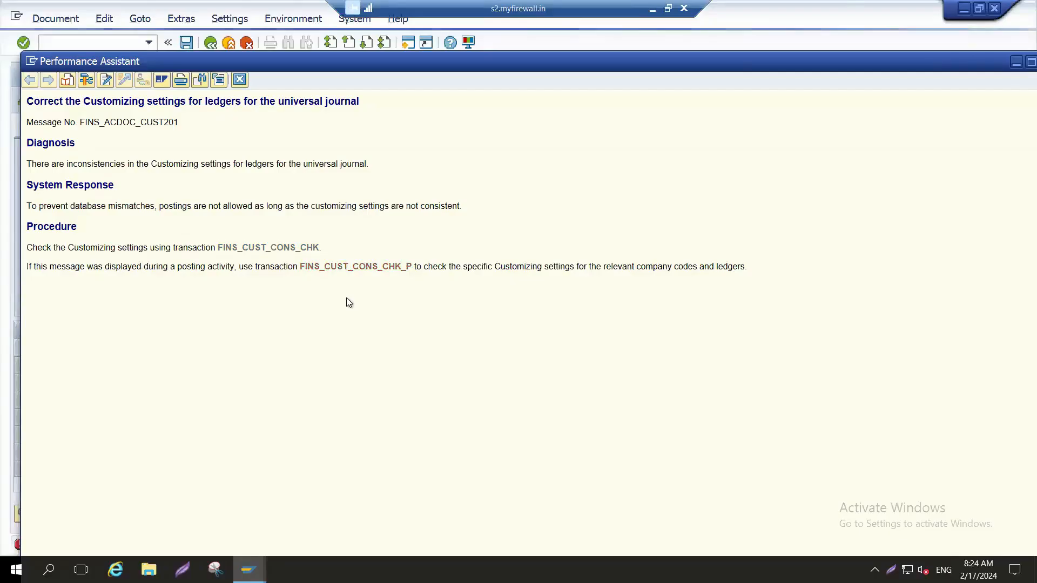
Step: Launch the ledger Customizing check FINS_CUST_CONS_CHK_P from the error help and switch to its Messages window
left_click(344, 267)
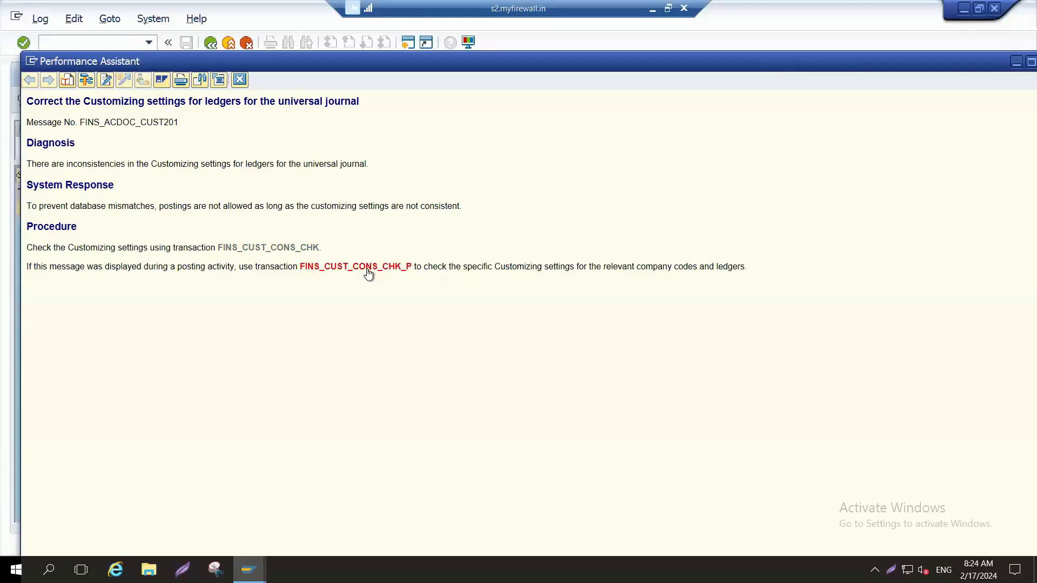
left_click(241, 80)
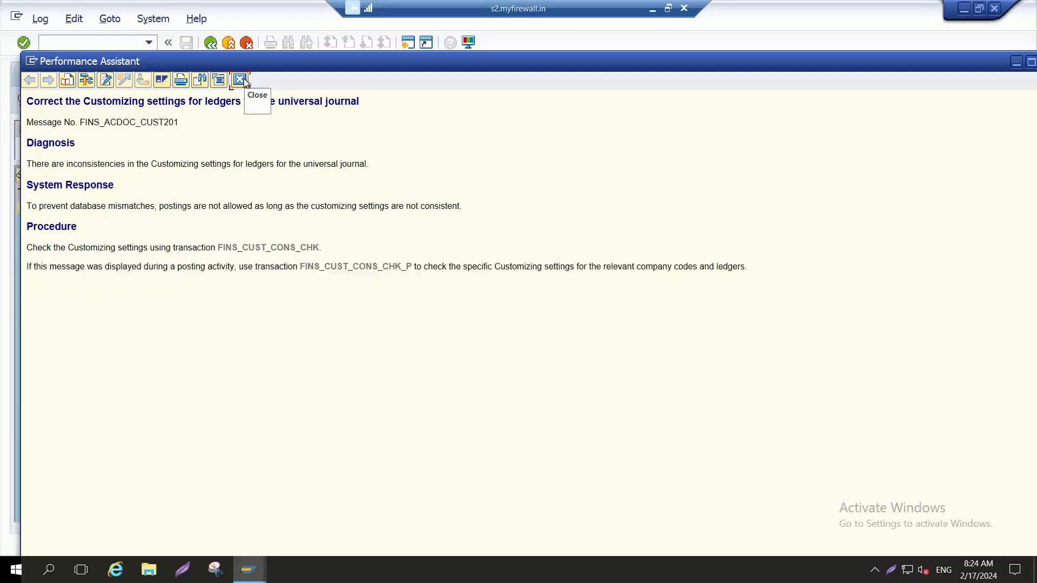
double_click(293, 63)
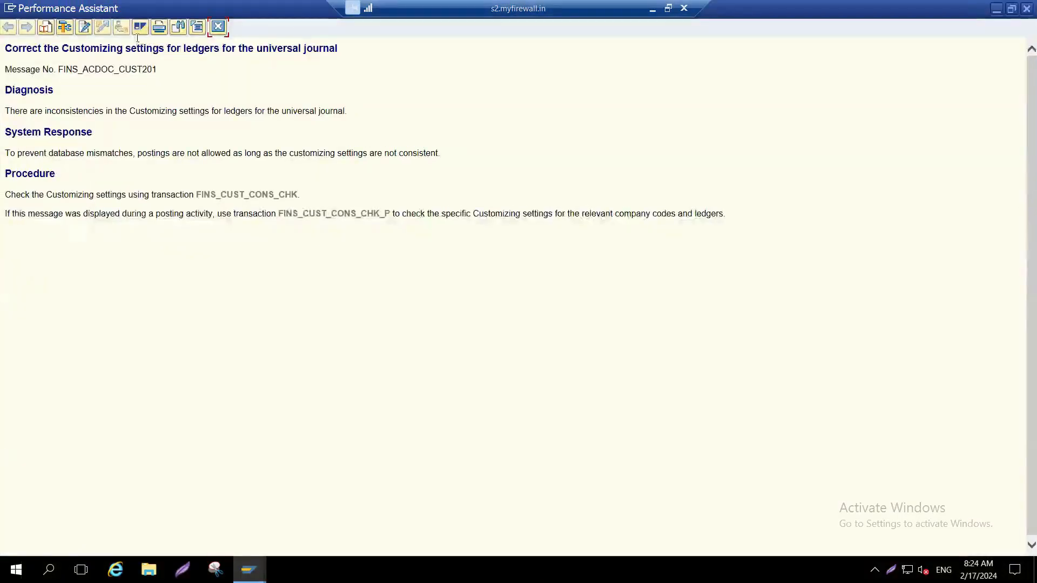
double_click(135, 9)
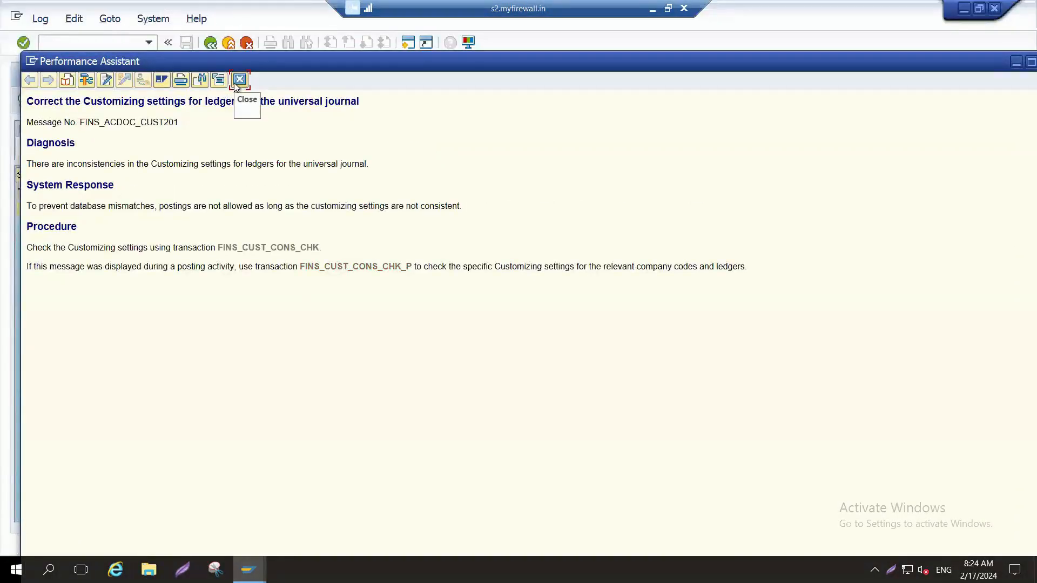
key("alt+Tab")
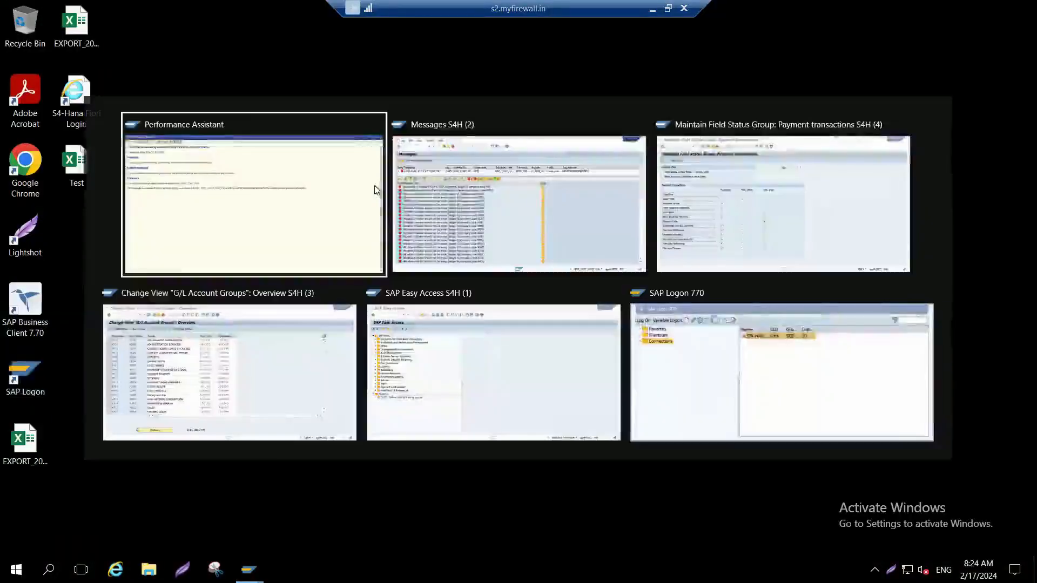
key("alt+Tab")
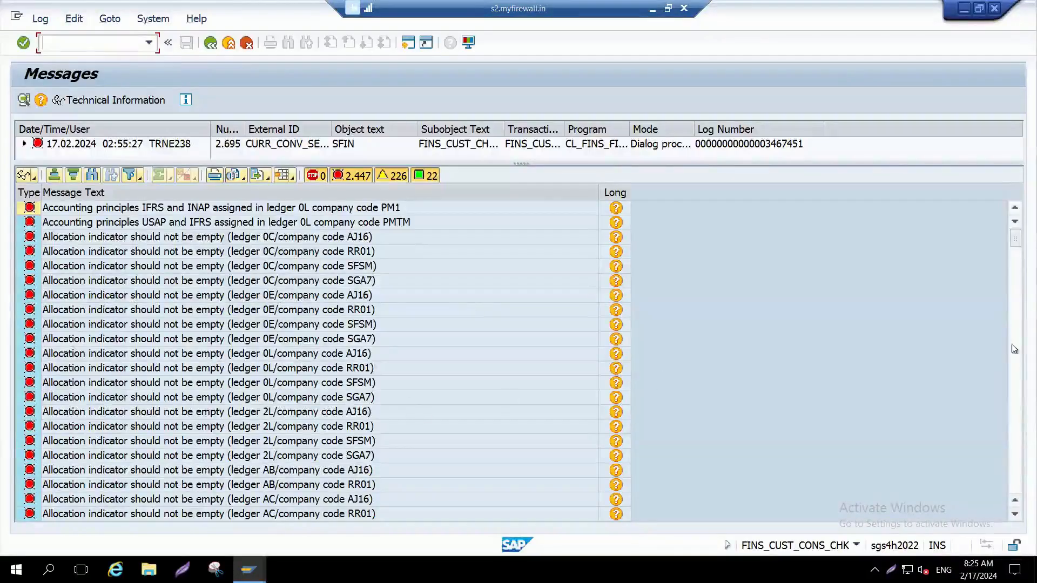
Step: Examine the Customizing check log for error messages by ledger and company code
left_click(1016, 358)
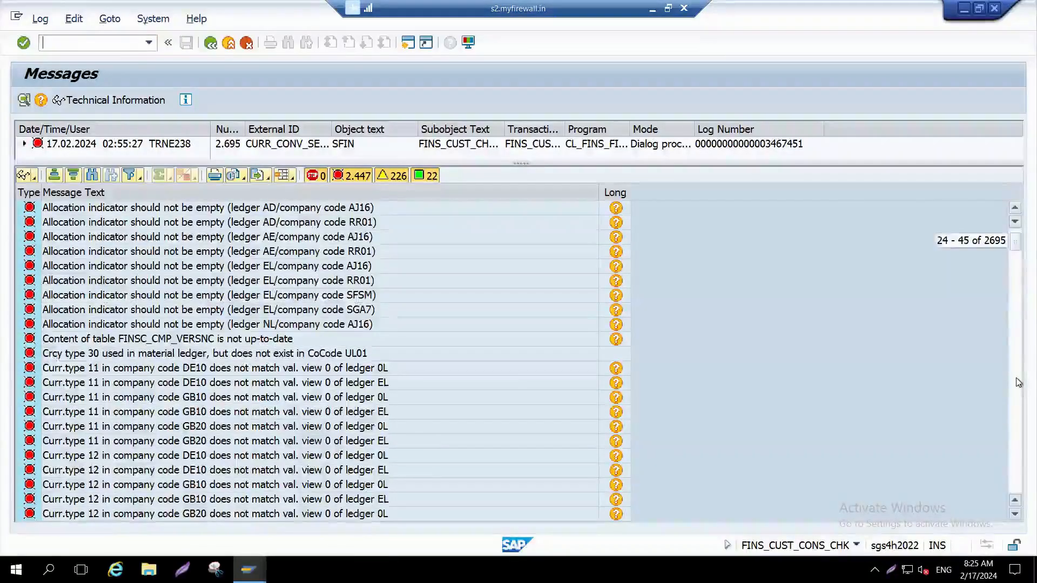
left_click(1018, 378)
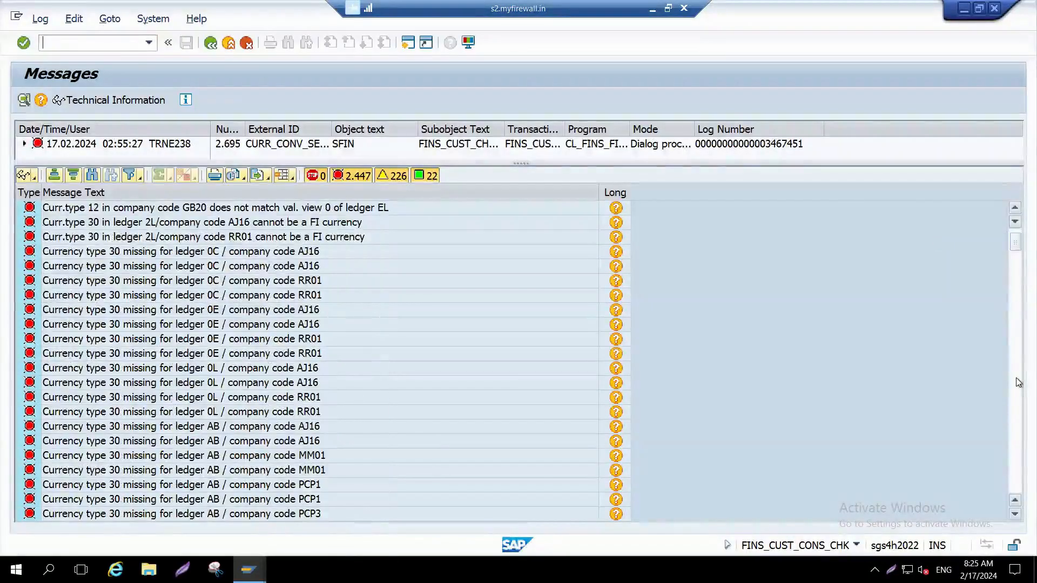
left_click(1019, 383)
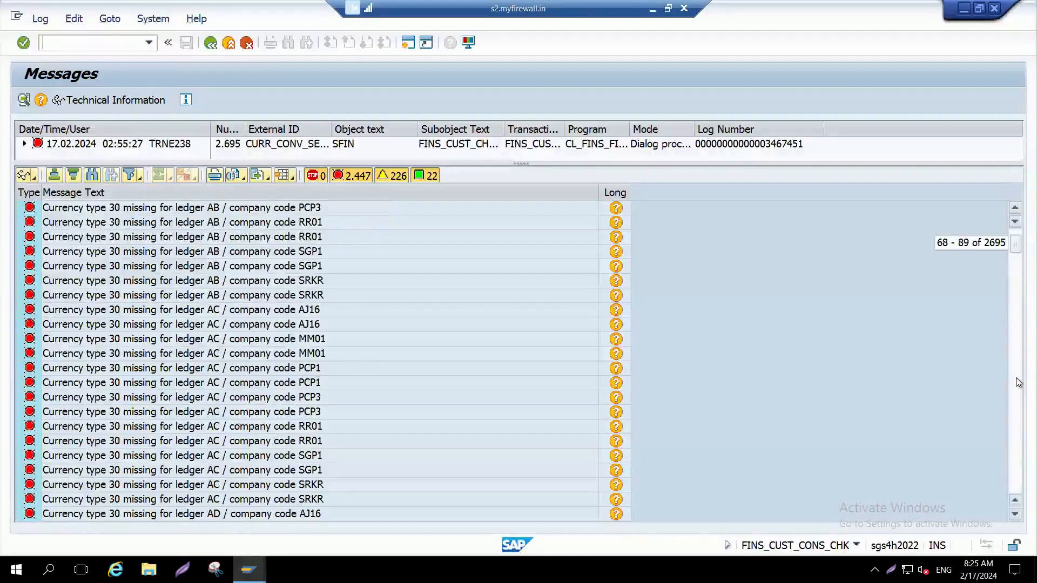
left_click(1018, 389)
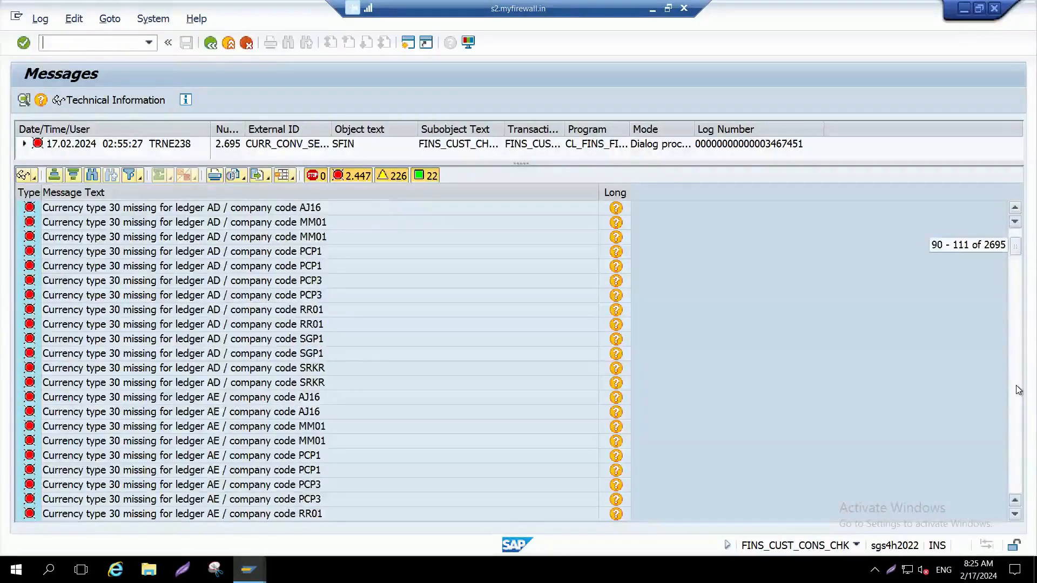
left_click(1018, 390)
left_click(1019, 390)
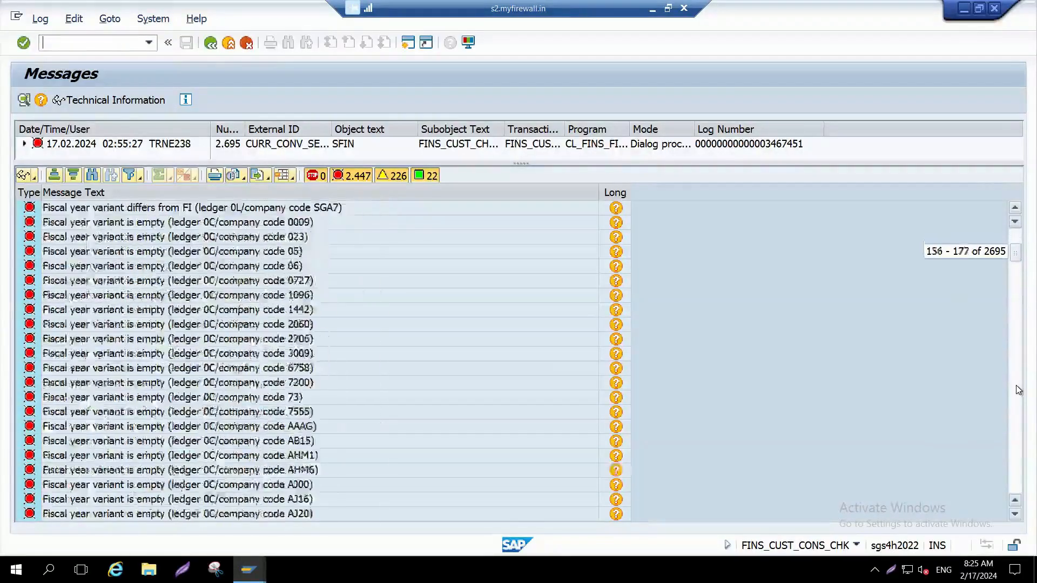
left_click(1019, 390)
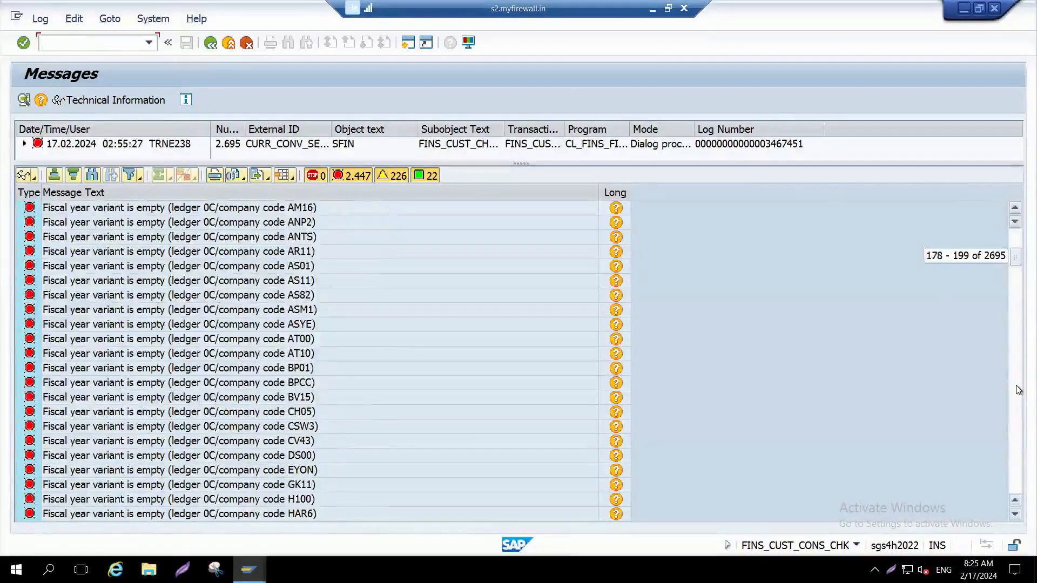
left_click(1019, 390)
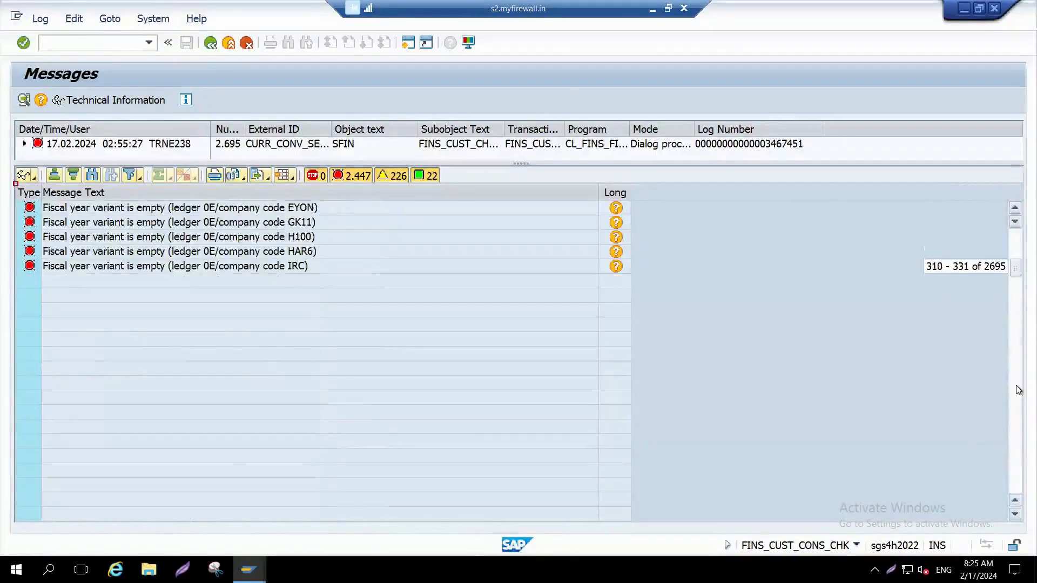
left_click(1016, 353)
left_click(1016, 350)
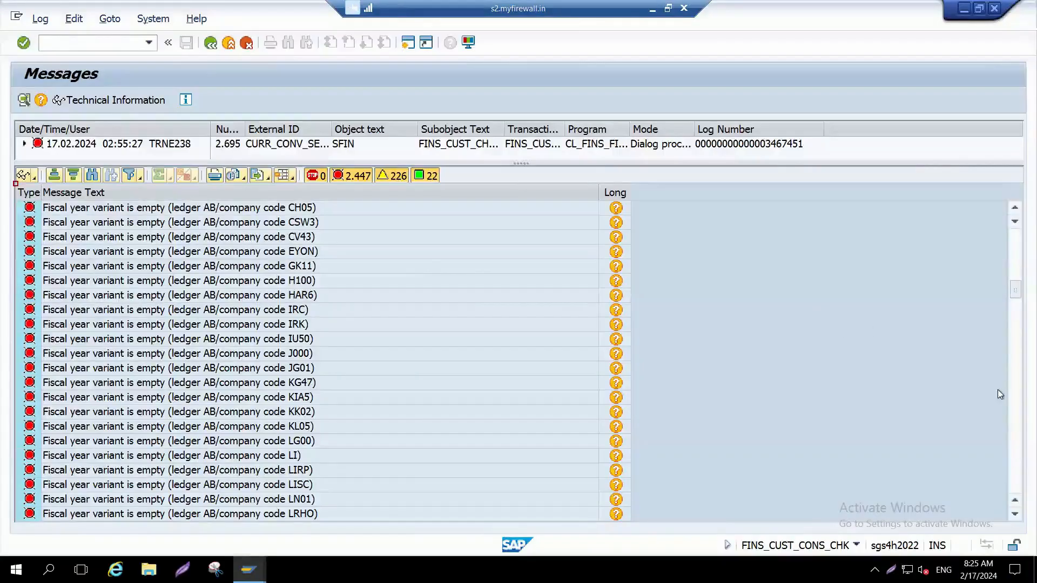
left_click(1011, 404)
left_click(1011, 404)
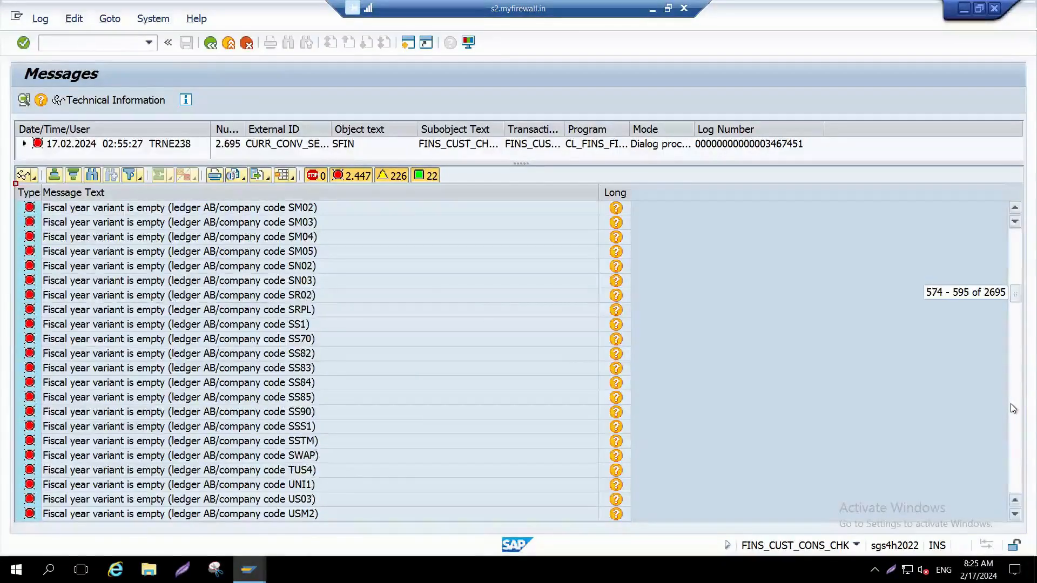
left_click(1016, 426)
left_click(1016, 426)
left_click(1016, 426)
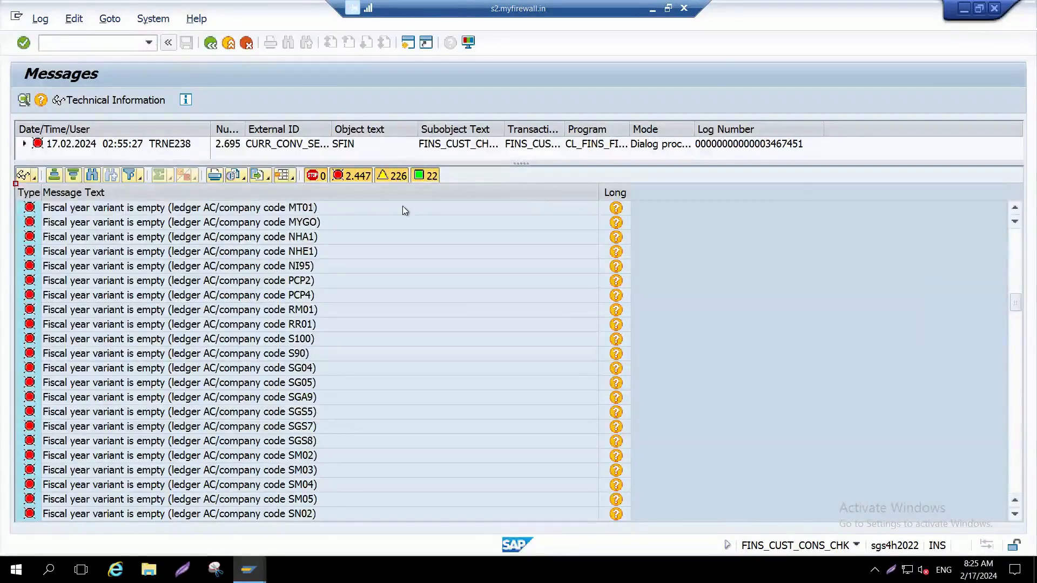
Step: Examine the rest of the Customizing check log for fiscal year variant, currency type and posting period variant errors
left_click(1013, 403)
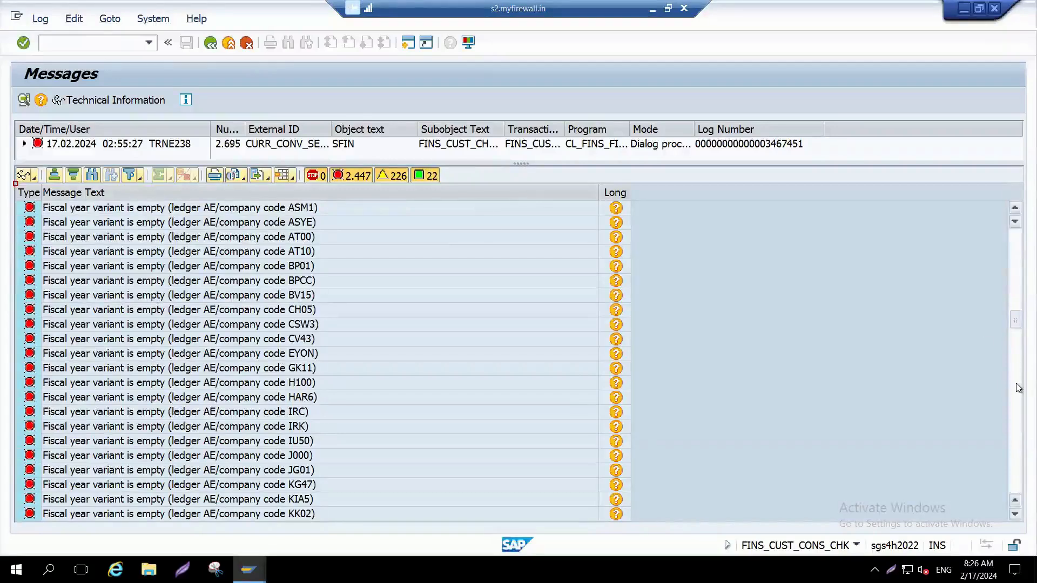
scroll(1017, 384, "down", 20)
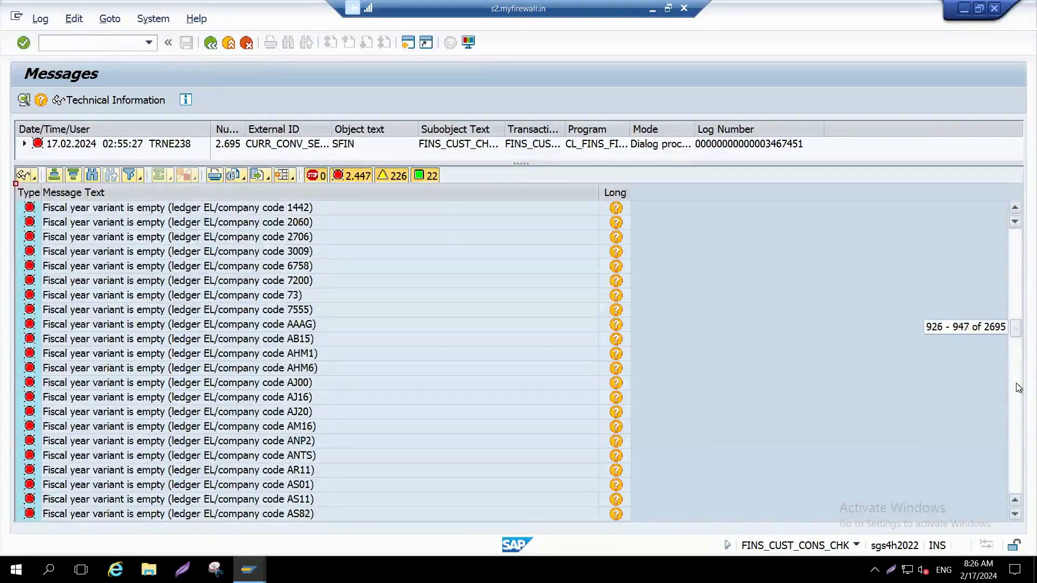
scroll(1018, 394, "down", 10)
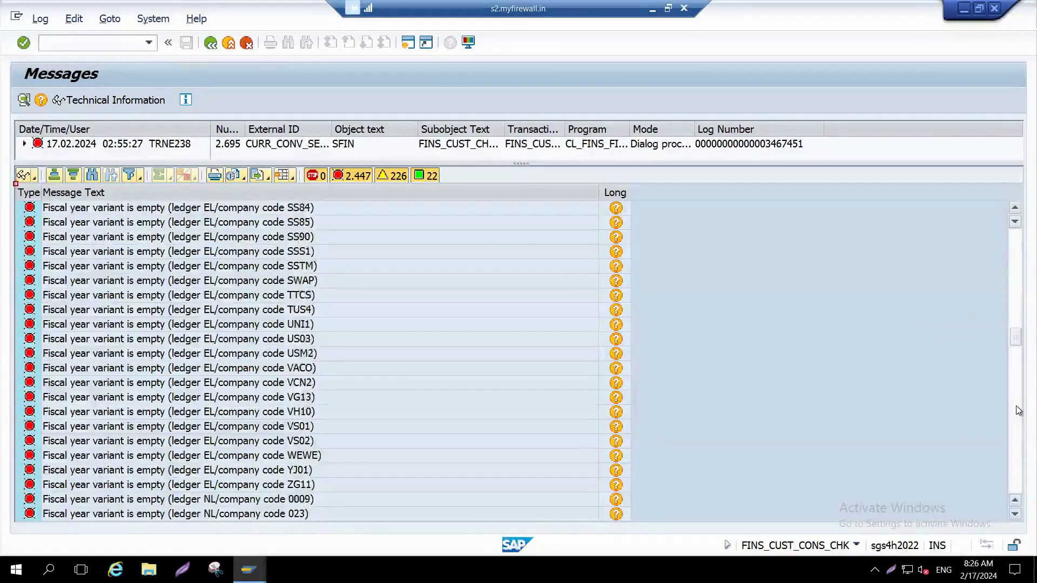
scroll(1018, 411, "down", 10)
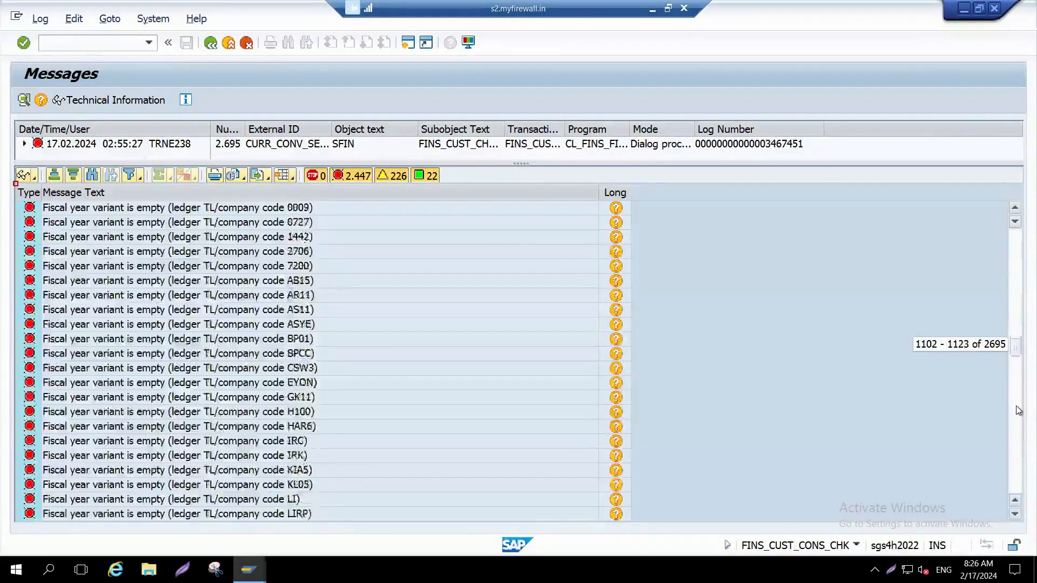
scroll(1019, 411, "down", 10)
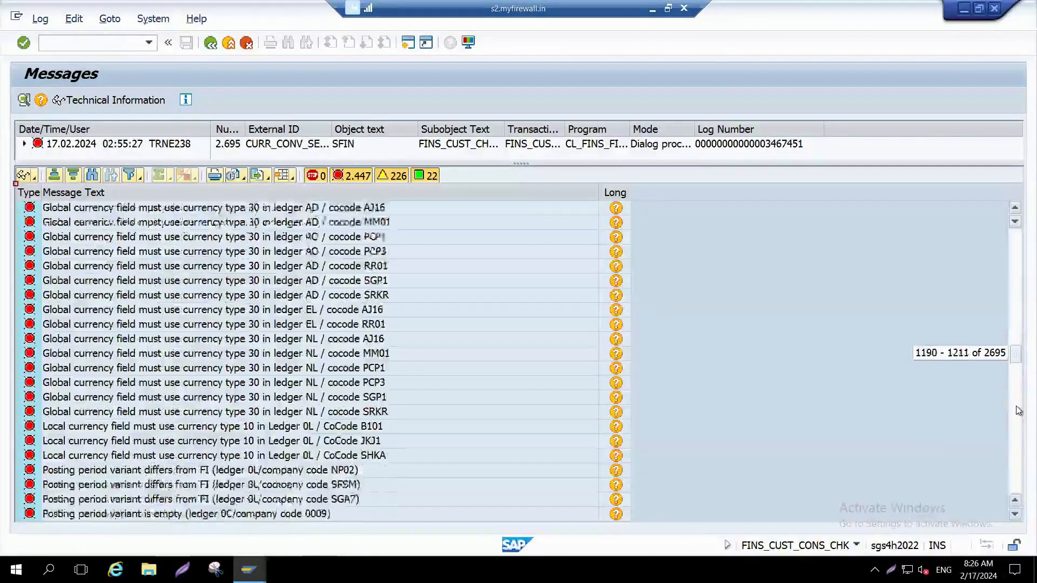
scroll(1019, 410, "down", 3)
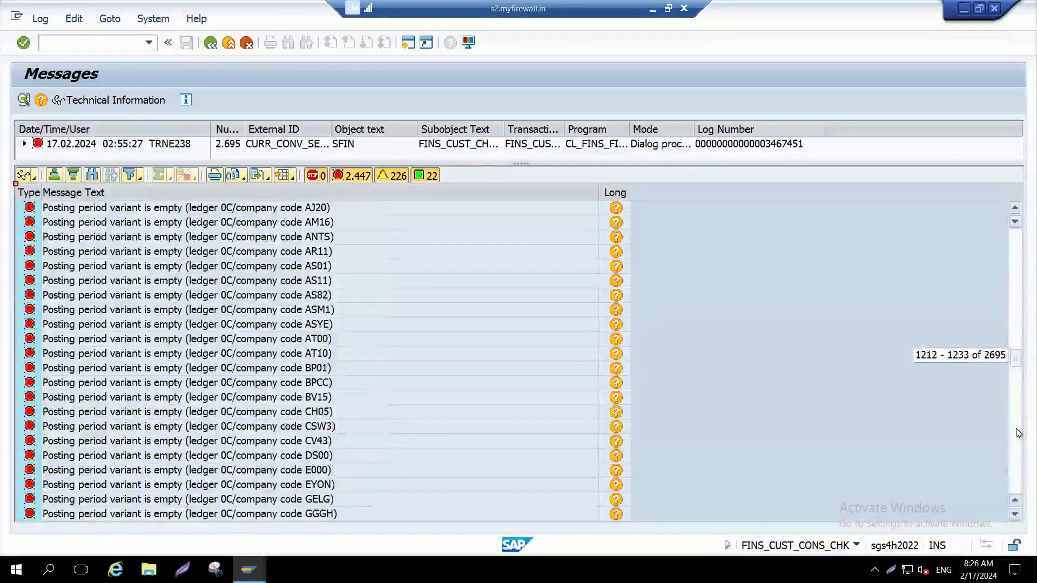
scroll(1019, 433, "down", 12)
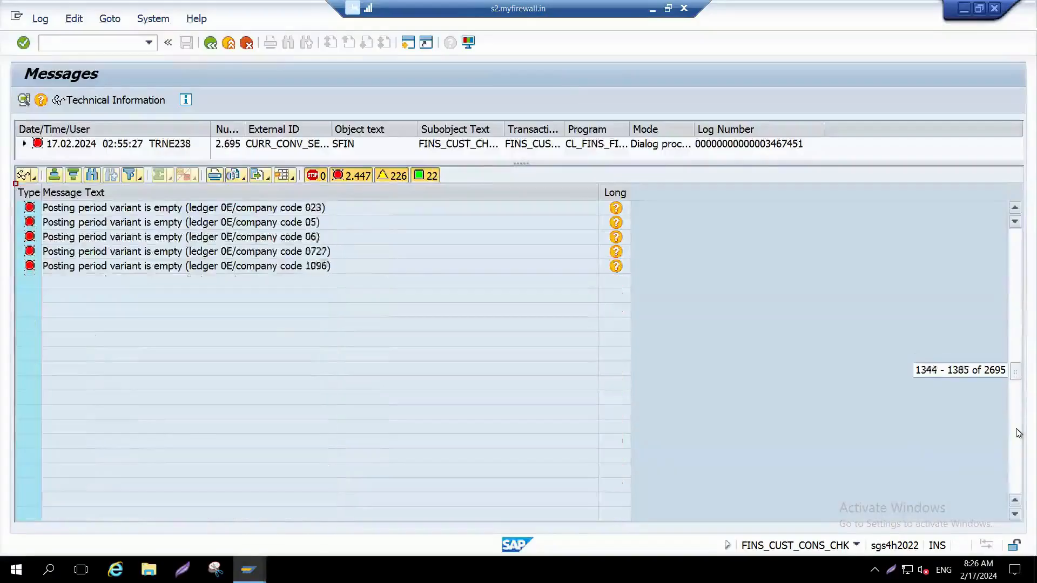
scroll(1019, 434, "down", 5)
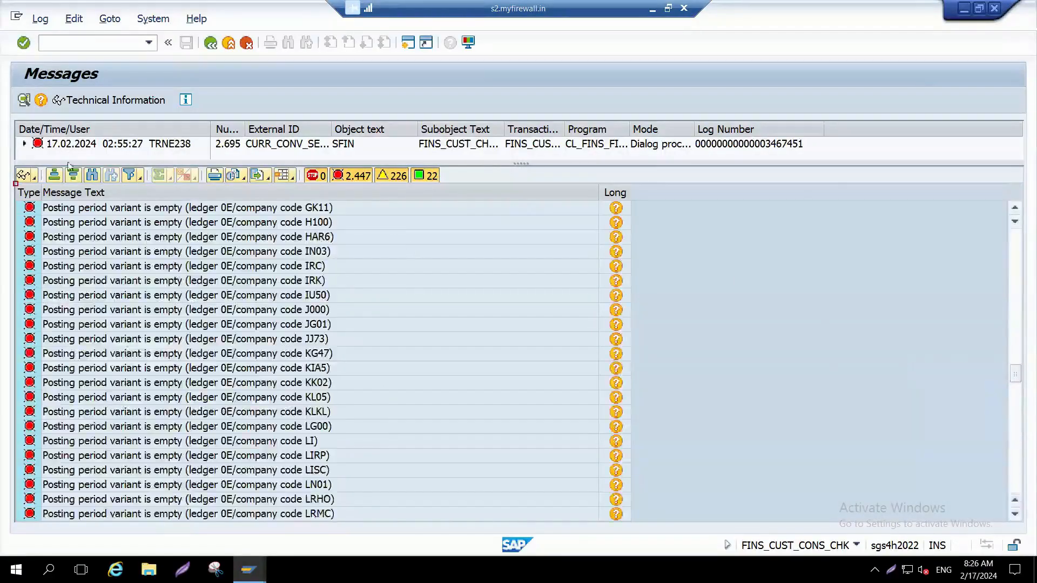
Step: Search the Customizing check log for messages containing bu00
left_click(92, 174)
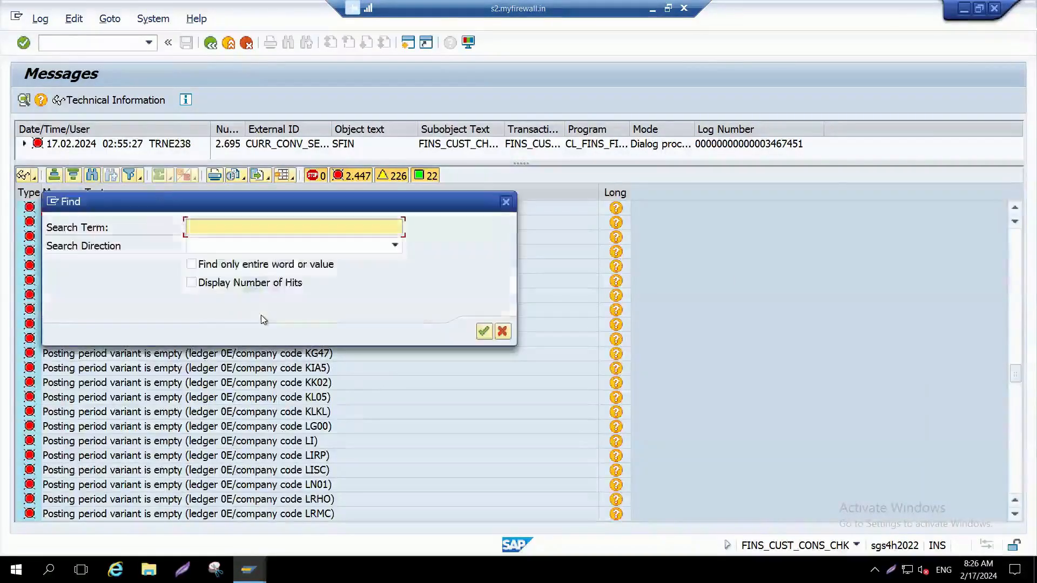
type("bu00")
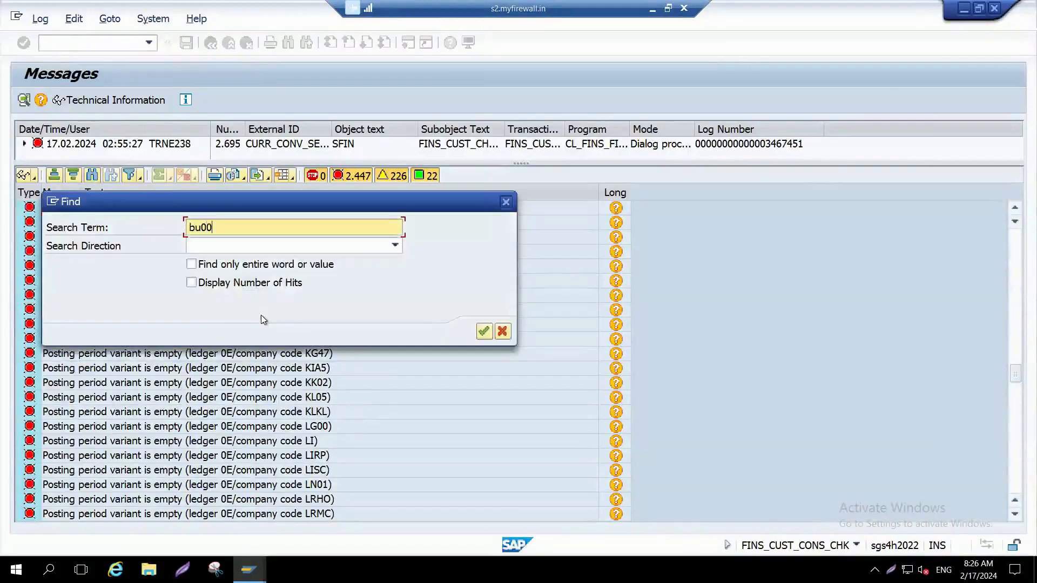
key("Return")
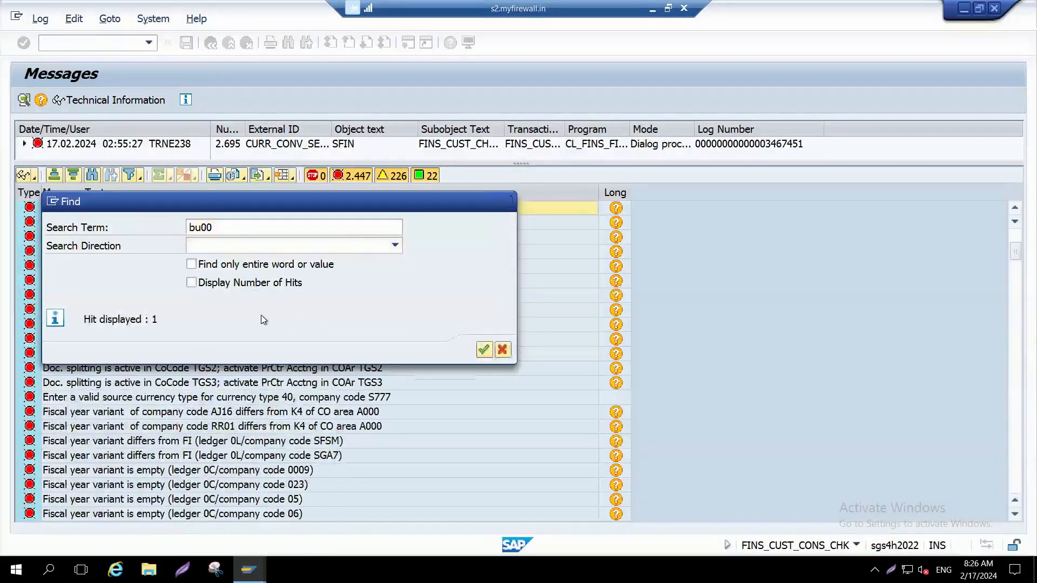
key("Escape")
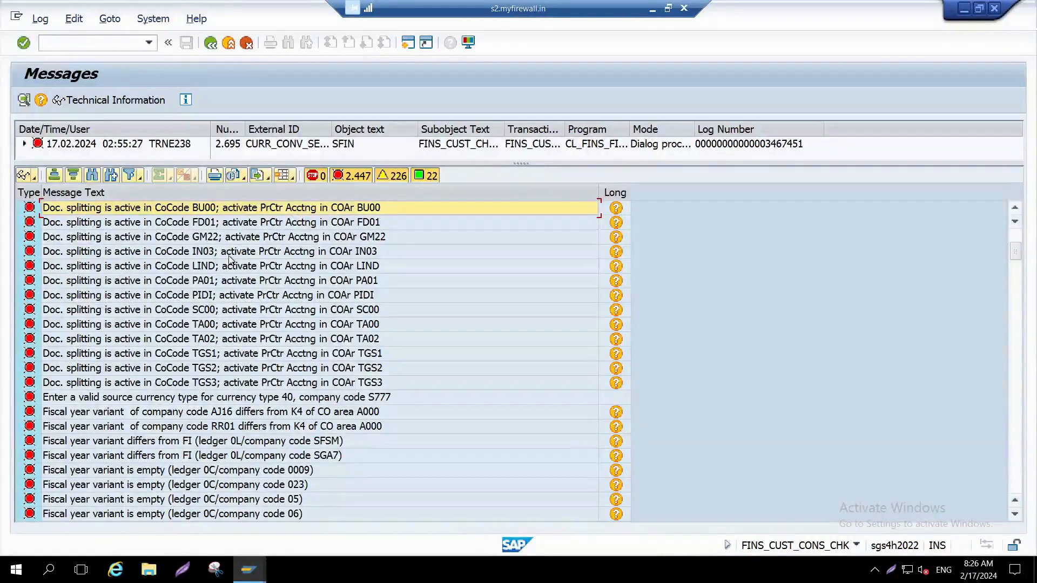
Step: Open the long text of the BU00 document splitting message and follow its link to activate Profit Center Accounting
double_click(209, 210)
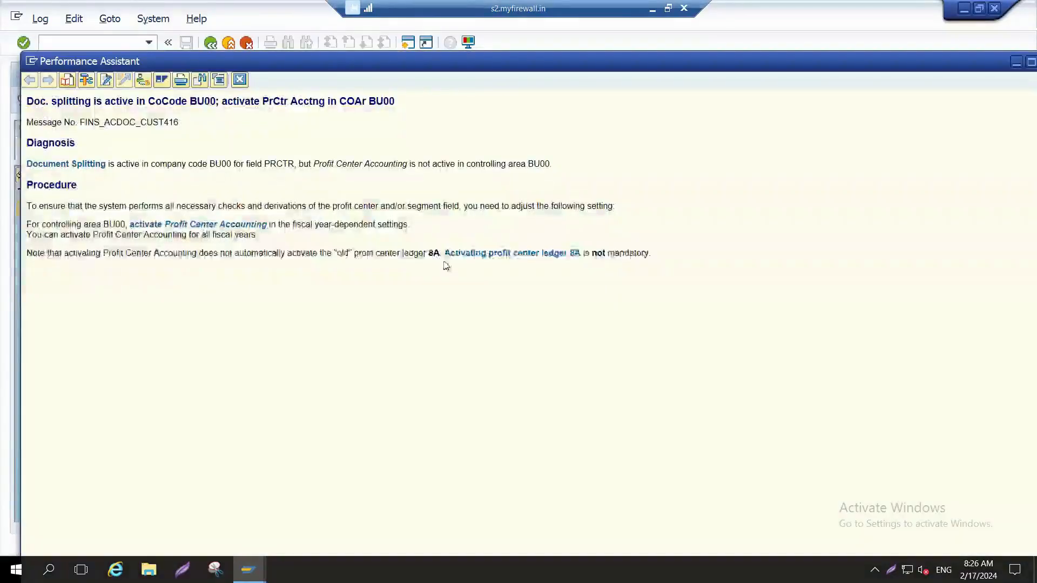
left_click(478, 257)
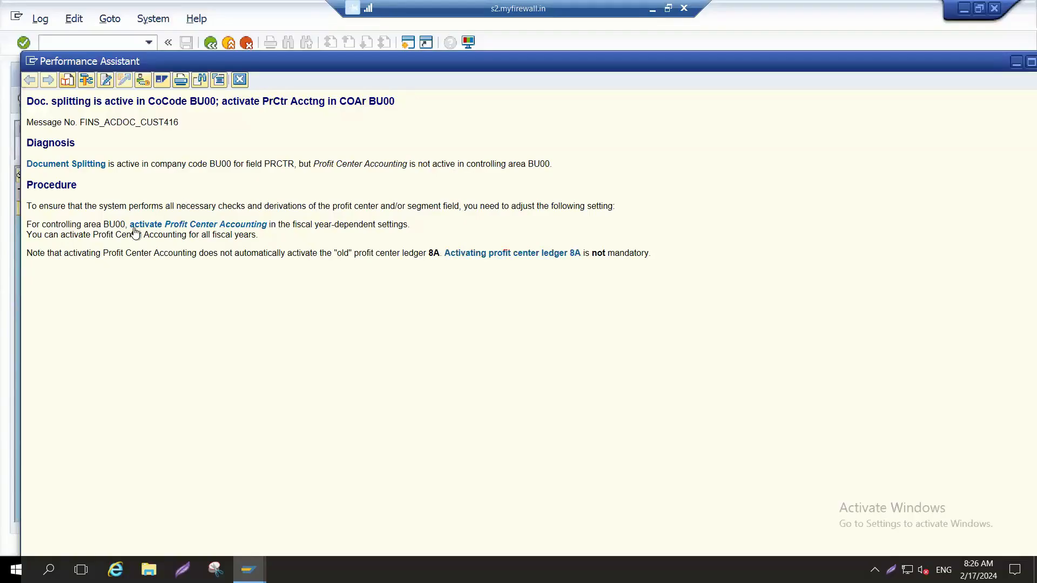
left_click(192, 225)
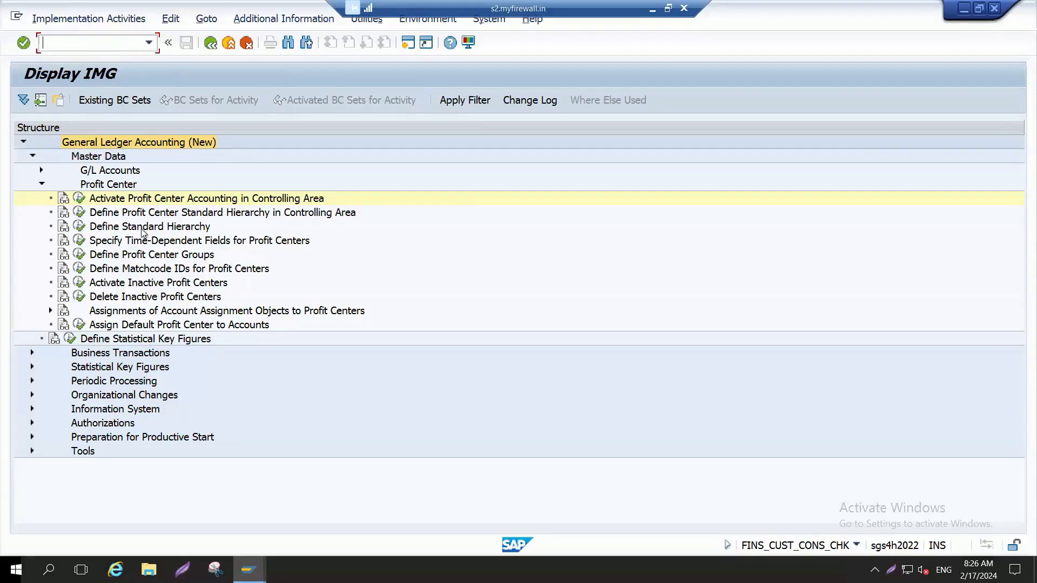
Step: Leave the linked IMG view, the check log and the error help, returning to the G/L document entry for BU00
key("F3")
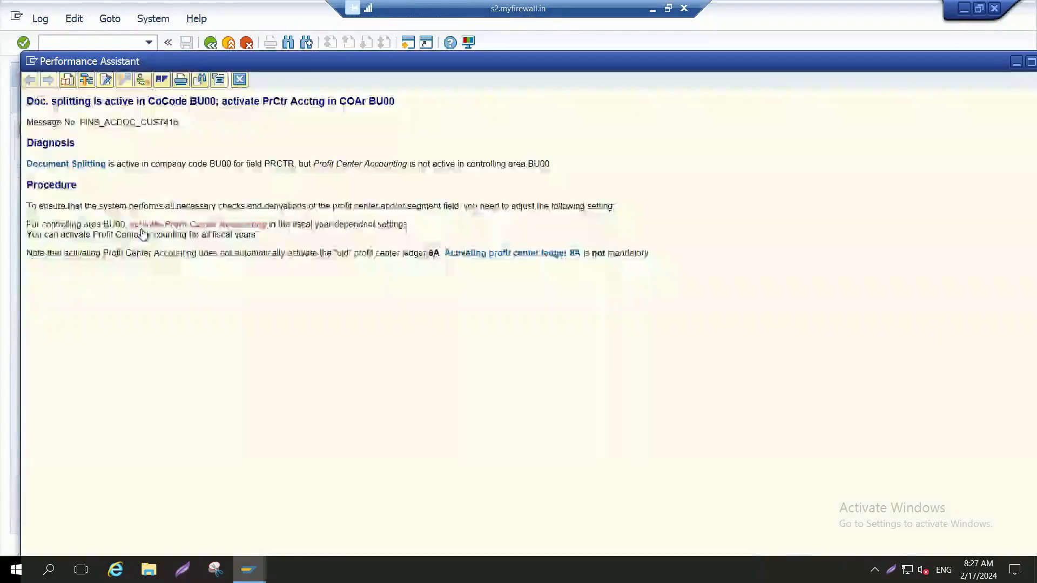
left_click(242, 84)
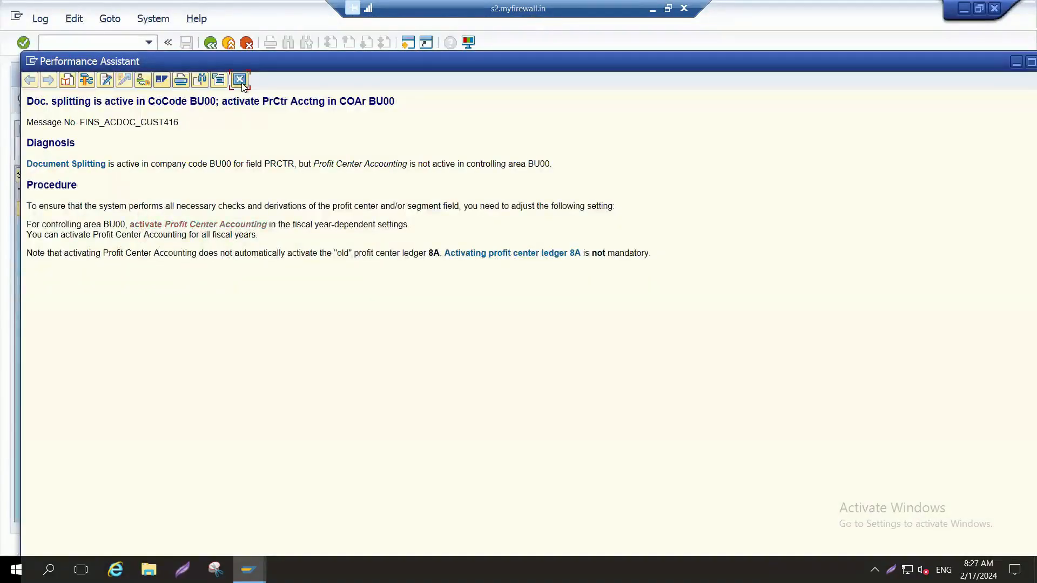
key("F3")
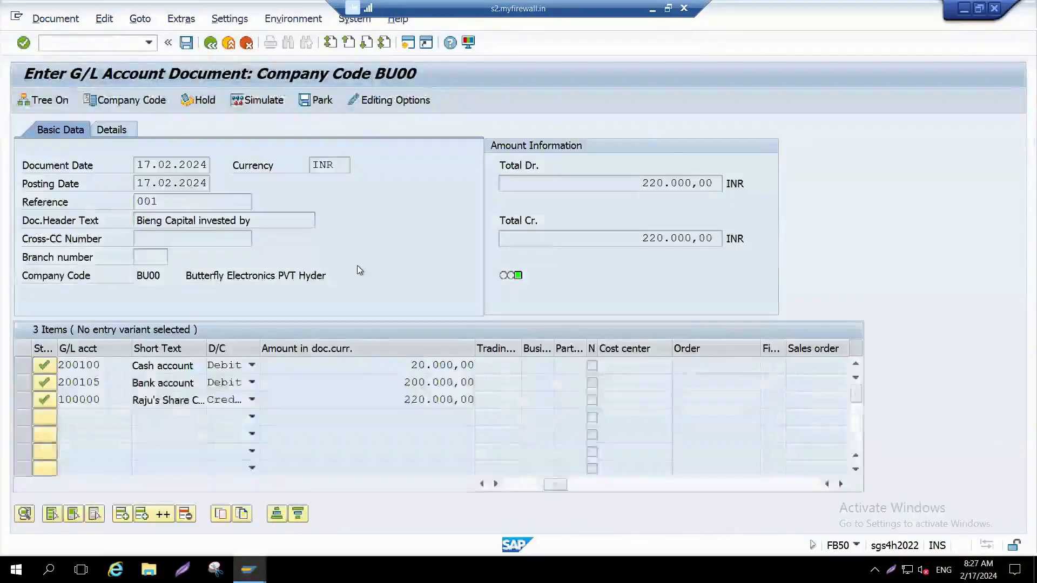
key("alt+Tab")
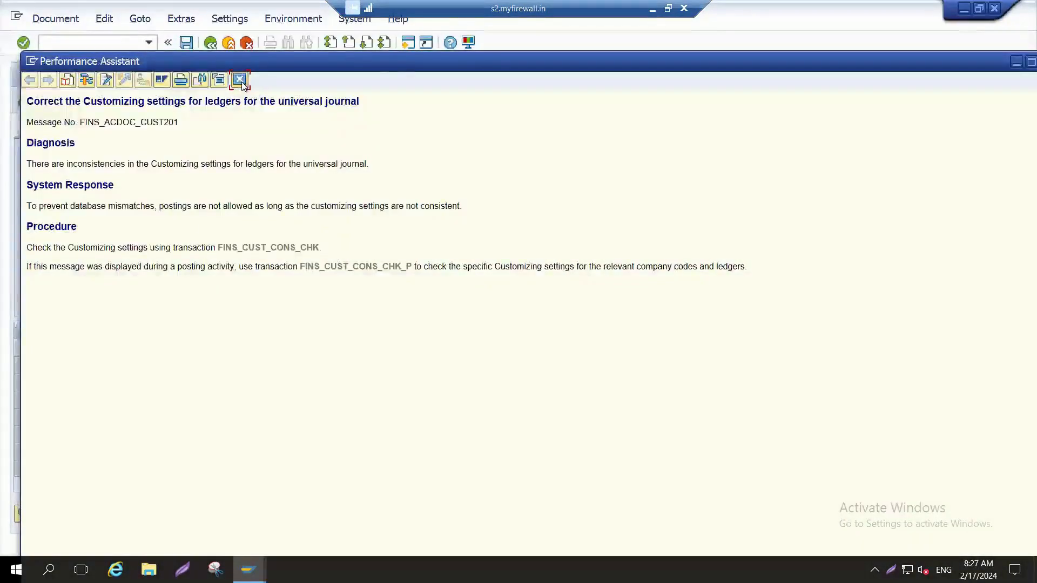
left_click(240, 80)
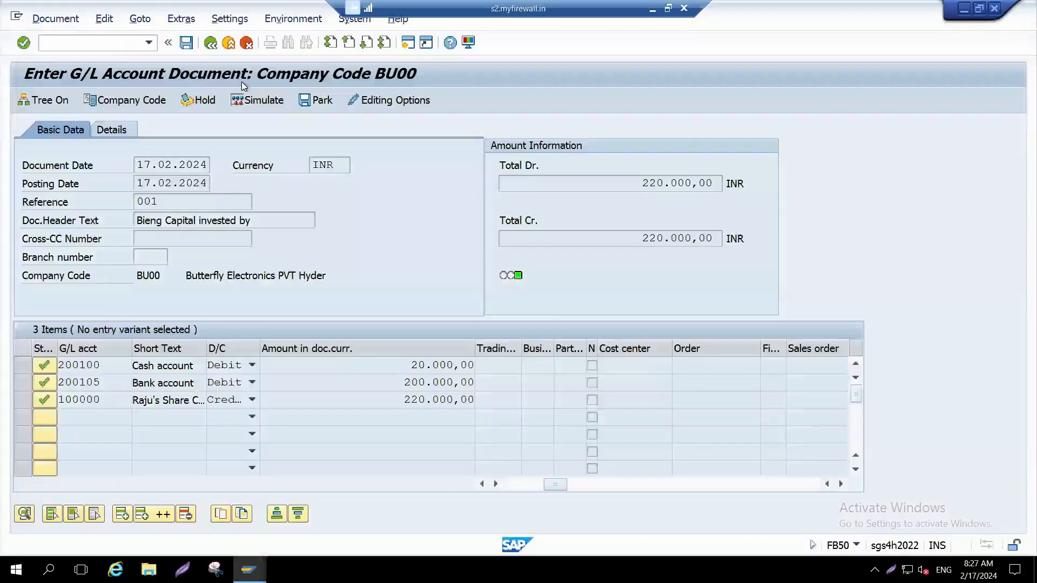
Step: Switch to the account group session and open the SAP Customizing Implementation Guide with /ospro
key("alt+Tab")
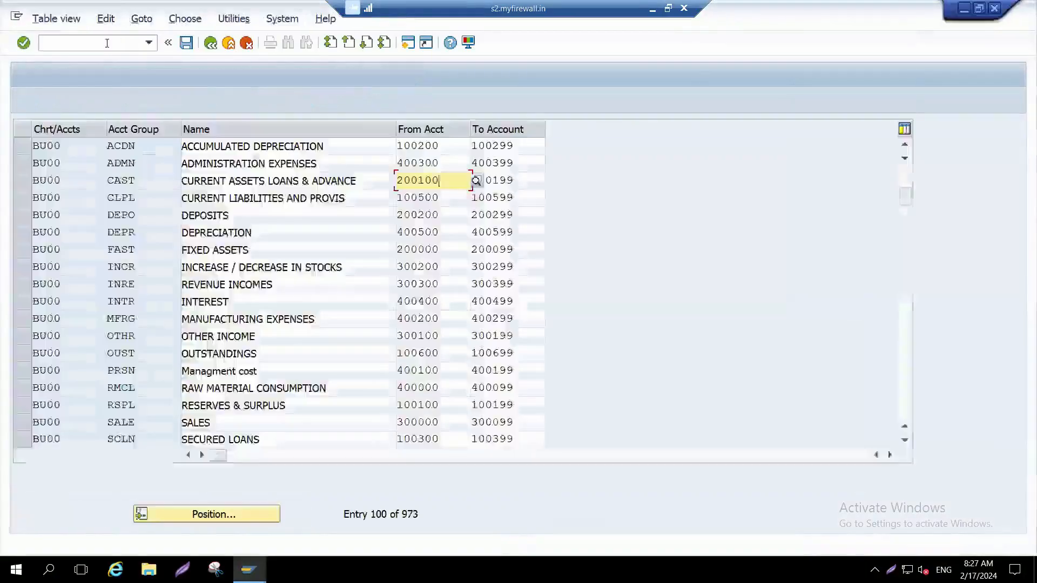
type("/ospro")
key("Return")
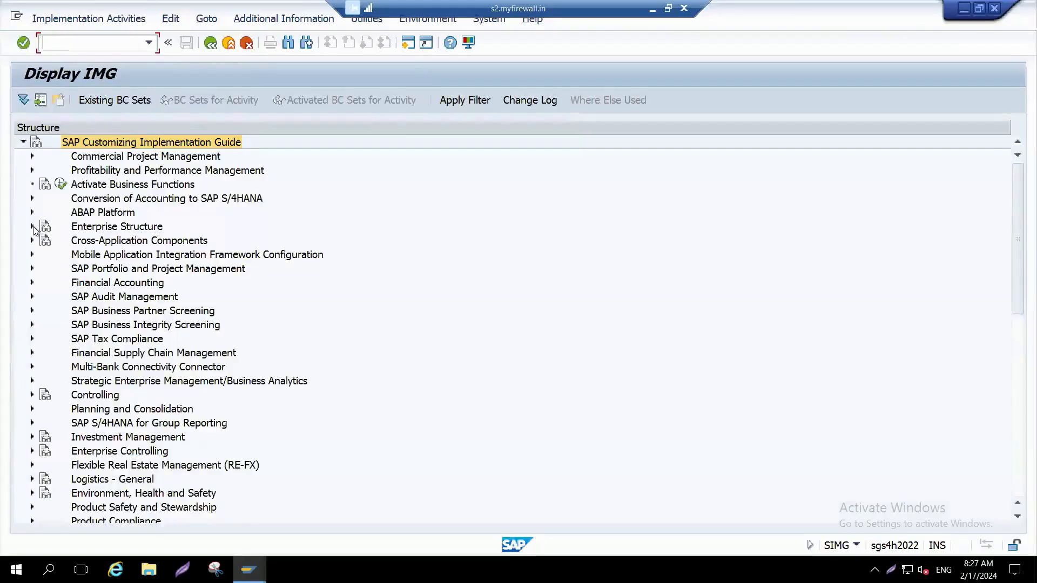
Step: Expand Financial Accounting, General Ledger Accounting, Master Data and Profit Center, and select Activate Profit Center Accounting in Controlling Area
left_click(32, 283)
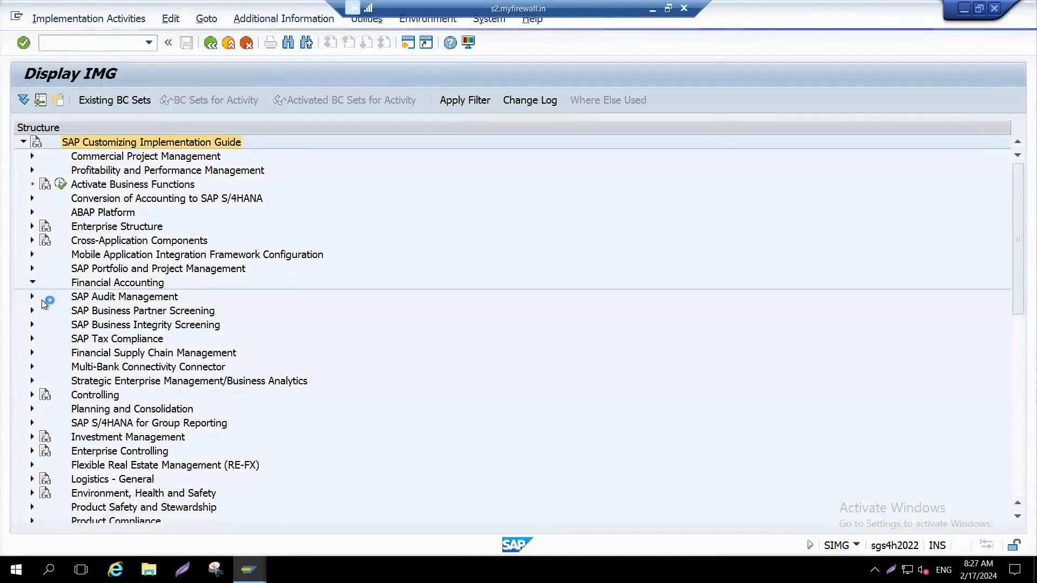
left_click(41, 297)
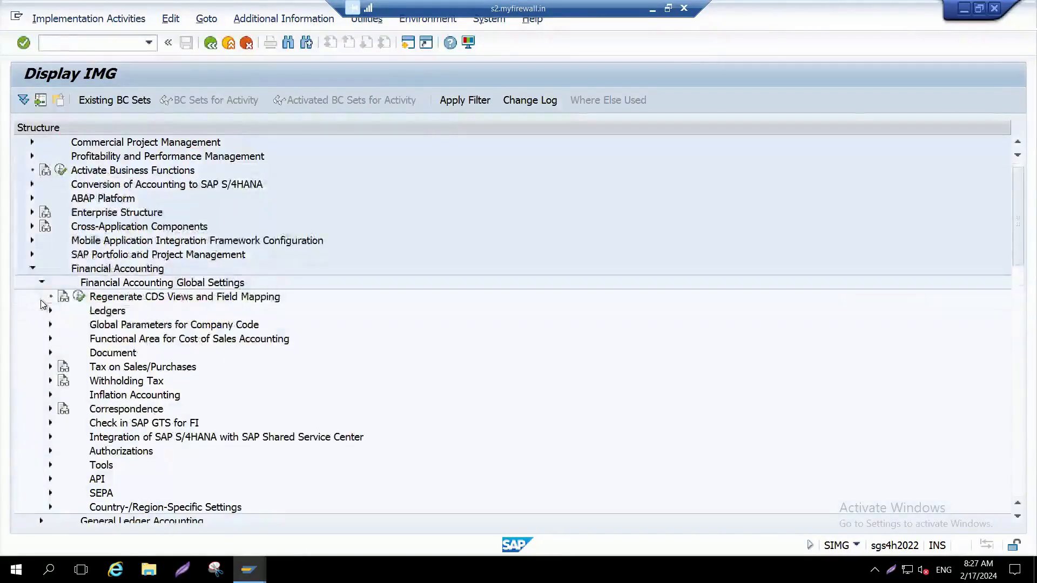
left_click(41, 282)
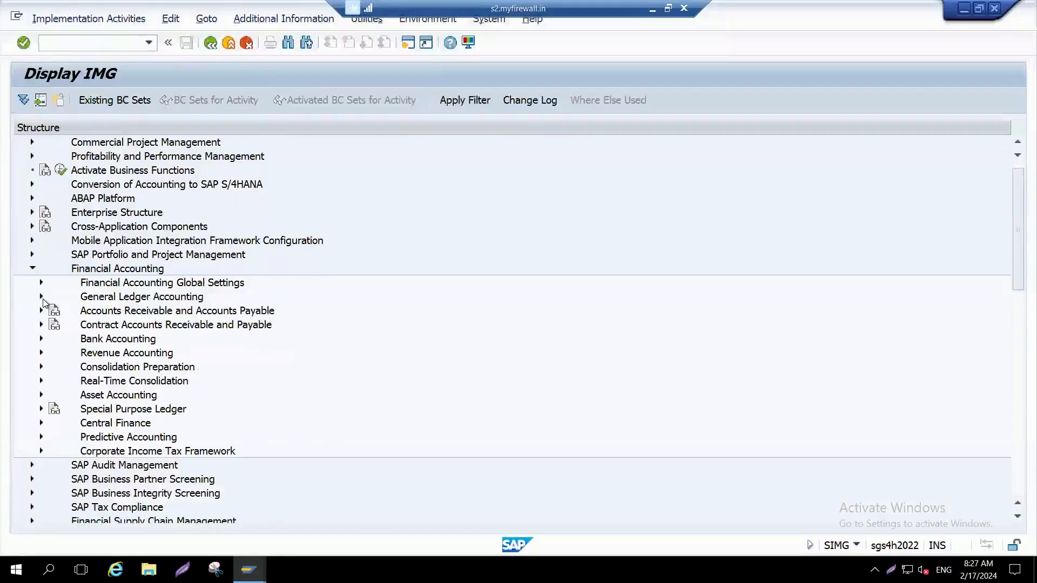
left_click(41, 296)
left_click(50, 310)
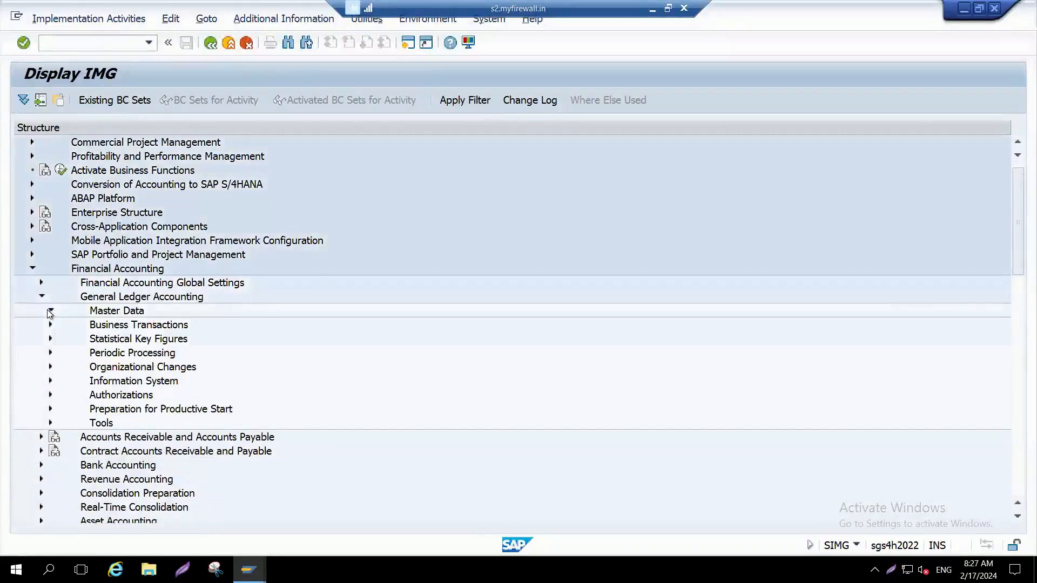
left_click(58, 339)
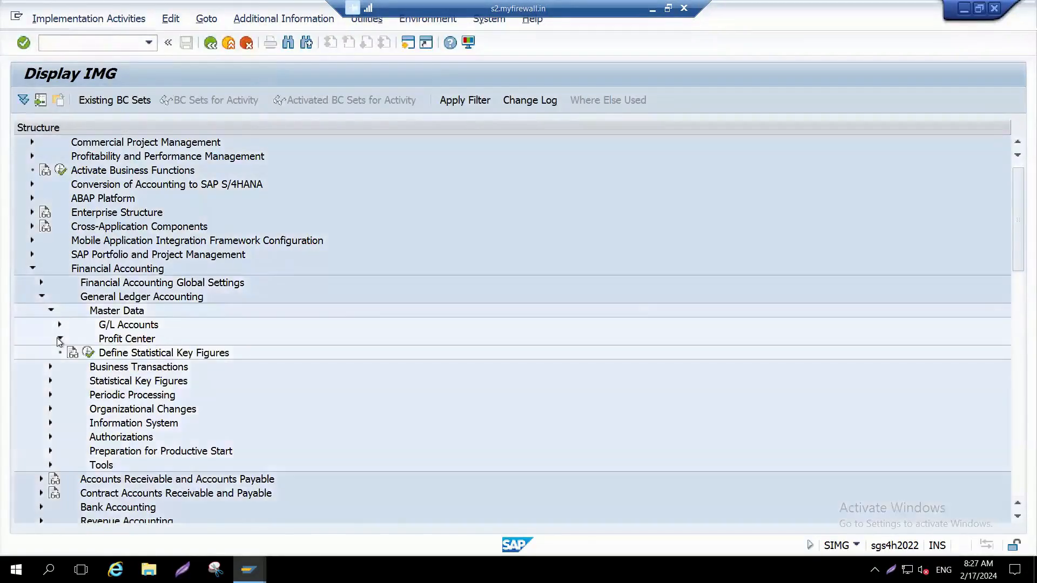
left_click(203, 199)
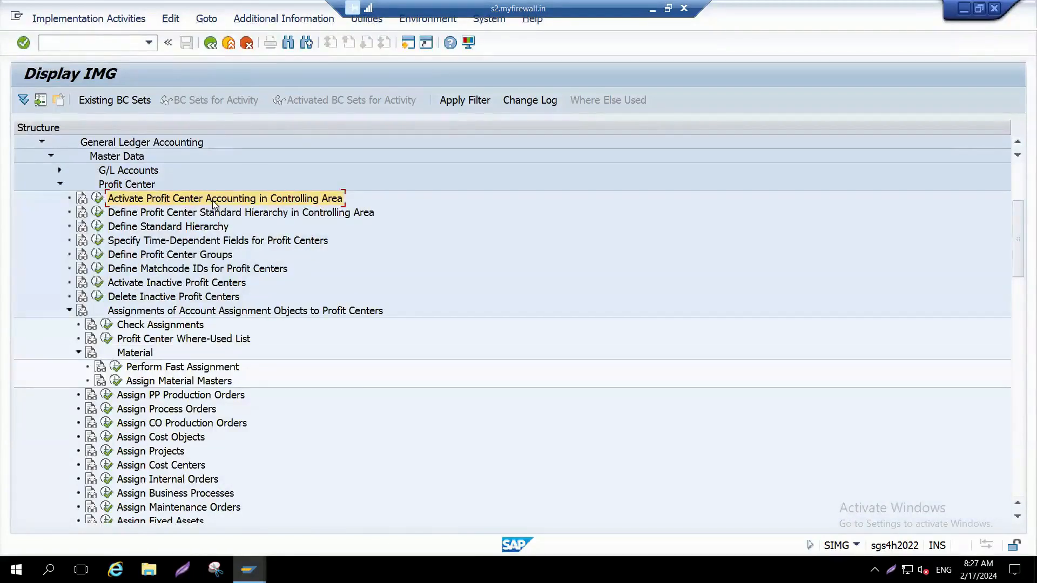
Step: Review the path from Financial Accounting through General Ledger Accounting and execute Activate Profit Center Accounting in Controlling Area
left_click(1018, 143)
left_click(1018, 142)
left_click(1018, 143)
left_click(1017, 142)
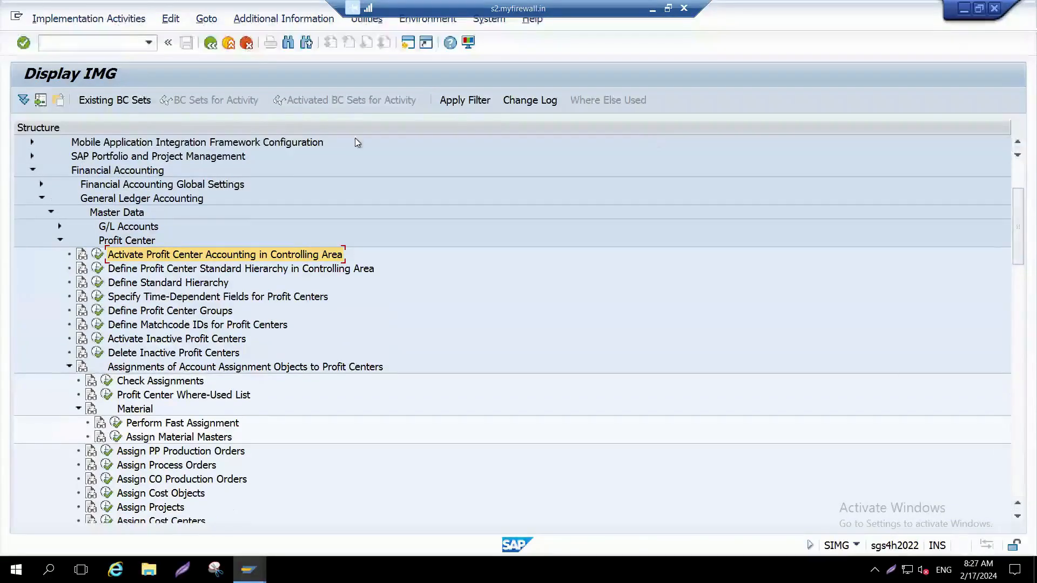
left_click(137, 170)
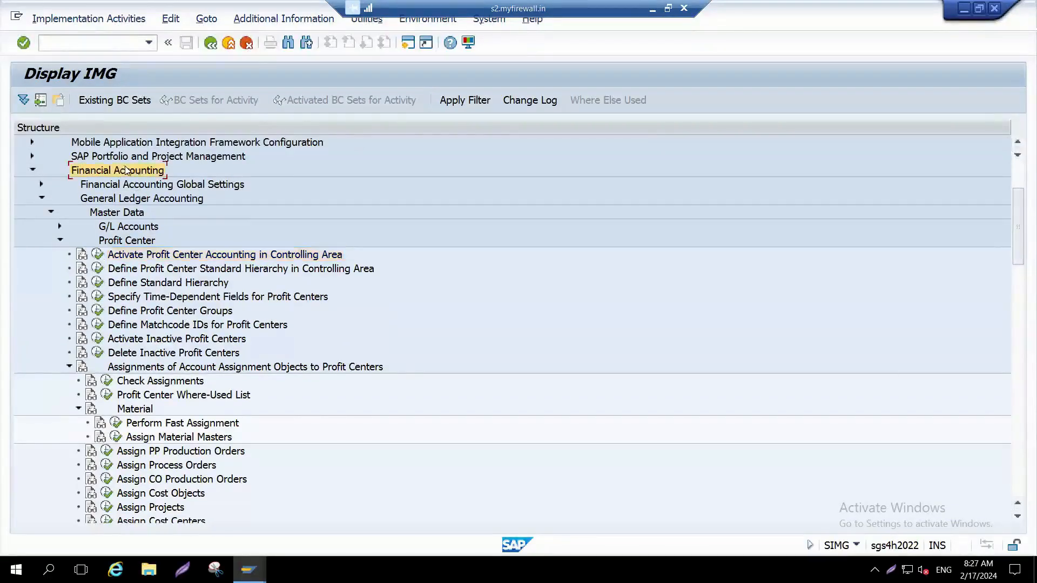
left_click(139, 201)
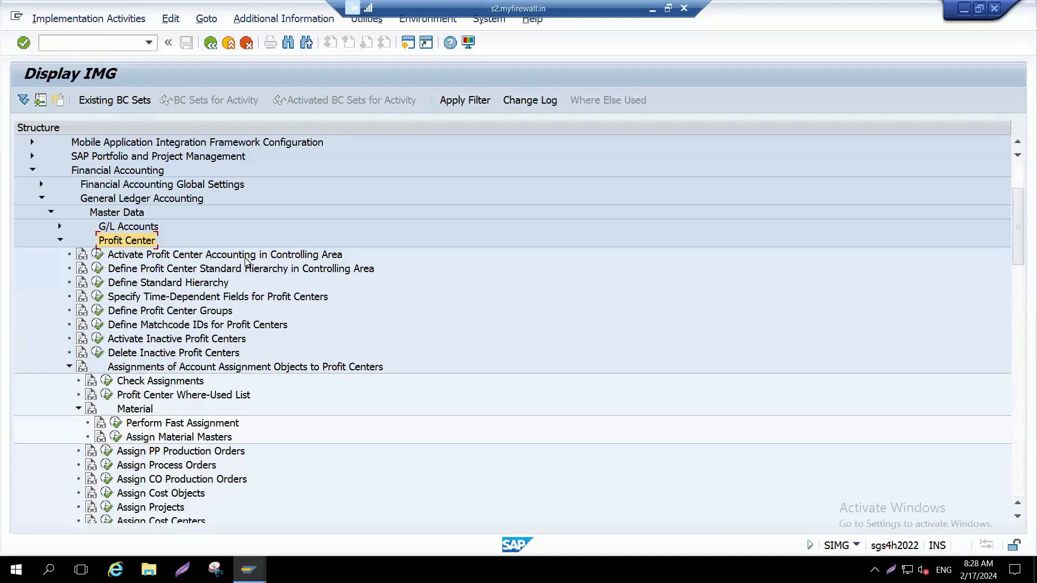
left_click(98, 257)
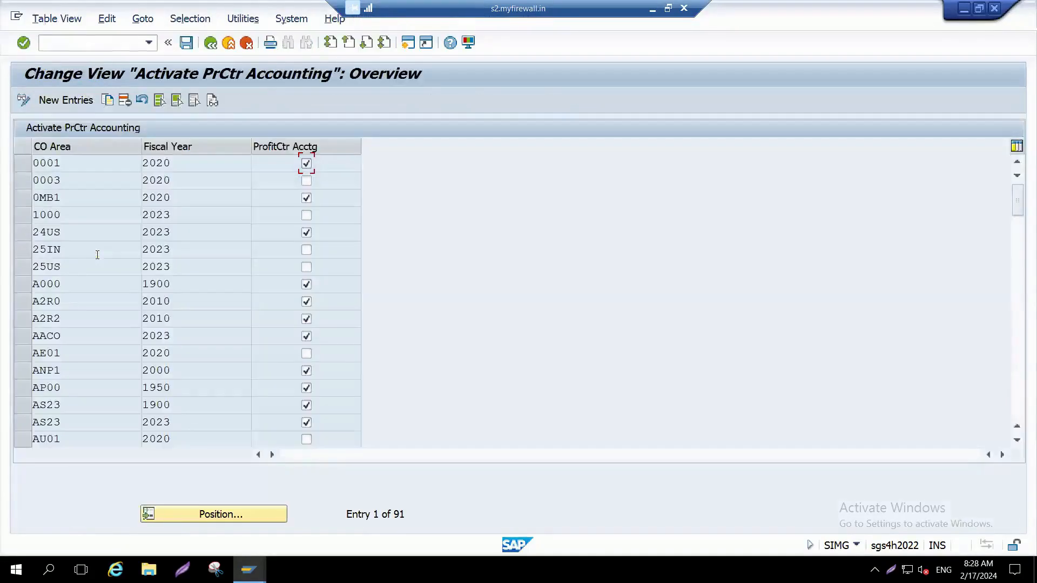
Step: Go to the entry for controlling area BU00 and activate Profit Center Accounting for fiscal year 1950
left_click(218, 513)
type("bu00")
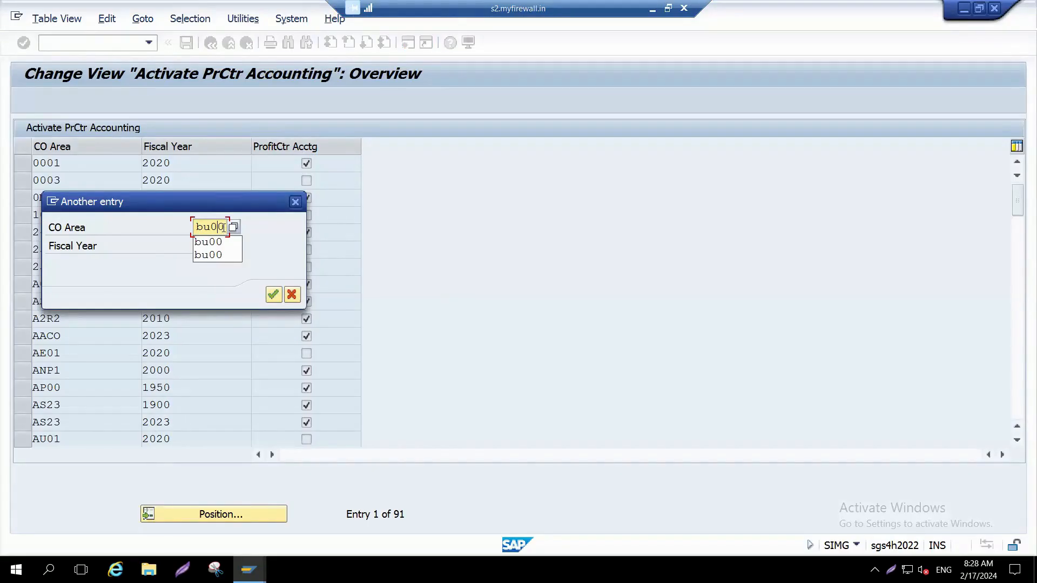
left_click(273, 295)
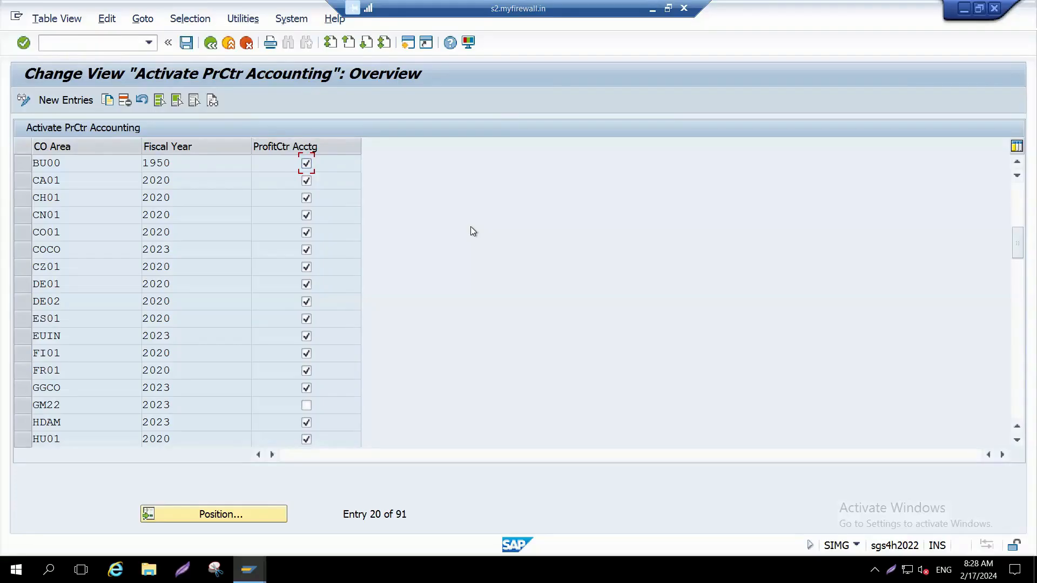
Step: Save the Profit Center Accounting activation under customizing request S4HK902685 instead of the proposed request
key("ctrl+s")
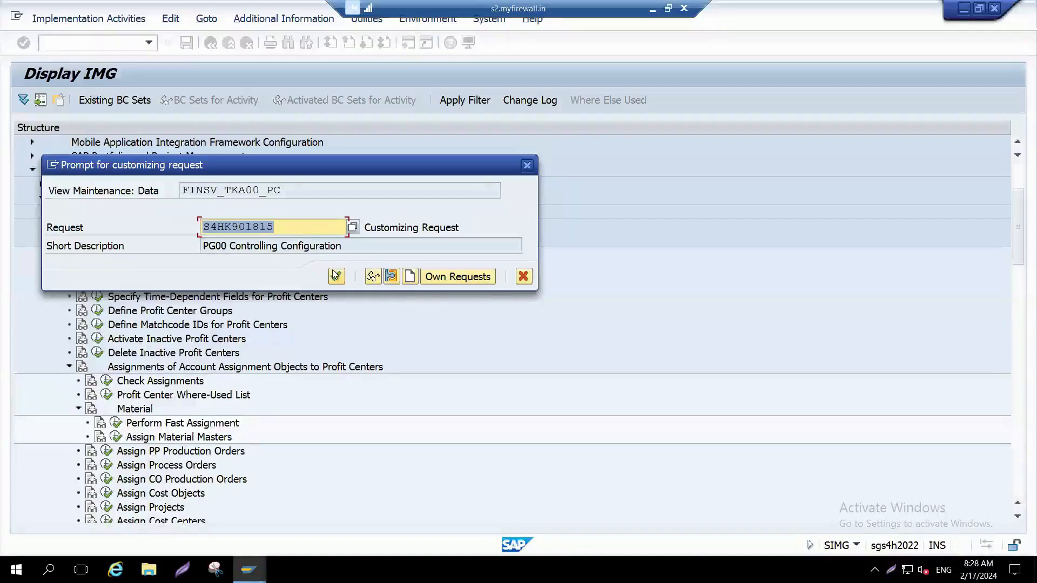
left_click(354, 228)
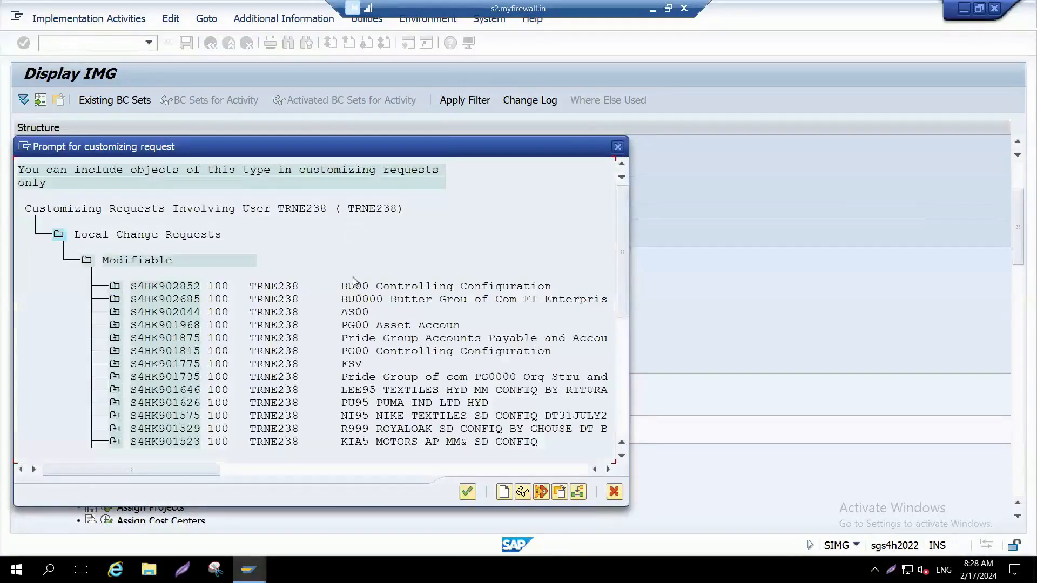
left_click(358, 300)
double_click(357, 299)
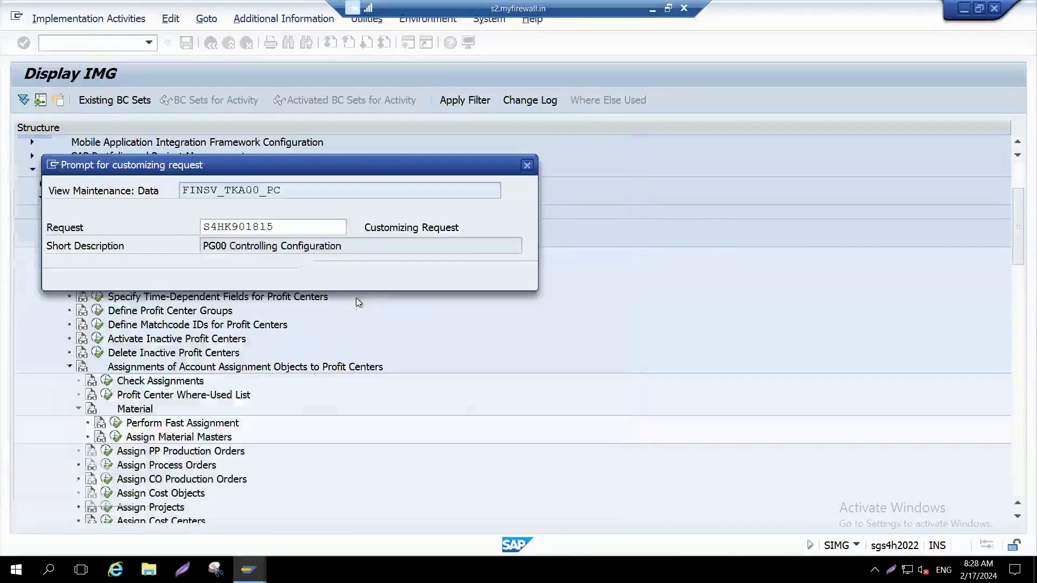
left_click(335, 277)
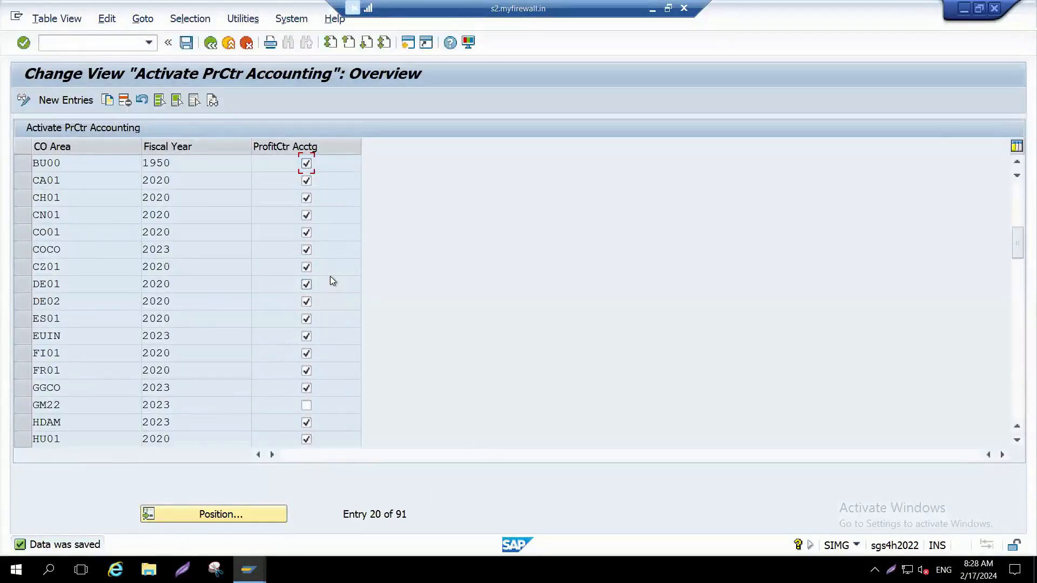
Step: Leave the Customizing activity, return to the FB50 session, discard the unposted document and exit the transaction
key("F3")
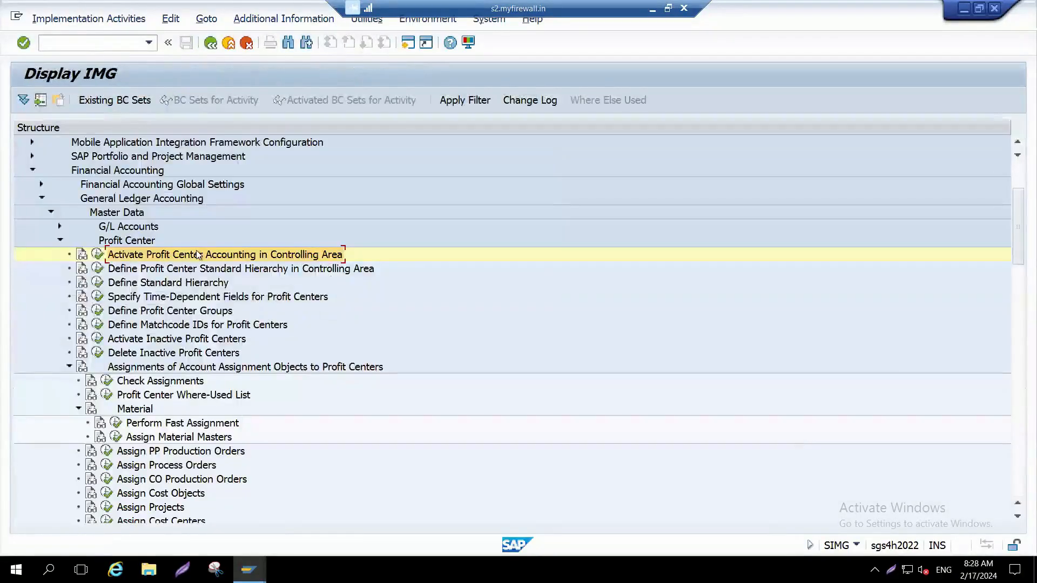
key("F3")
key("alt+Tab")
key("alt+Tab")
key("F3")
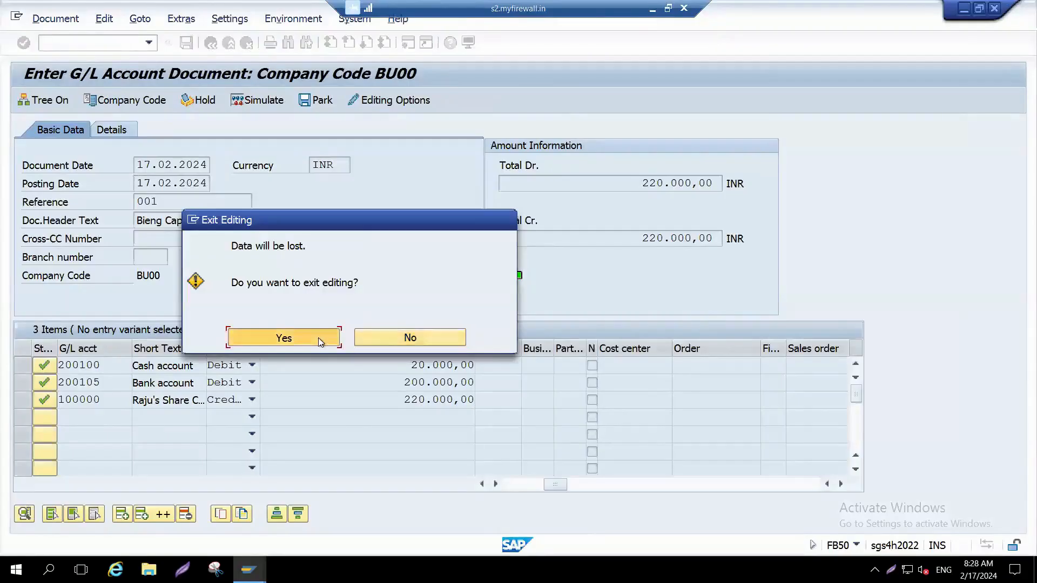
left_click(318, 338)
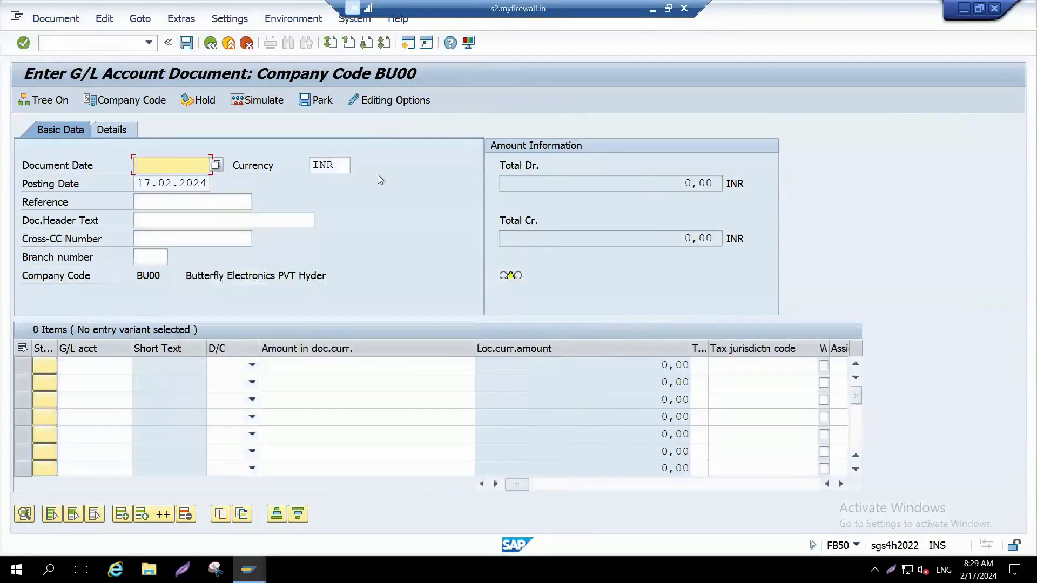
key("shift+F3")
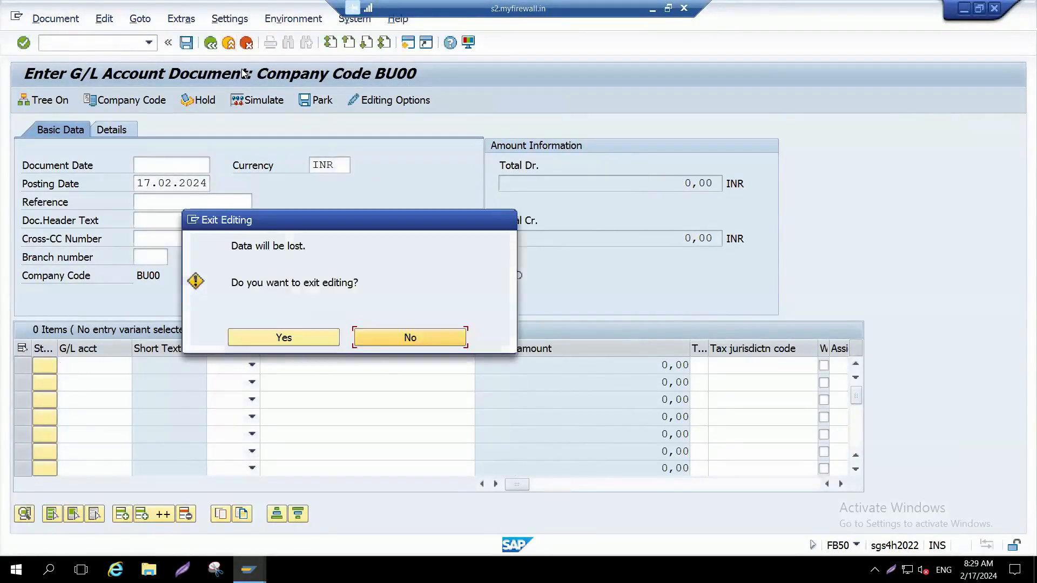
left_click(316, 325)
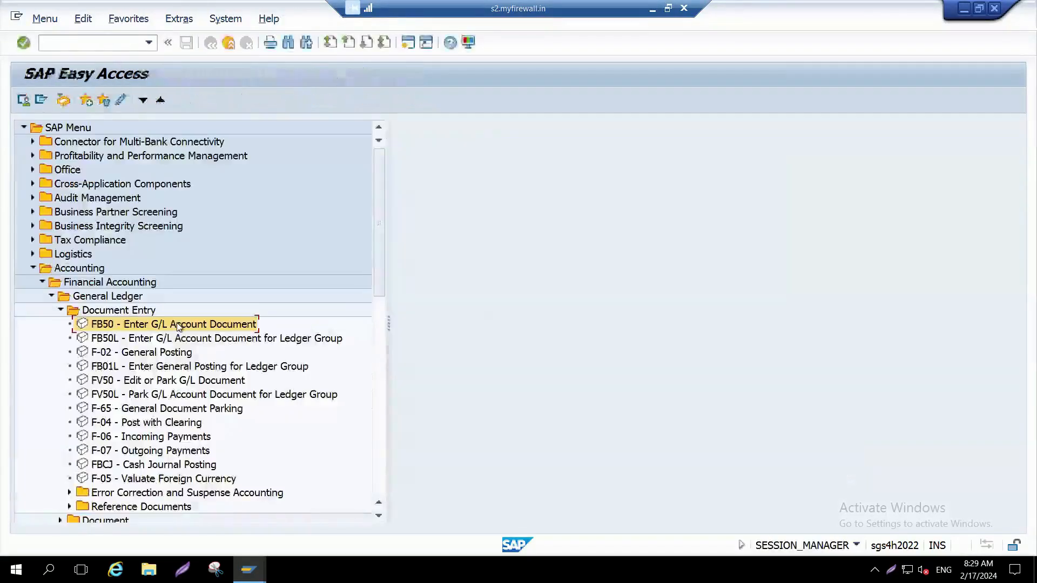
Step: Reopen FB50 and fill the header with document date 17.02.2024, reference 001 and header text "Bieng Capital invested by"
double_click(176, 324)
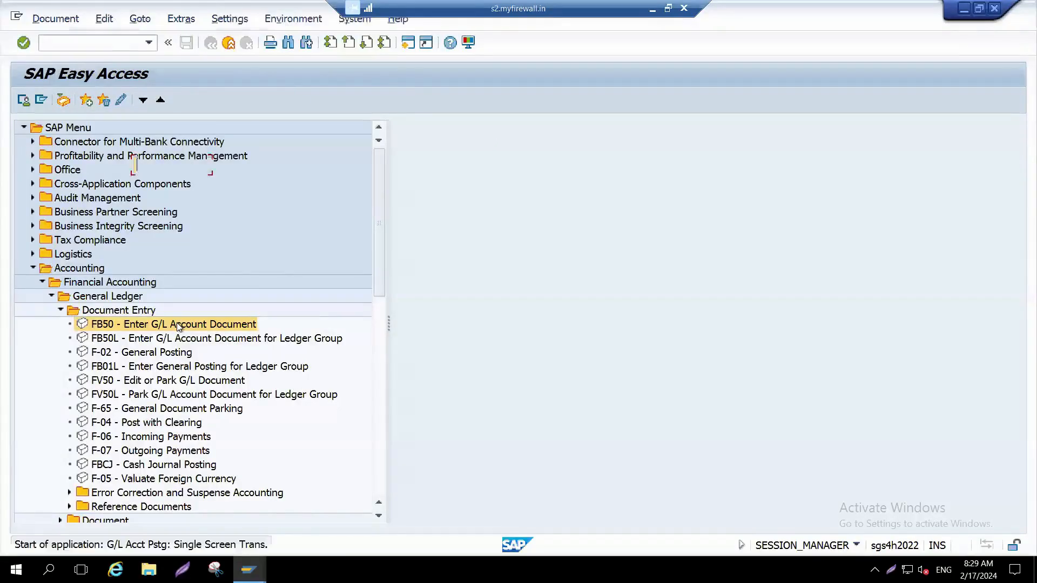
key("Down")
key("Down")
key("Return")
key("Tab")
key("Tab")
key("Tab")
key("Down")
key("Return")
key("Tab")
key("Down")
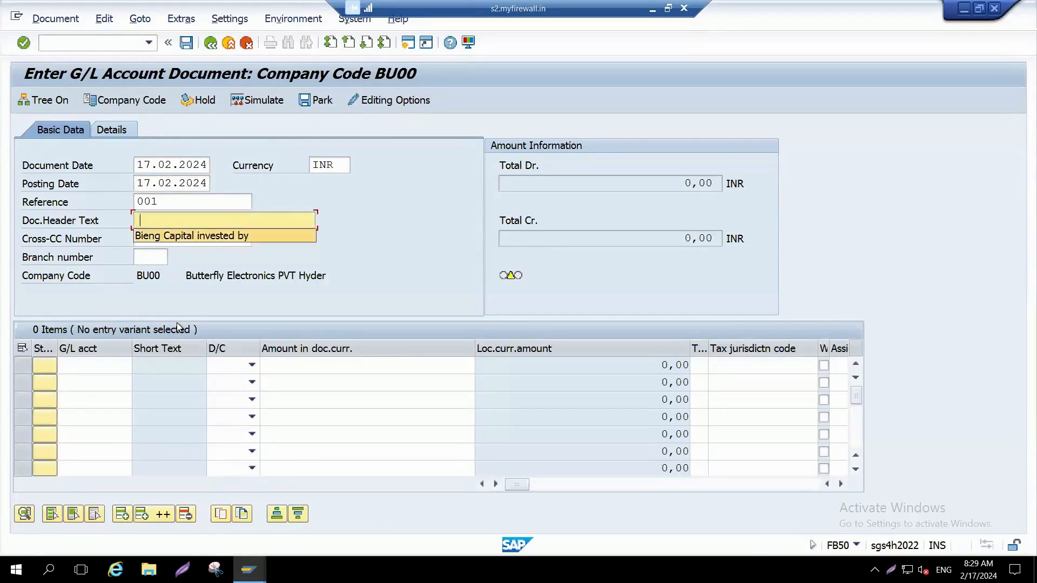
key("Return")
key("Tab")
key("Tab")
key("Tab")
Step: Enter G/L account 200100 on the first line item
key("Up")
key("Up")
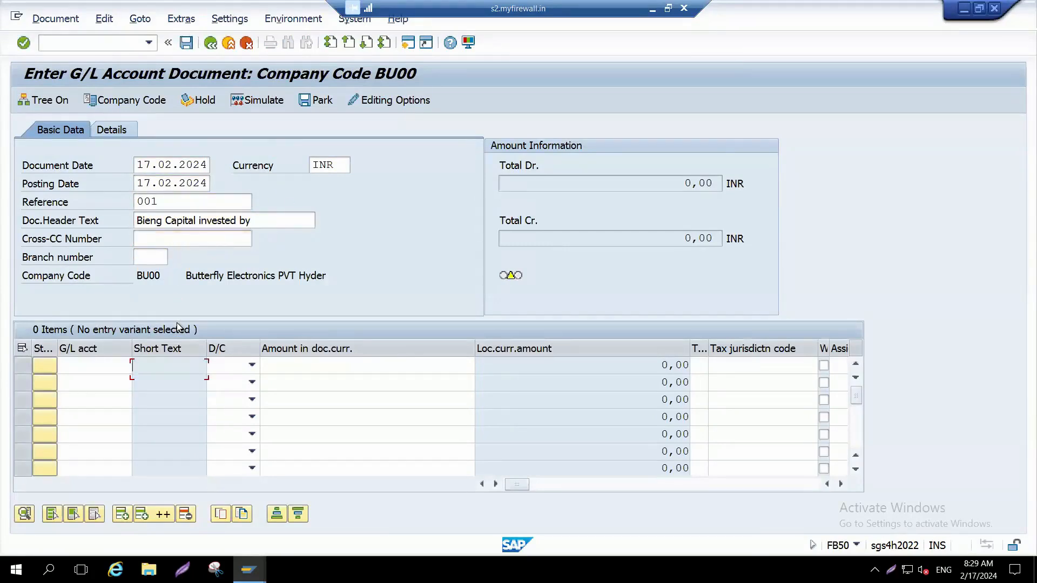
key("shift+Tab")
key("Down")
key("Return")
key("Tab")
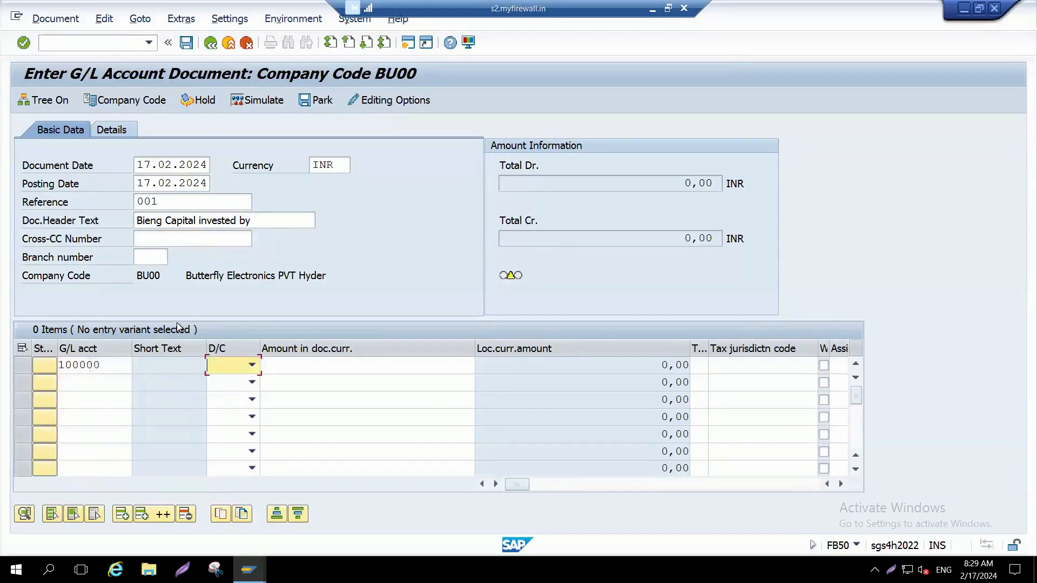
key("shift+Tab")
type("2")
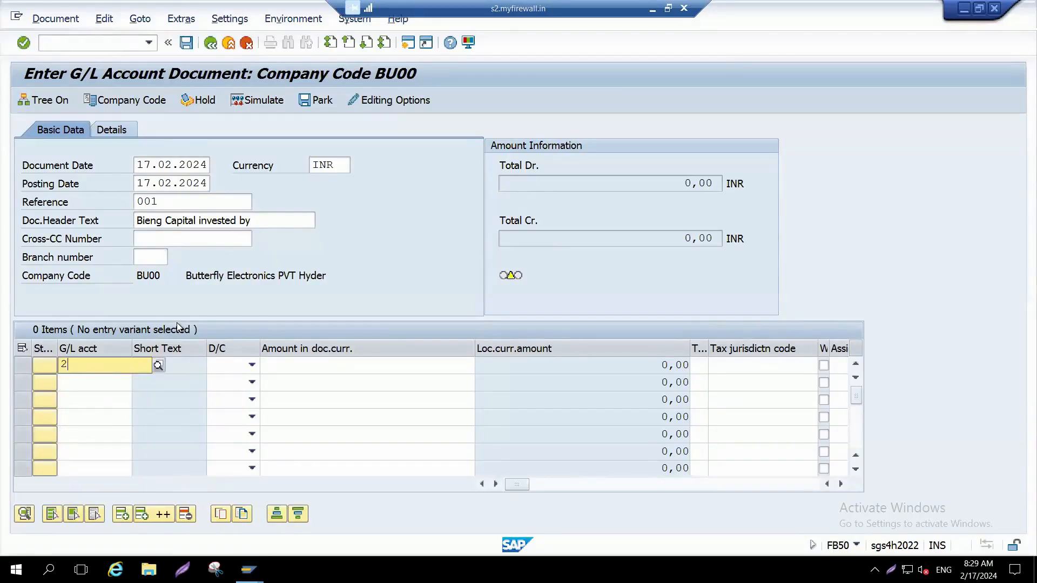
key("Down")
key("Return")
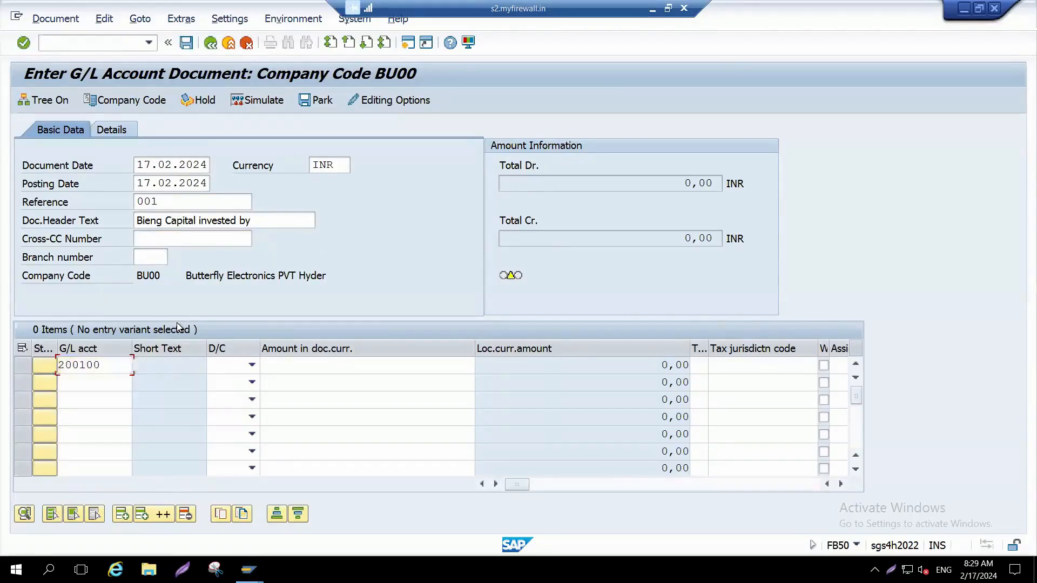
Step: Set the first line item to Debit with an amount of 20000
key("Tab")
key("Down")
key("Tab")
type("20000")
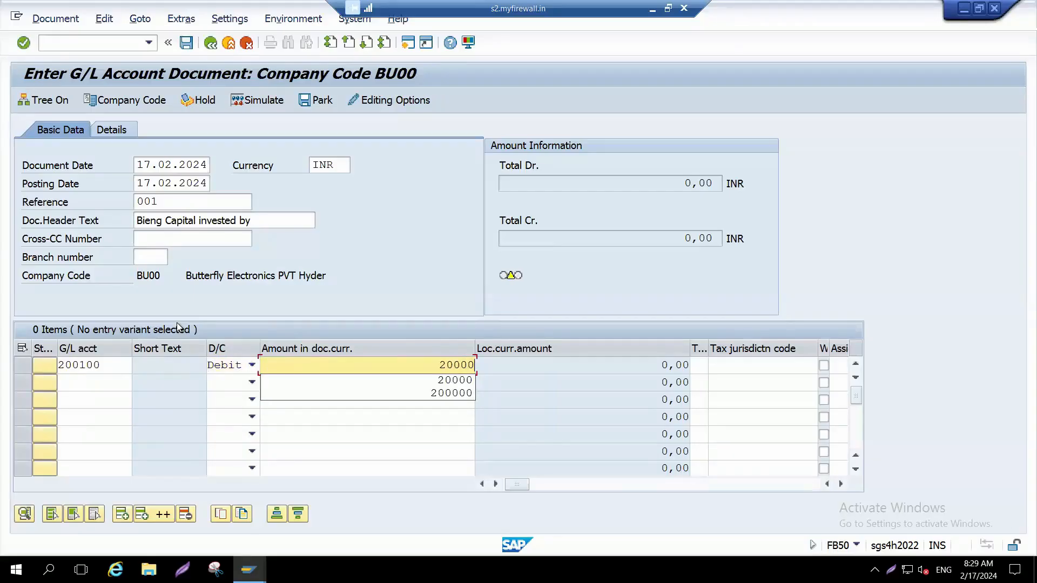
key("Down")
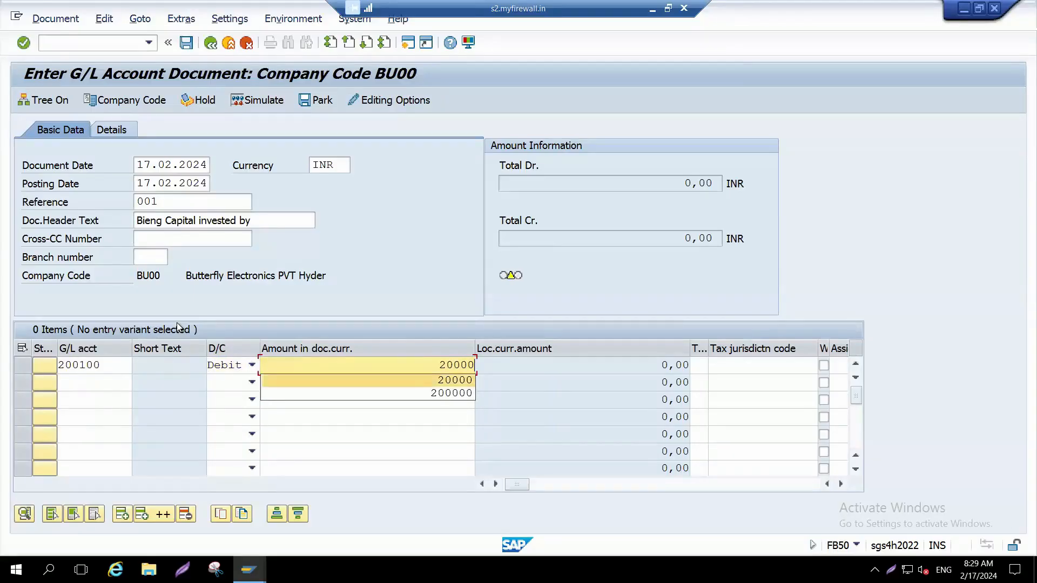
key("Tab")
Step: Enter bank G/L account 200105 on the second line item
key("Down")
key("shift+Tab")
key("shift+Tab")
key("shift+Tab")
type("20010")
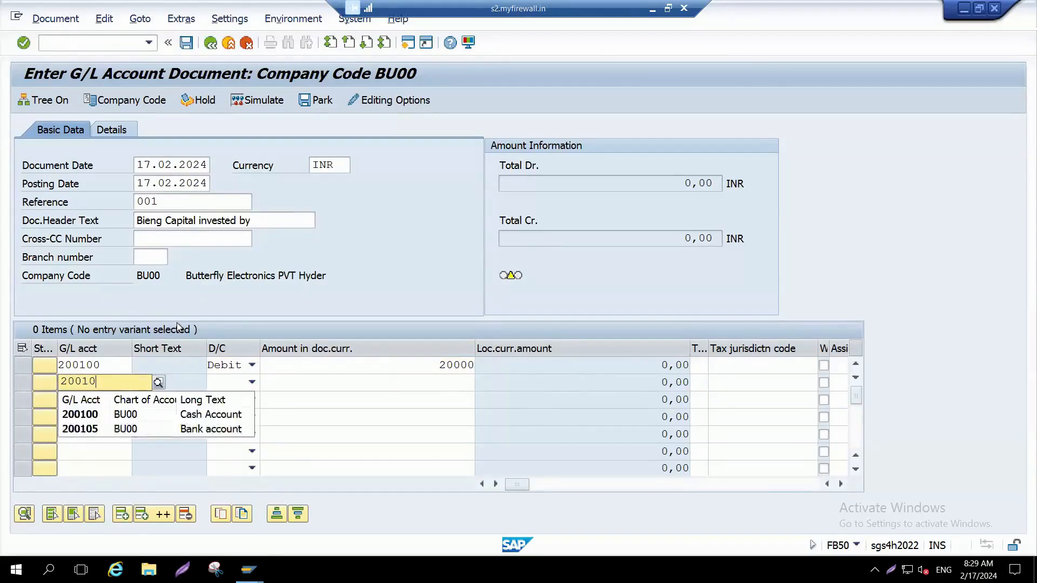
key("Down")
key("Down")
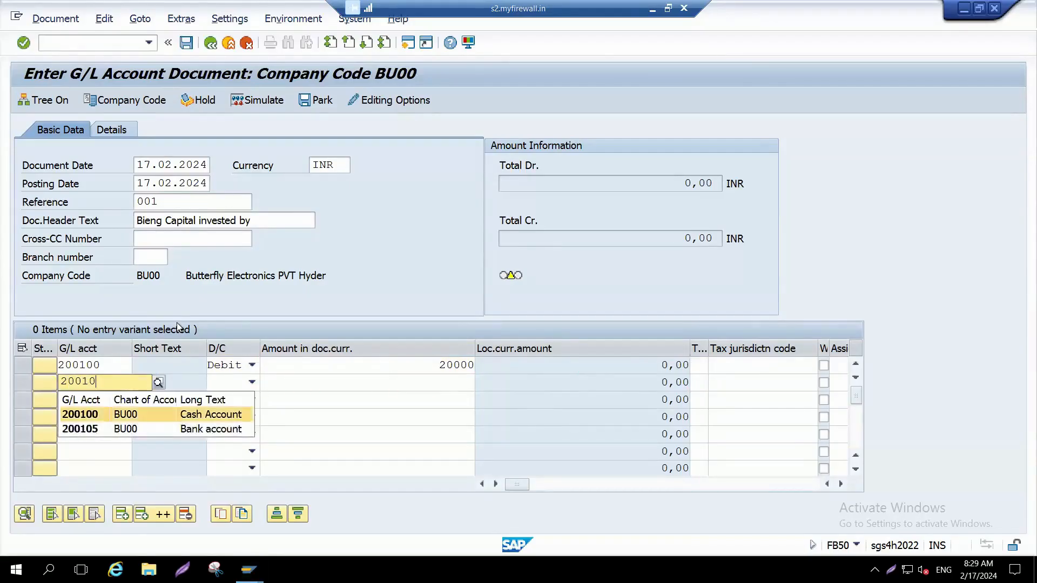
Step: Set the second line item to Debit with an amount of 200000
key("Tab")
key("Down")
key("Tab")
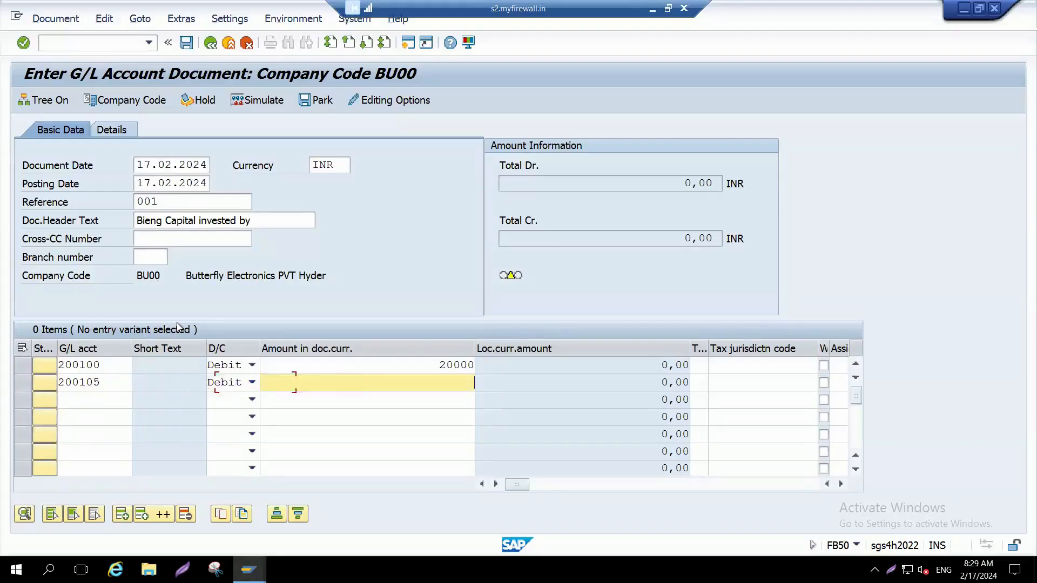
type("2")
key("Down")
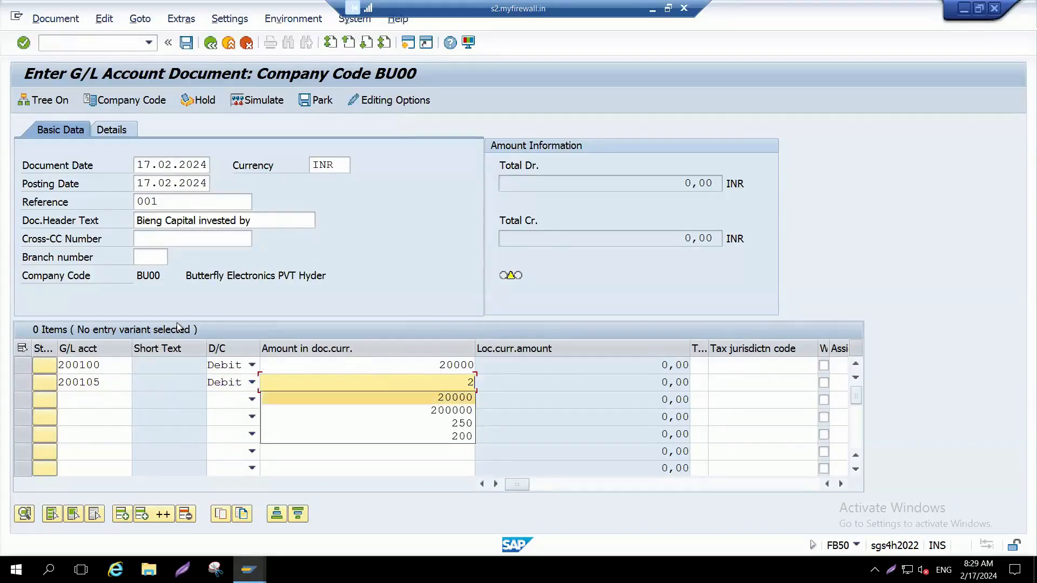
key("Down")
key("Tab")
Step: Enter share capital G/L account 100000 on the third line item
key("shift+Tab")
key("shift+Tab")
key("shift+Tab")
key("Down")
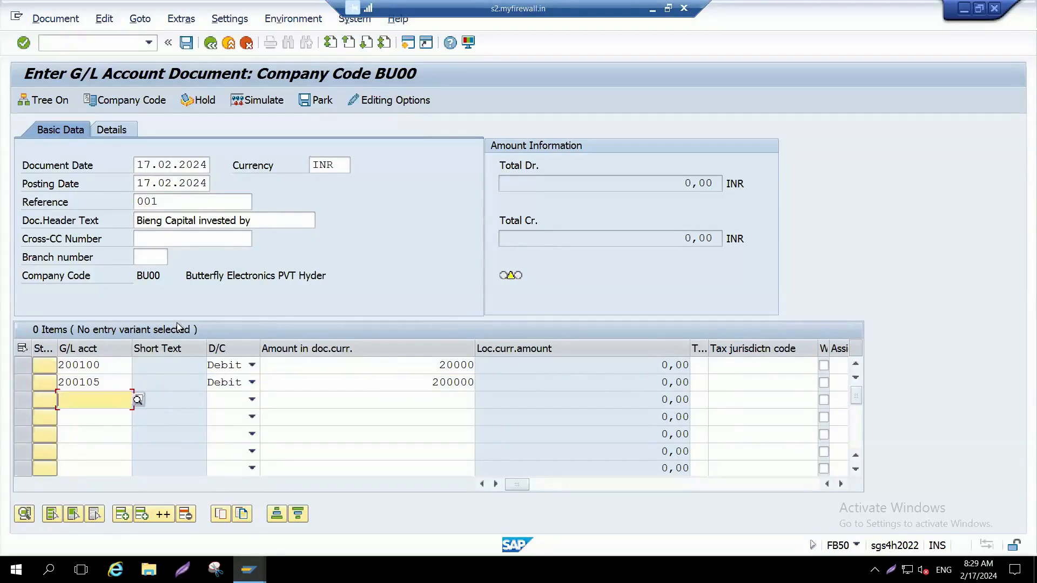
type("1")
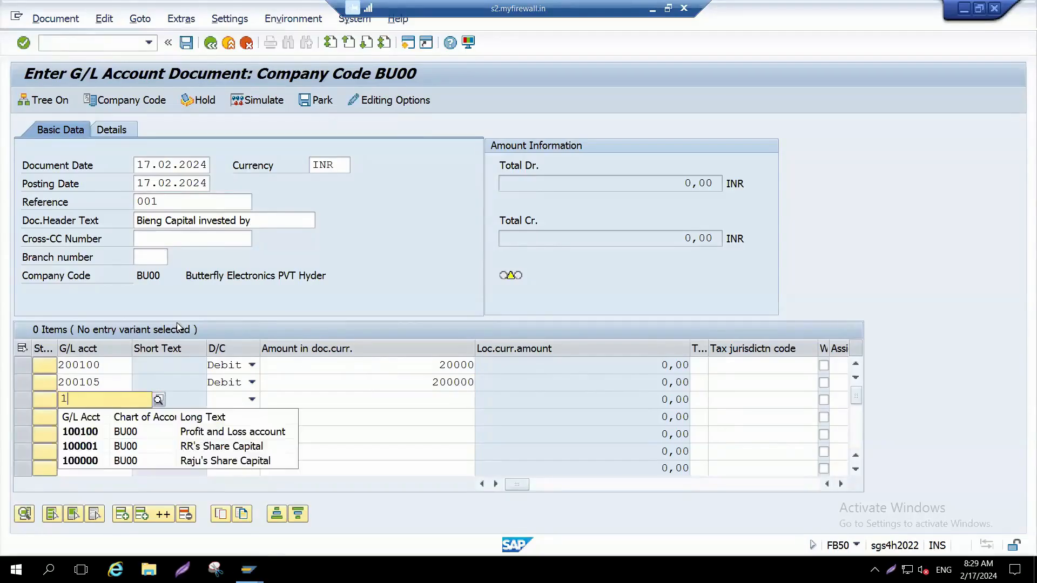
type("00")
key("Down")
key("Down")
key("Down")
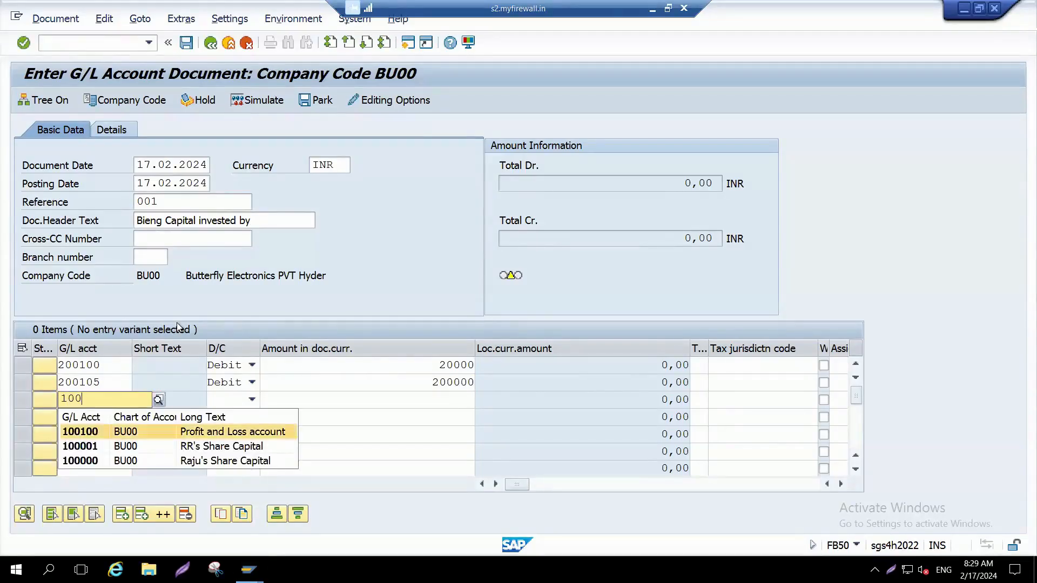
key("Return")
Step: Set the third line item to Credit with * as the balancing amount
key("Tab")
key("c")
key("Tab")
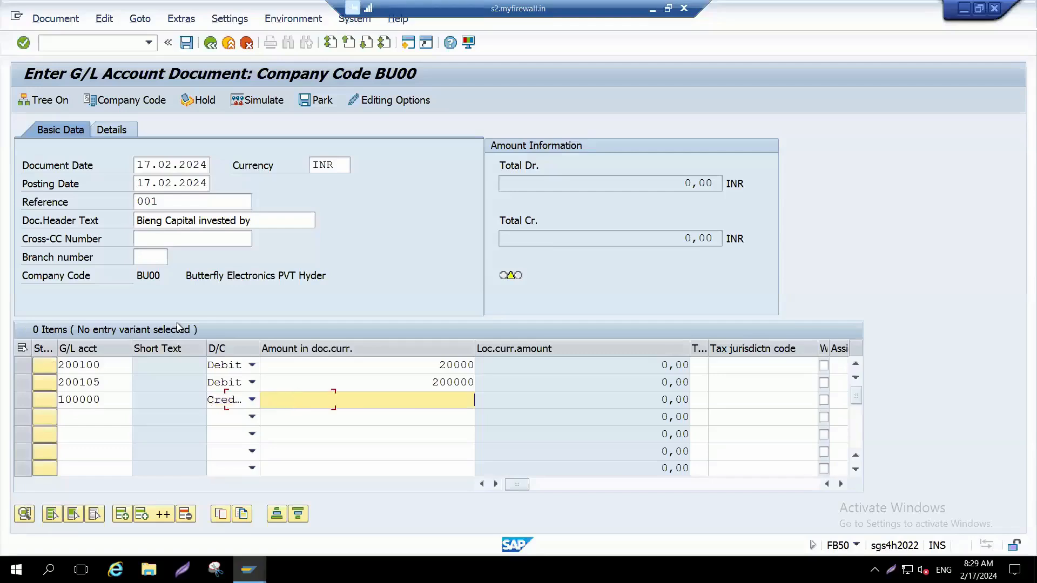
type("*")
key("Tab")
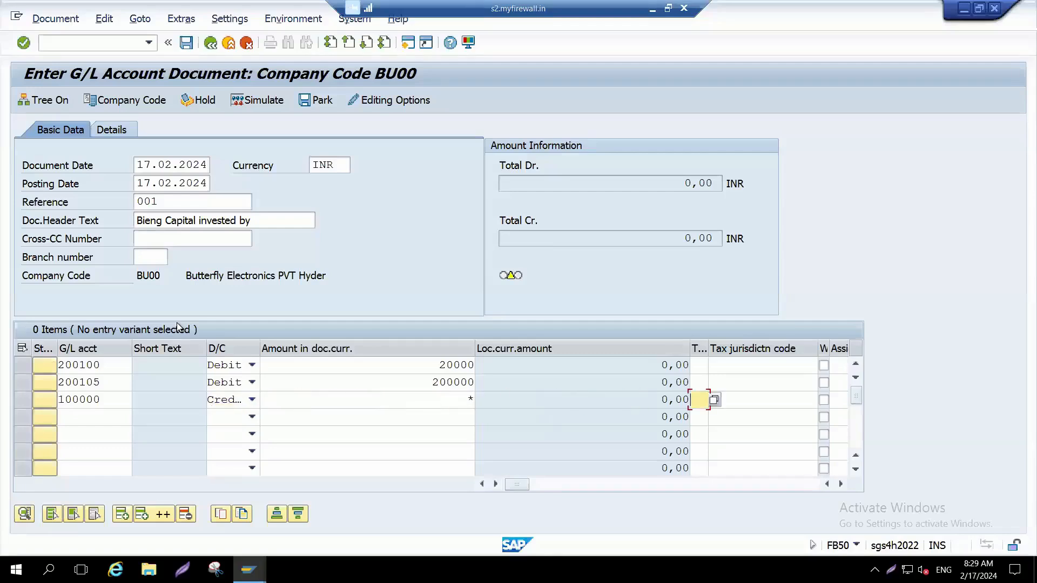
Step: Enter the line text "being cash in" for the cash account item 200100
key("shift+Tab")
key("Tab")
key("Tab")
key("Tab")
key("Tab")
key("Tab")
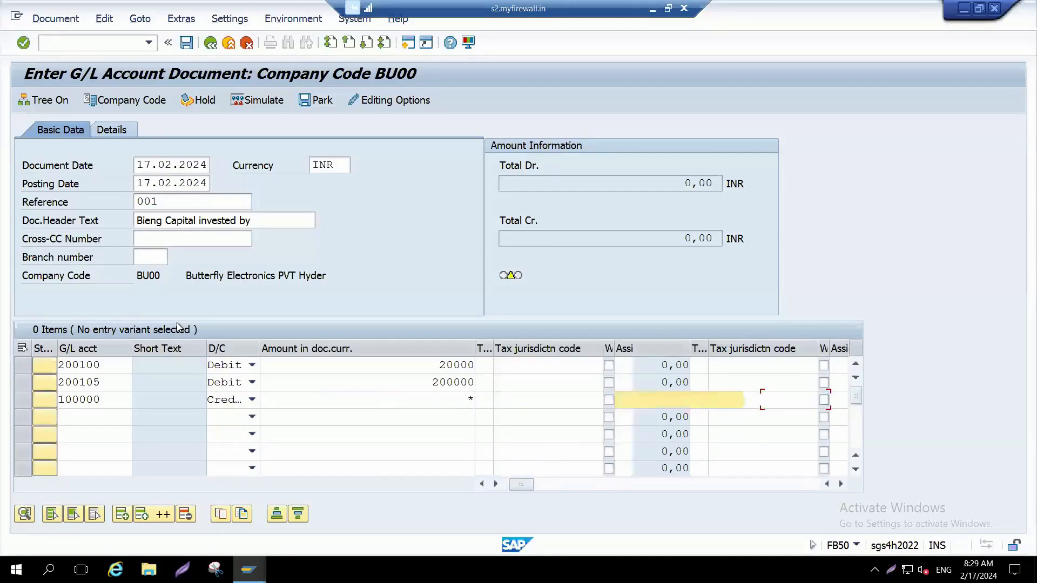
key("Tab")
key("Up")
key("Up")
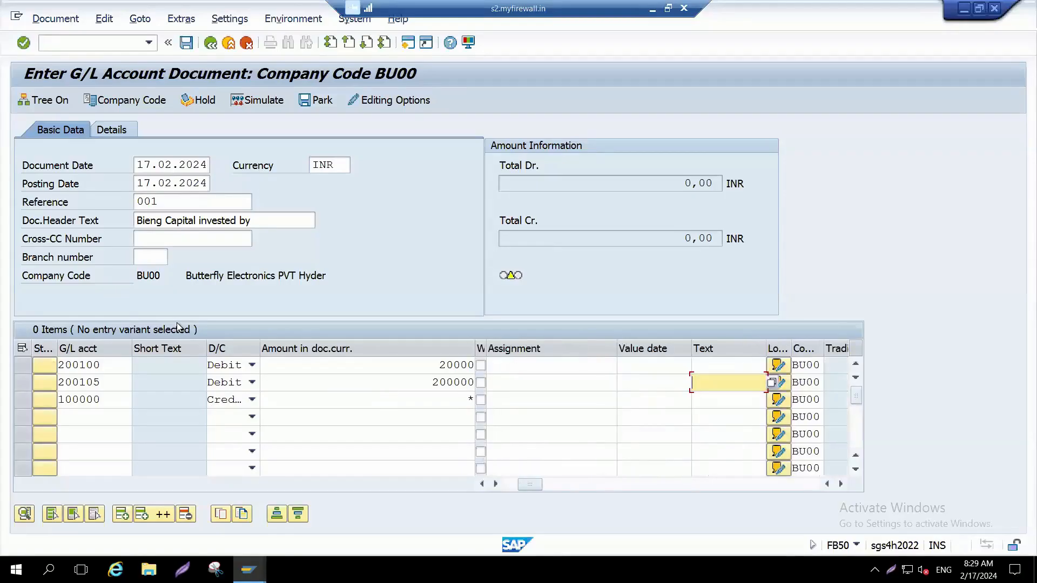
type("bin")
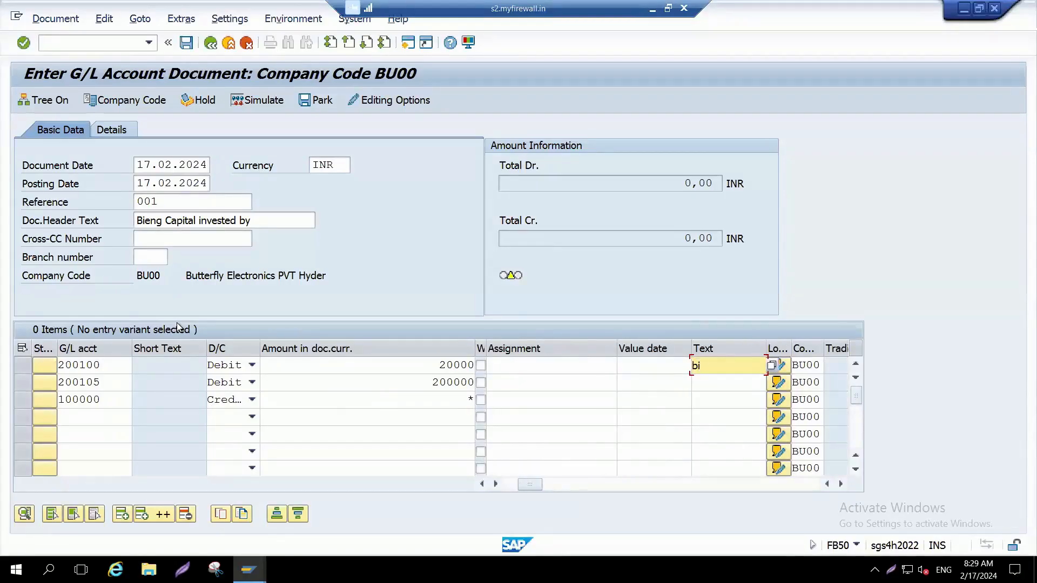
key("BackSpace")
type("e")
key("Down")
key("Down")
key("Down")
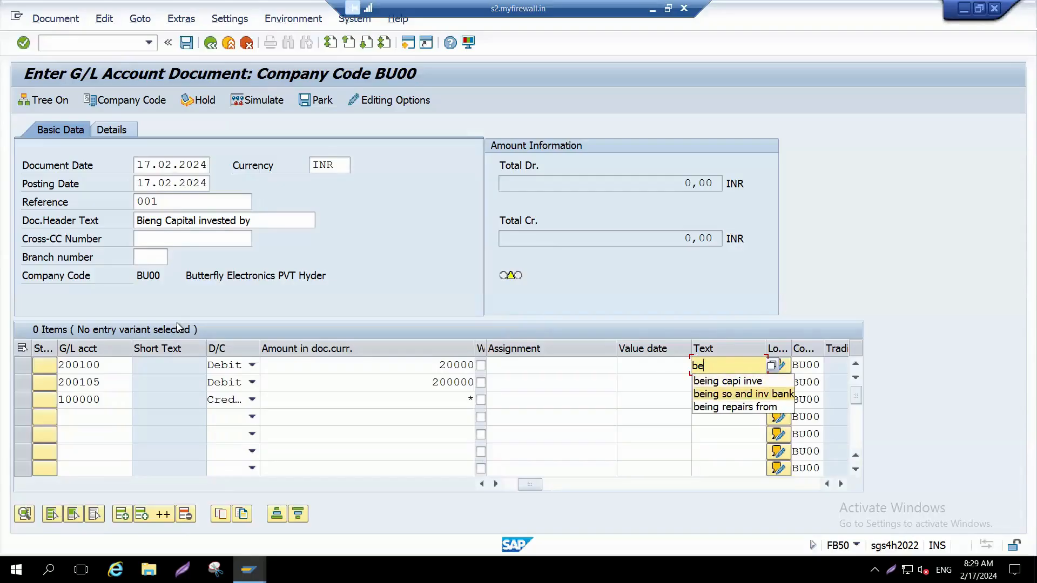
key("Up")
key("Up")
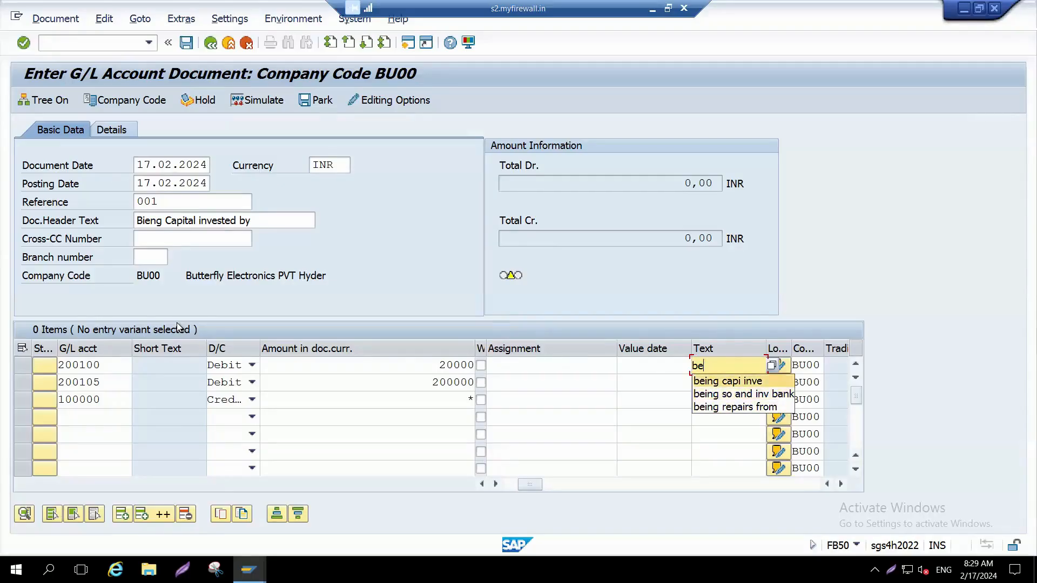
type("ing cash in")
Step: Enter the line text "being capital inv" for the bank account item 200105
key("Down")
type("biing")
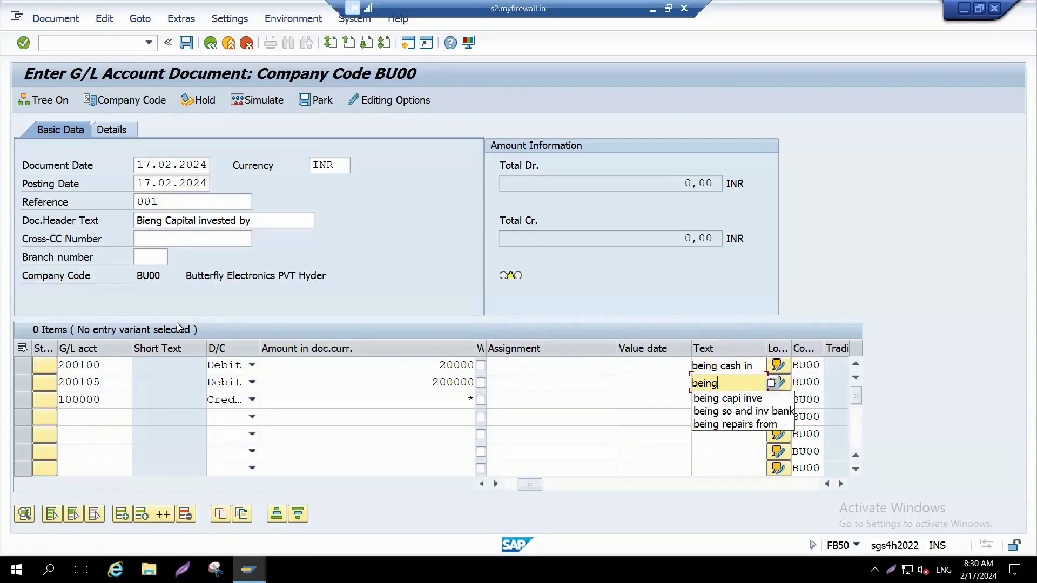
type(" caout")
key("BackSpace")
key("BackSpace")
key("BackSpace")
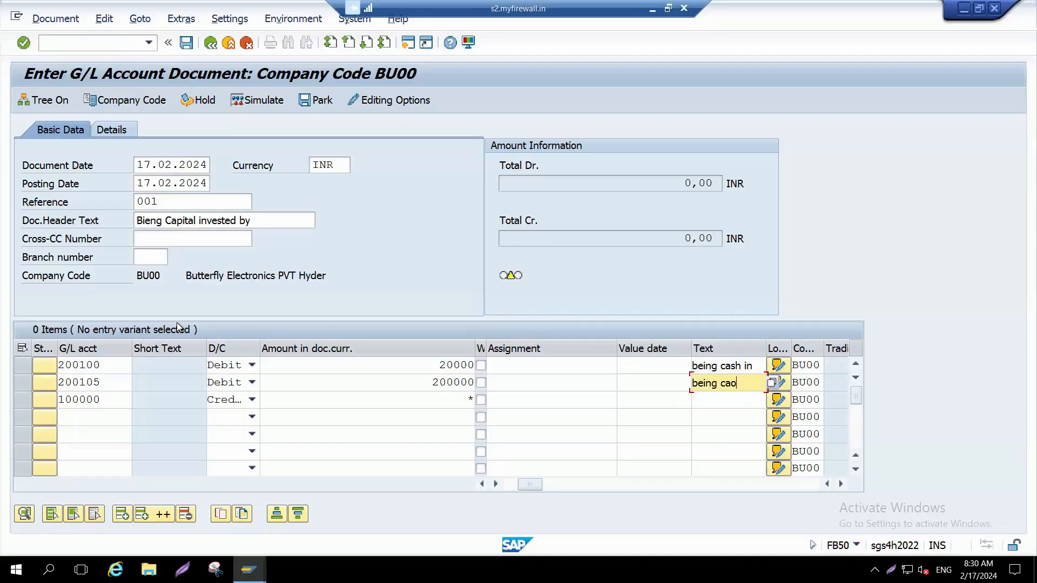
type("pital inv")
key("Tab")
key("shift+Tab")
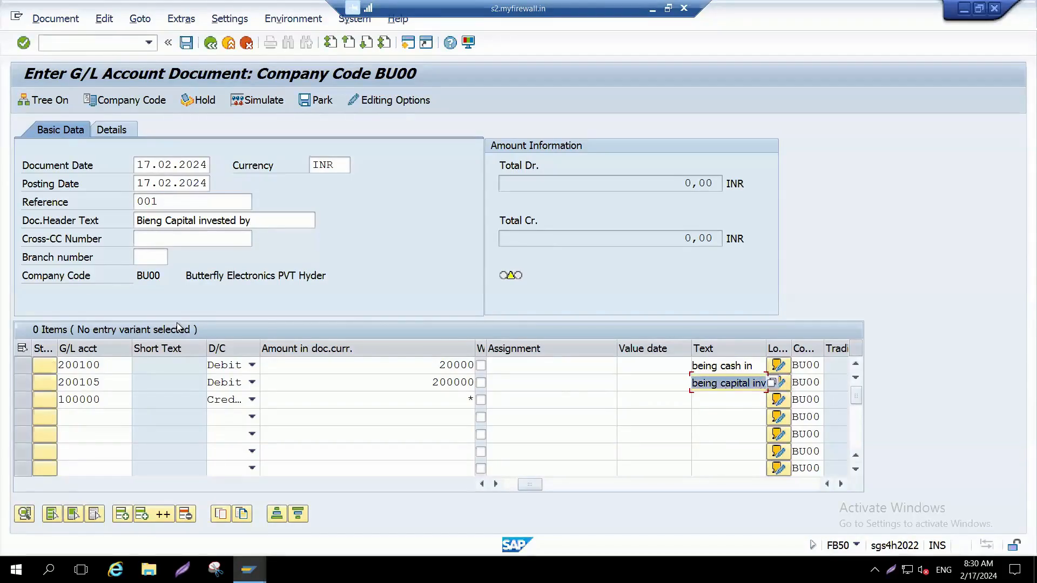
key("End")
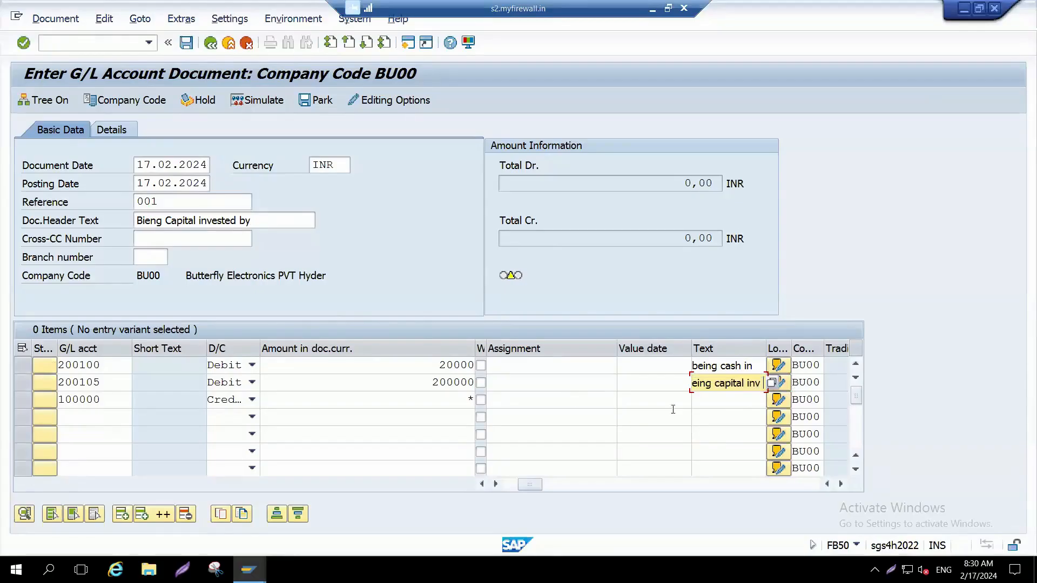
Step: Begin the share capital item's line text with "being" and insert "bank" before "capital" in the bank account item's text
left_click(716, 405)
type("being")
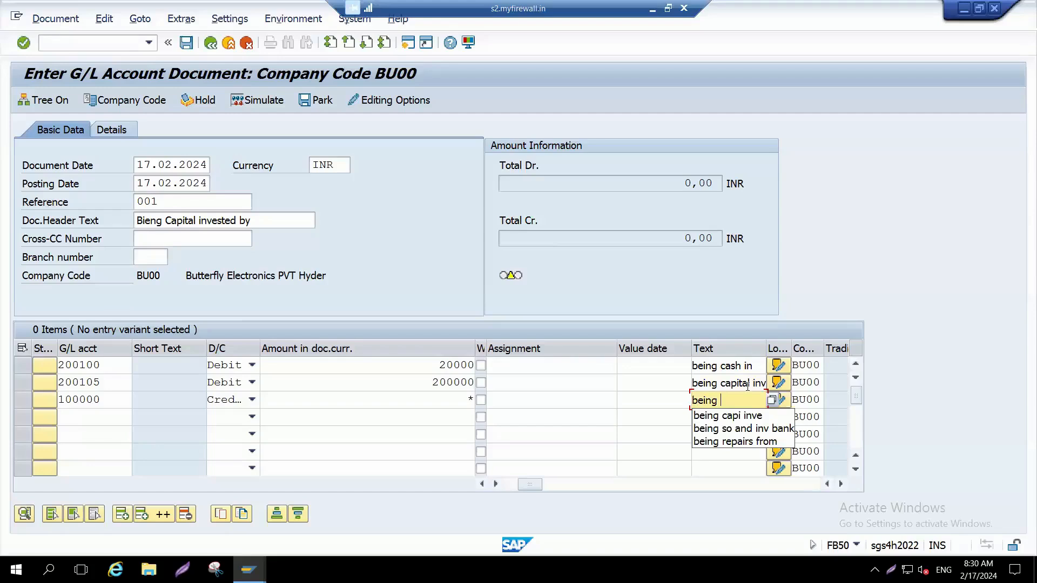
left_click(721, 384)
type("bank")
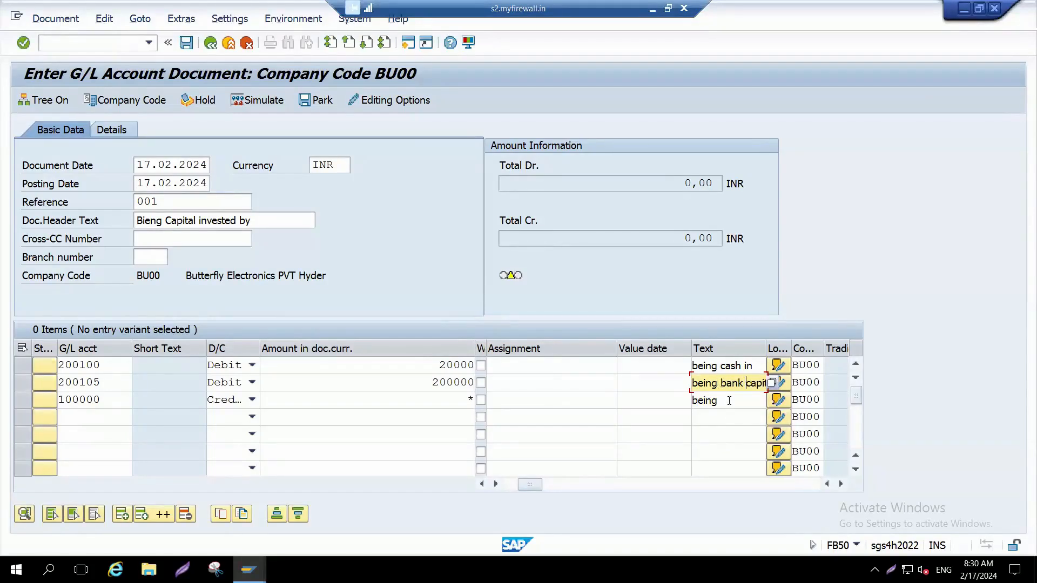
Step: Complete the share capital item's line text as "being invest" and validate the three line items
left_click(730, 401)
type("capi")
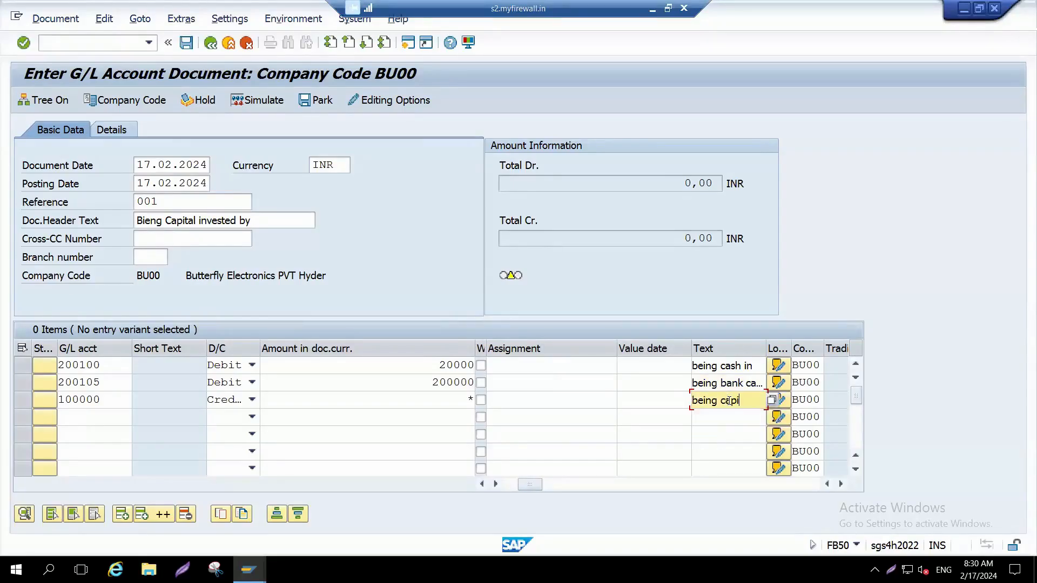
key("BackSpace")
key("BackSpace")
key("BackSpace")
key("BackSpace")
type("i")
type("nvoe")
key("BackSpace")
key("BackSpace")
type("es")
left_click(646, 372)
key("Return")
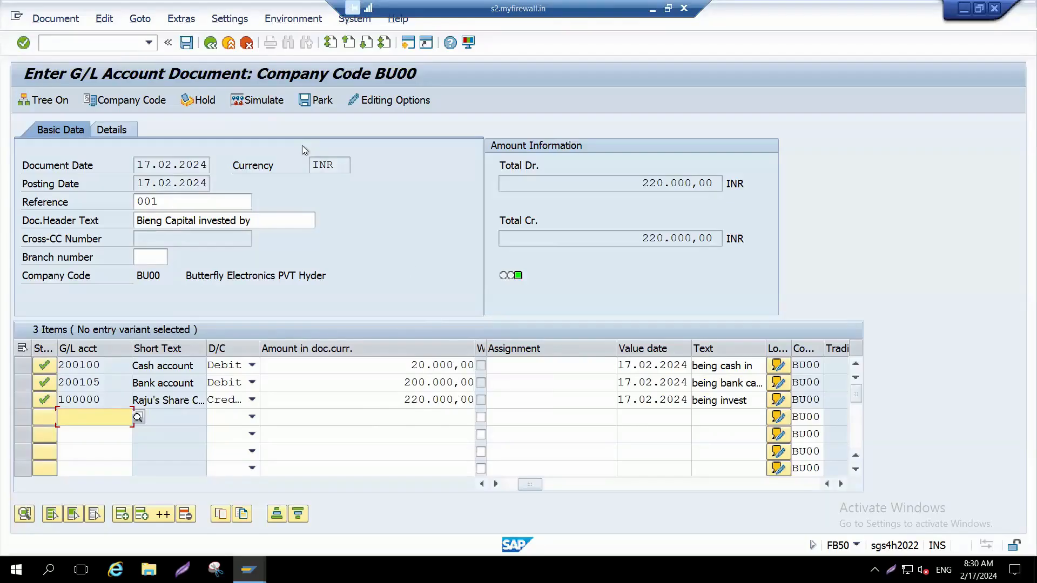
Step: Simulate the document to review its posting lines, and return to the entry screen, accepting deletion of automatically created items
left_click(258, 101)
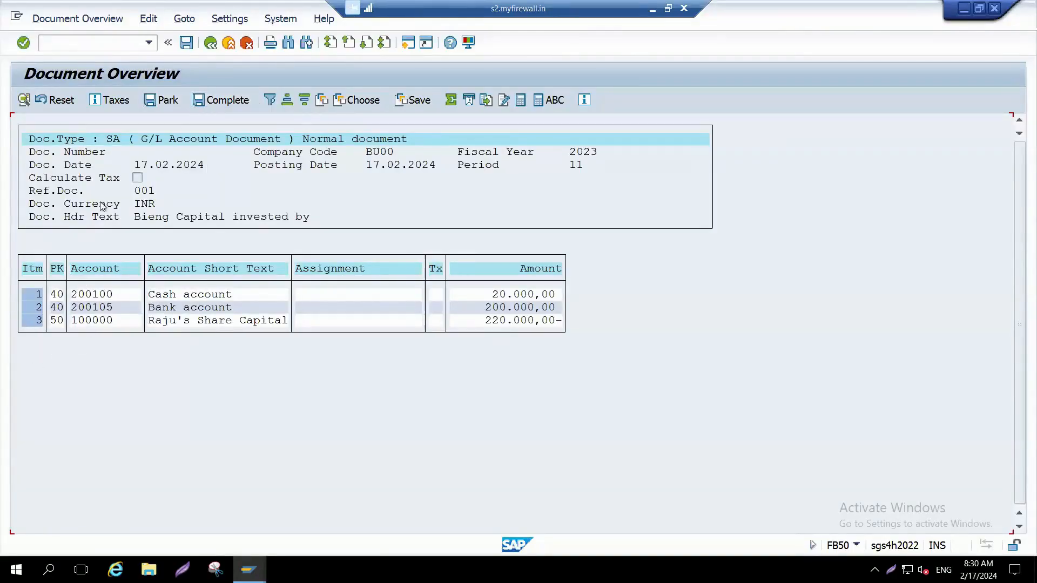
key("F3")
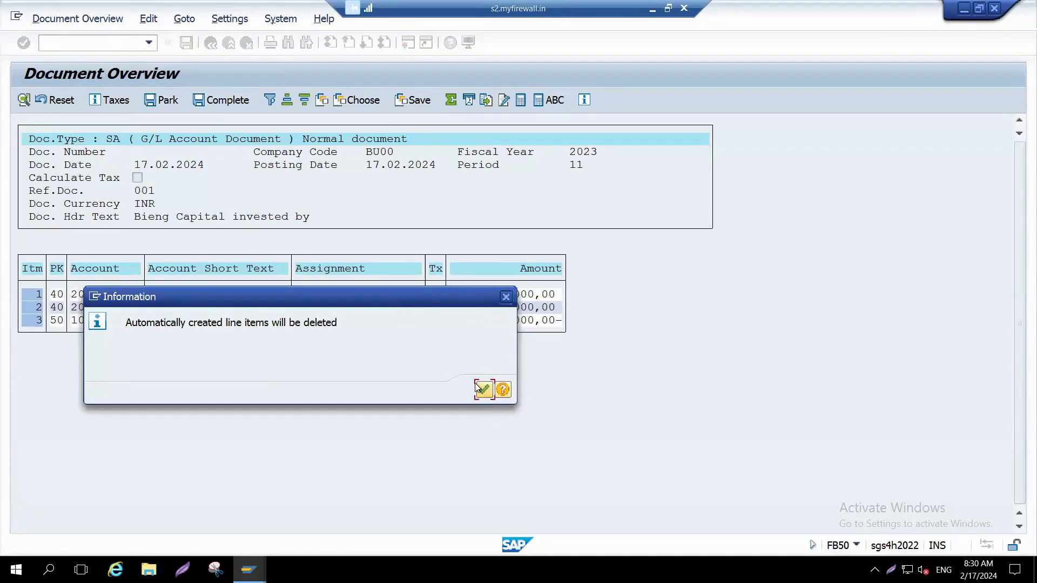
left_click(484, 390)
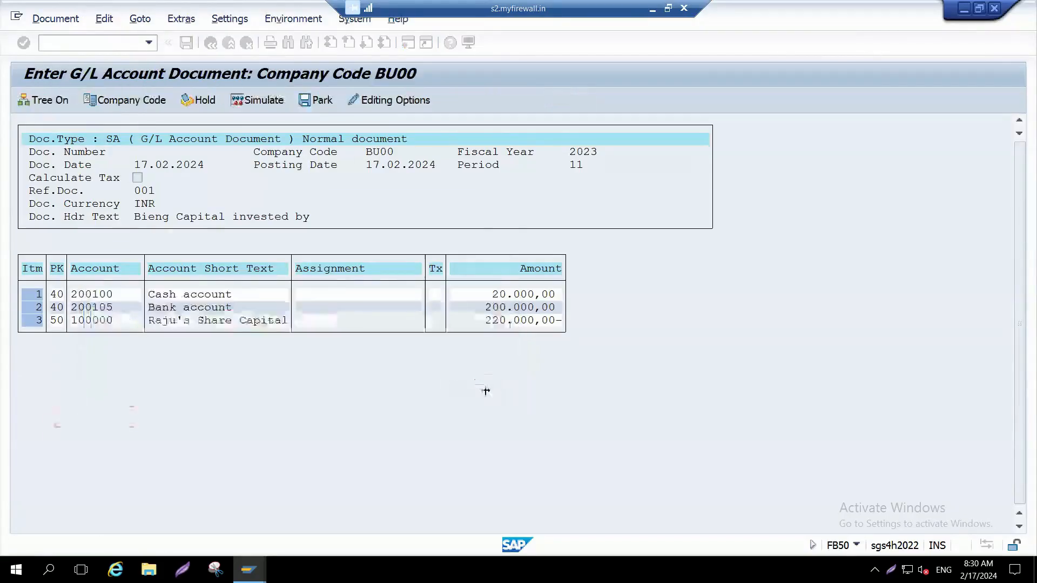